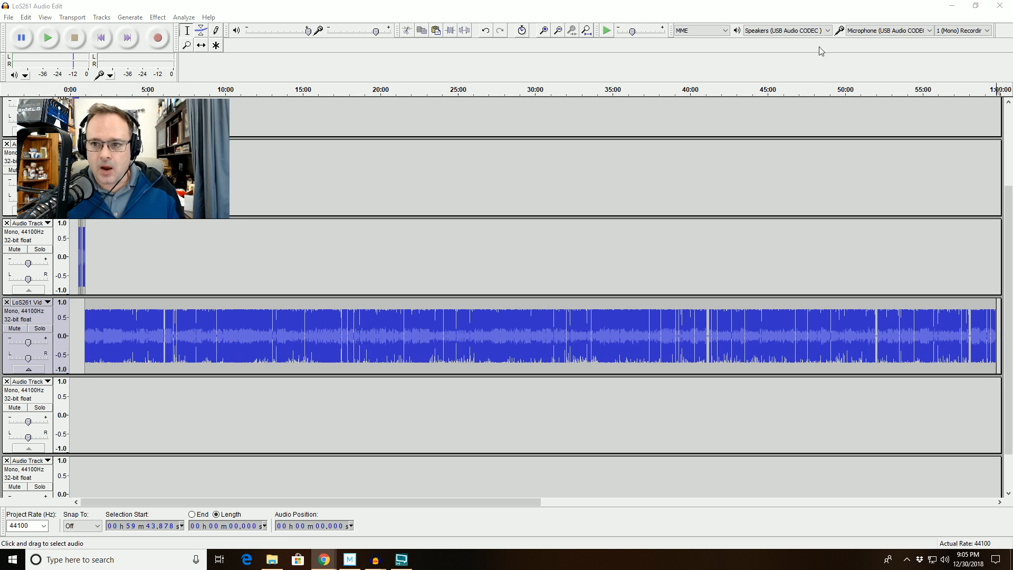
Step: Switch to the LoS261 Video Edit project in Movie Studio and enlarge the height of green audio track 10
{"action": "left_click_drag", "start_coordinate": [1010, 214], "coordinate": [1008, 129]}
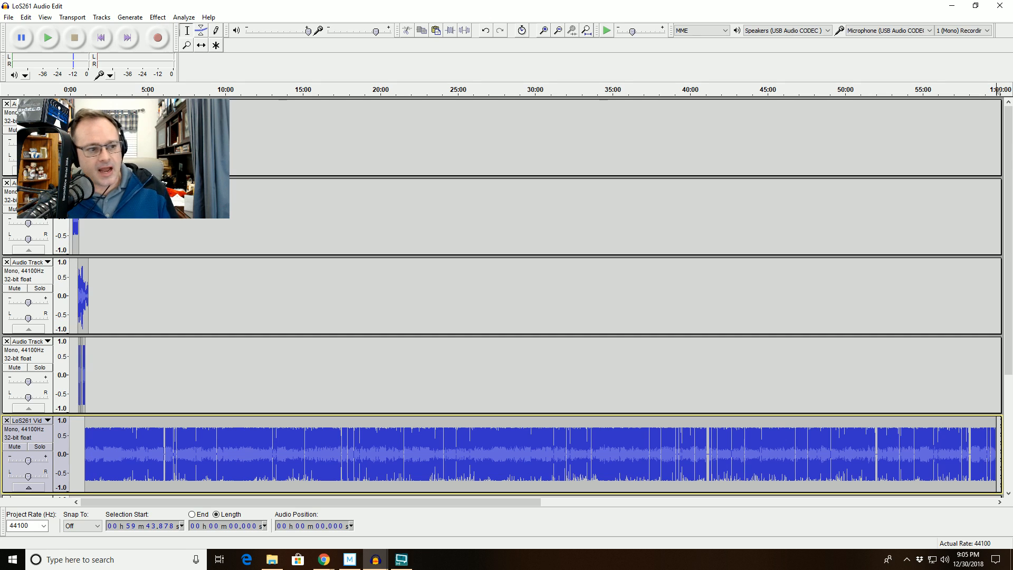
{"action": "key", "text": "alt+Tab"}
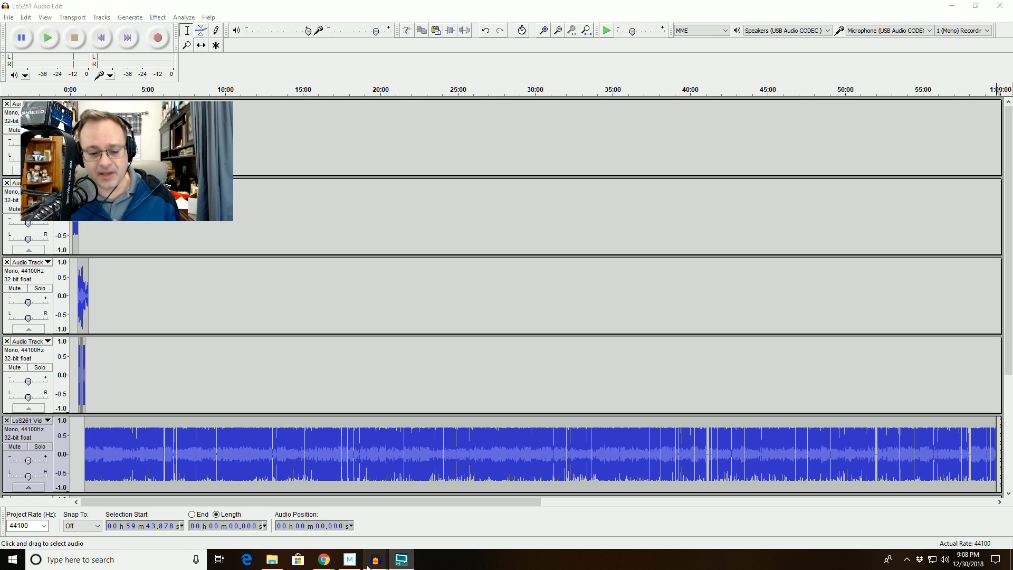
{"action": "left_click", "coordinate": [350, 560]}
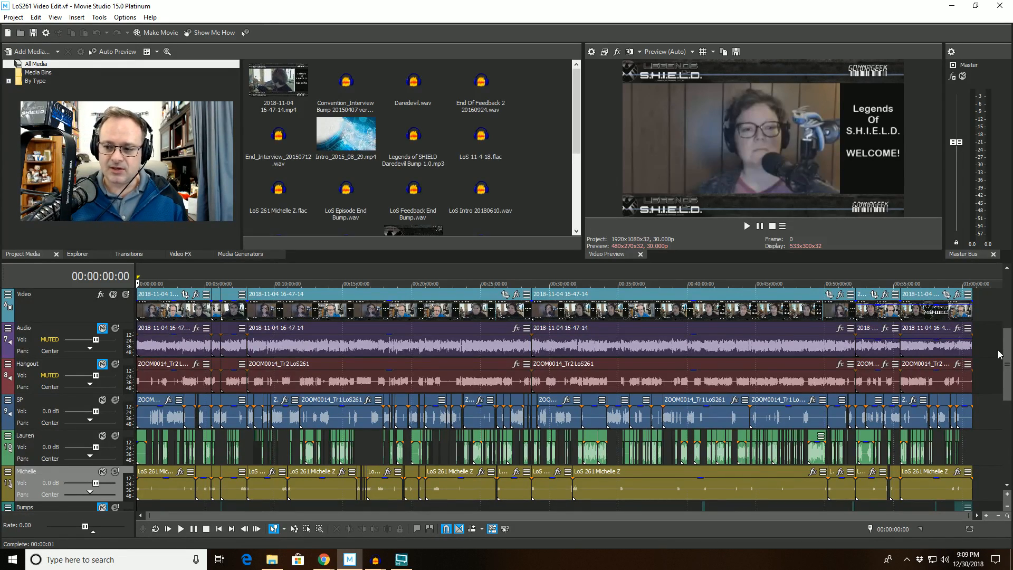
{"action": "scroll", "coordinate": [1006, 363], "scroll_direction": "down", "scroll_amount": 2}
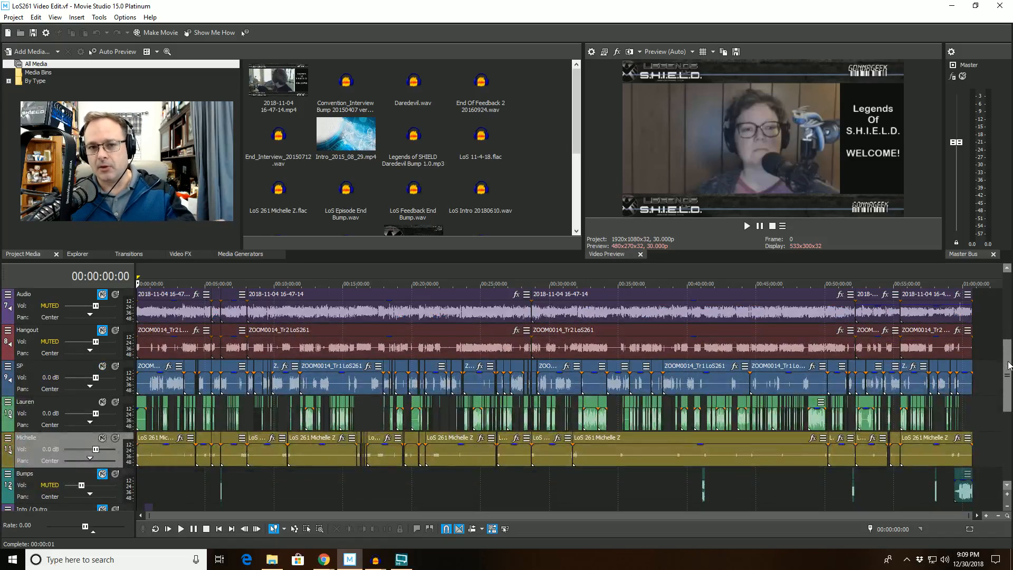
{"action": "scroll", "coordinate": [954, 384], "scroll_direction": "down", "scroll_amount": 3}
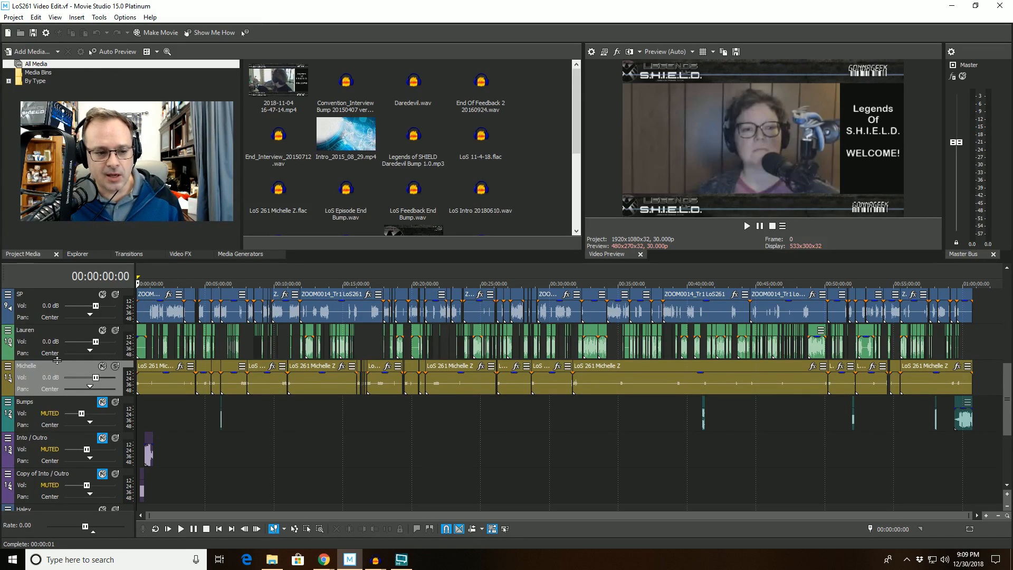
{"action": "left_click_drag", "start_coordinate": [57, 360], "coordinate": [55, 366]}
{"action": "left_click_drag", "start_coordinate": [53, 361], "coordinate": [55, 362]}
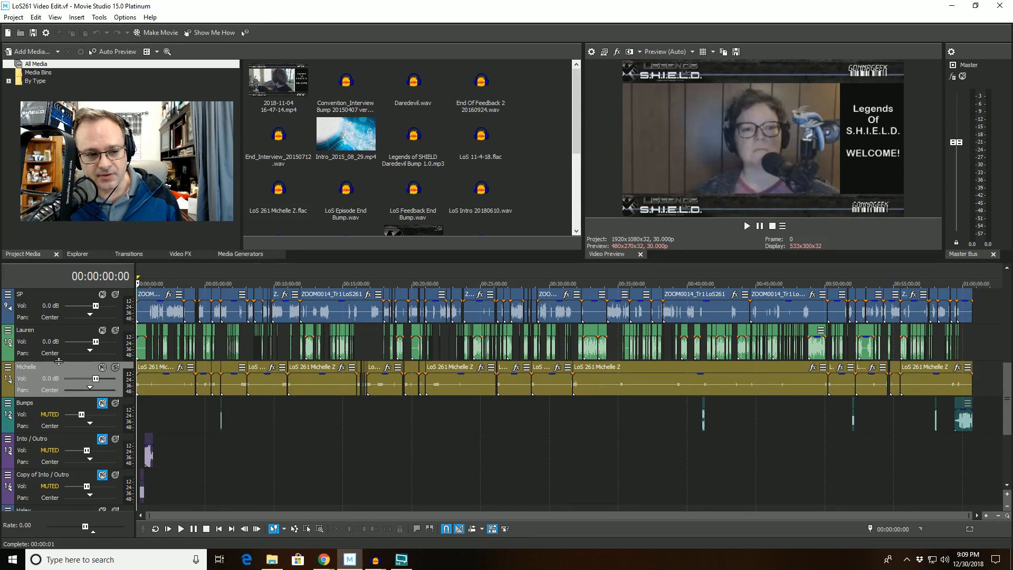
{"action": "left_click_drag", "start_coordinate": [59, 361], "coordinate": [75, 478]}
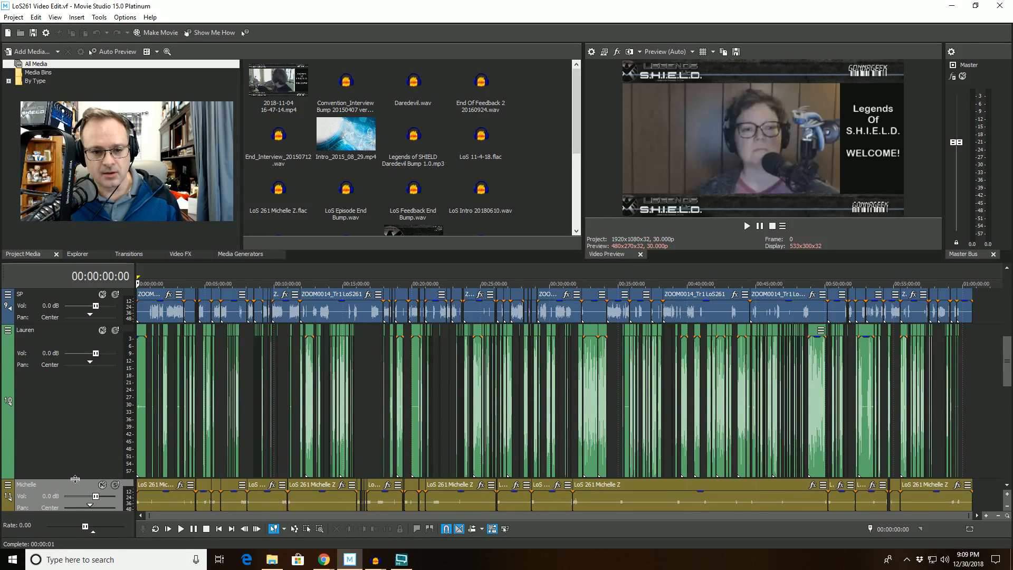
Step: Solo green audio track 10 and play its clip from 00:18:28:29, undoing the accidental move of the clip
{"action": "left_click", "coordinate": [396, 289]}
{"action": "scroll", "coordinate": [420, 306], "scroll_direction": "up", "scroll_amount": 6}
{"action": "scroll", "coordinate": [421, 306], "scroll_direction": "up", "scroll_amount": 5}
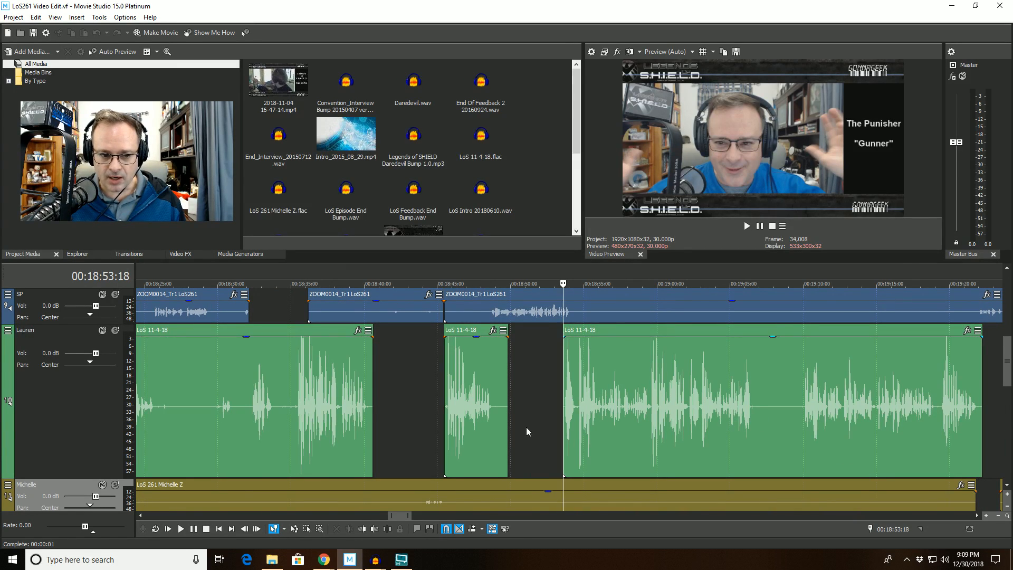
{"action": "left_click_drag", "start_coordinate": [213, 418], "coordinate": [217, 418]}
{"action": "key", "text": "ctrl+z"}
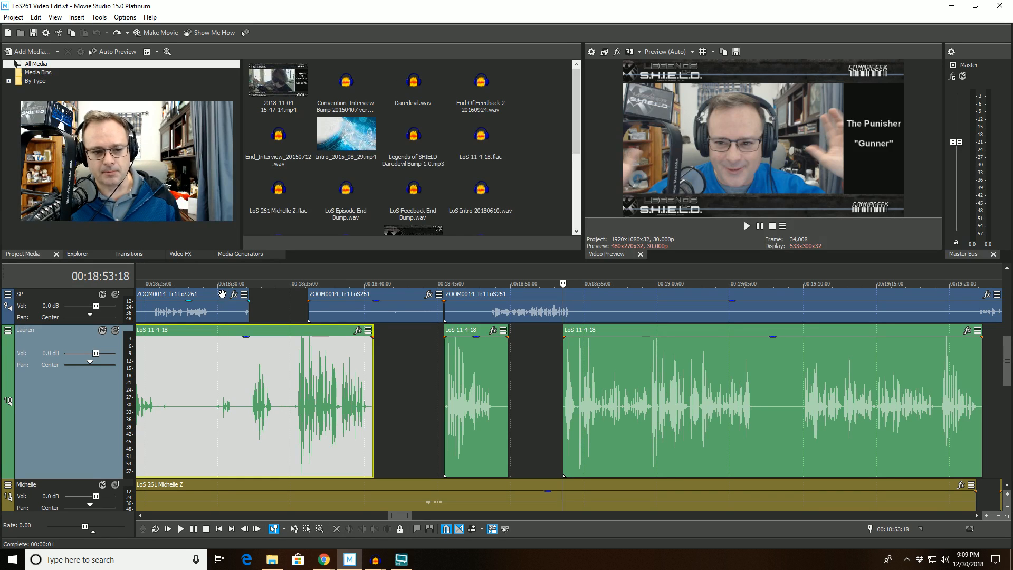
{"action": "left_click", "coordinate": [115, 330]}
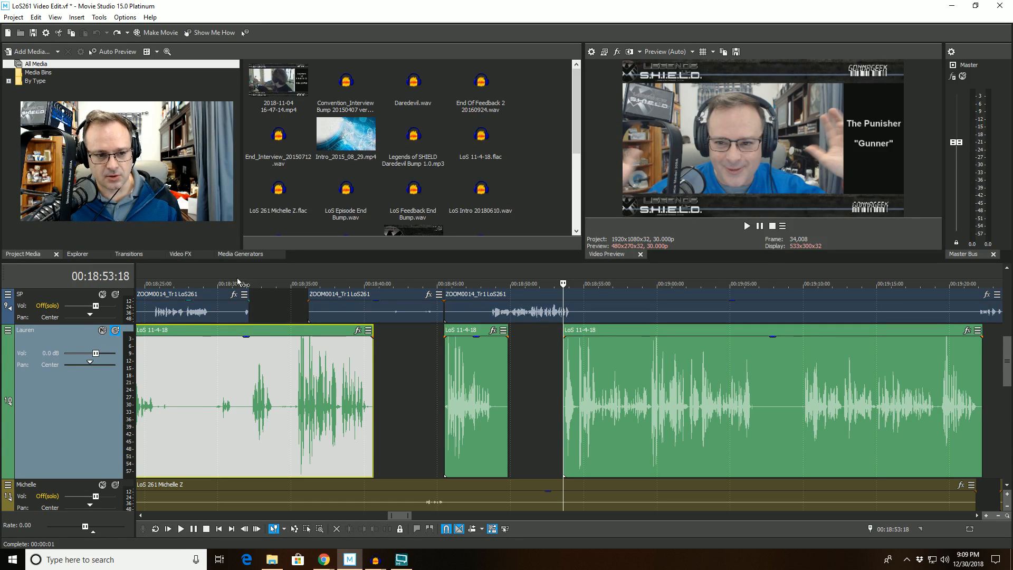
{"action": "left_click", "coordinate": [202, 284]}
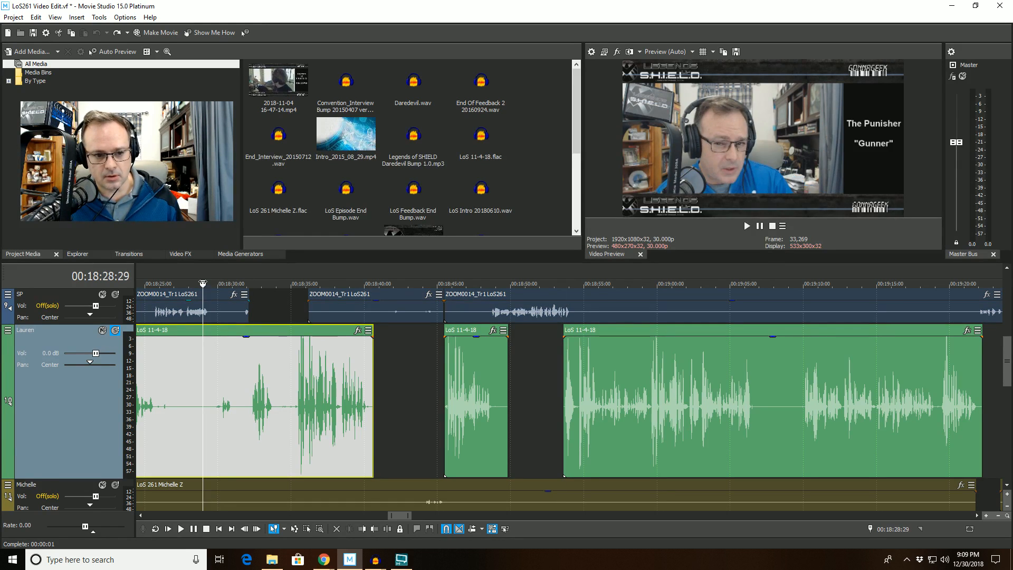
{"action": "key", "text": "space"}
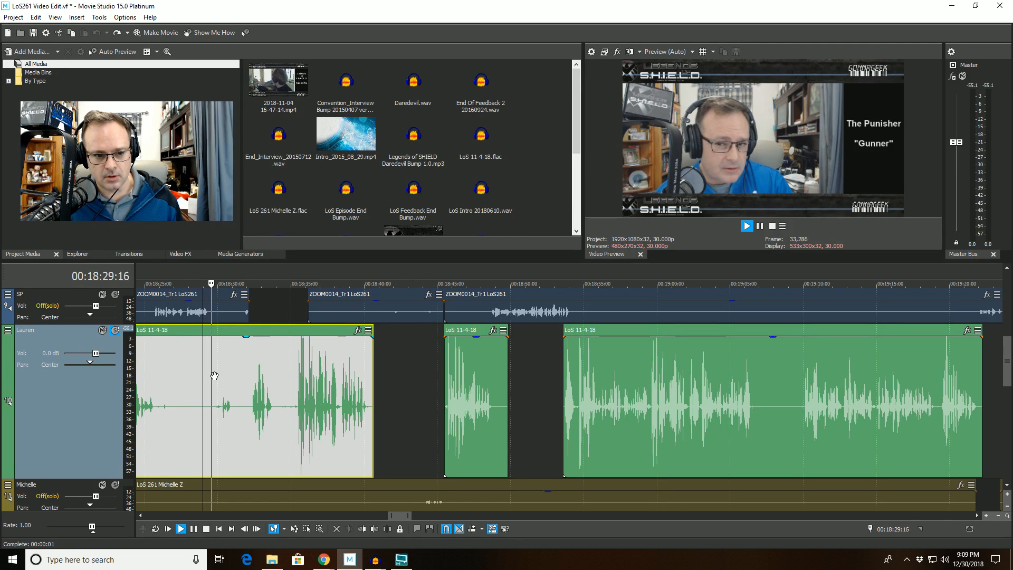
{"action": "key", "text": "space"}
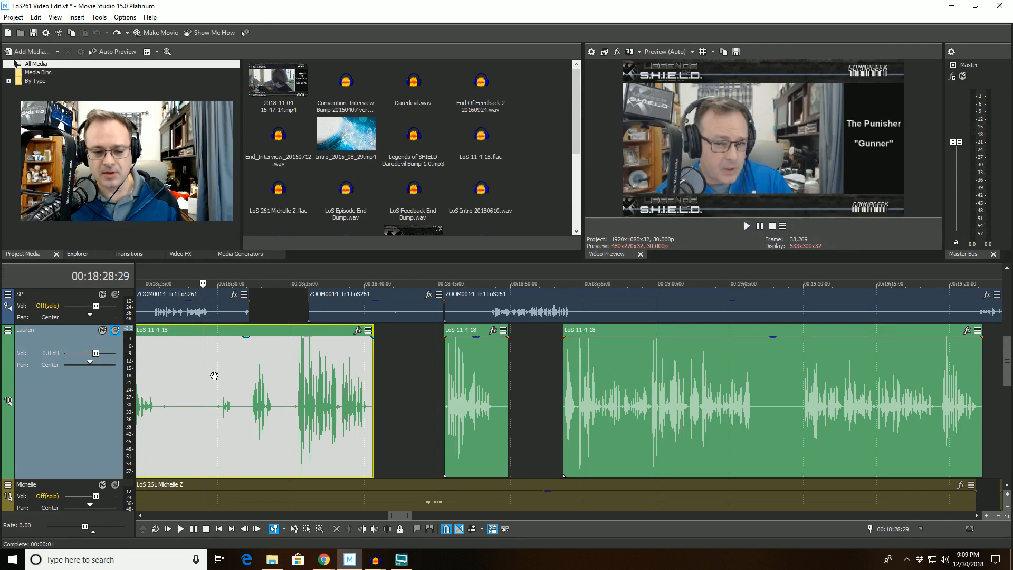
Step: Split the track 10 clip at 00:19:06:14 after the speech and trim 11 frames from the start of the following piece
{"action": "left_click", "coordinate": [737, 285]}
{"action": "scroll", "coordinate": [654, 469], "scroll_direction": "up", "scroll_amount": 10}
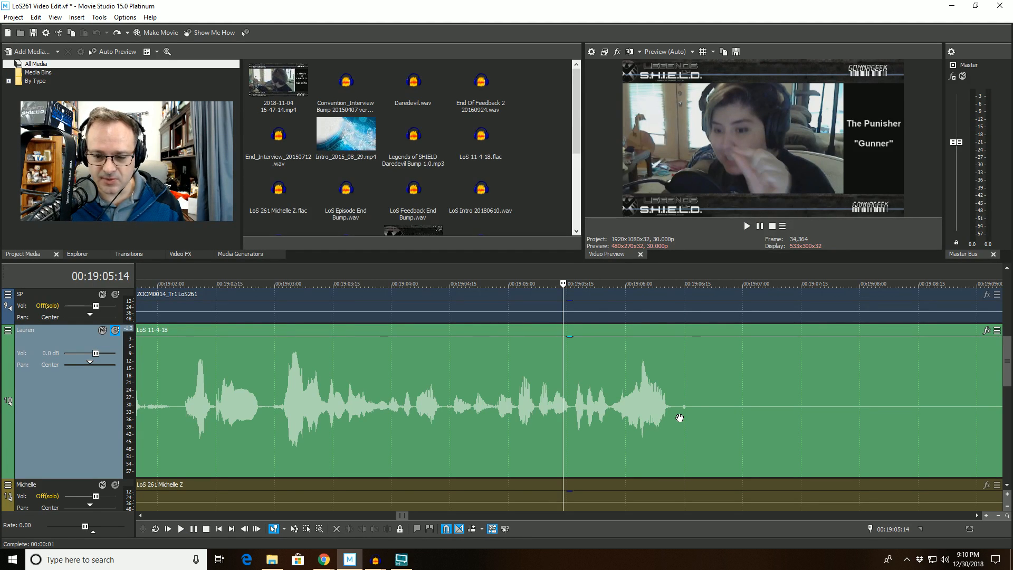
{"action": "left_click", "coordinate": [679, 420]}
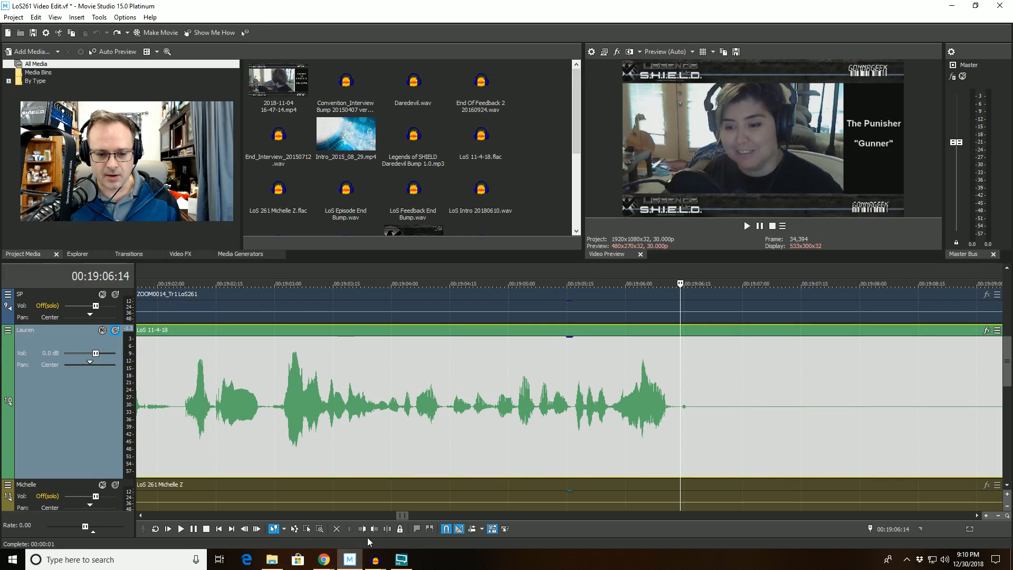
{"action": "key", "text": "s"}
{"action": "left_click", "coordinate": [722, 396]}
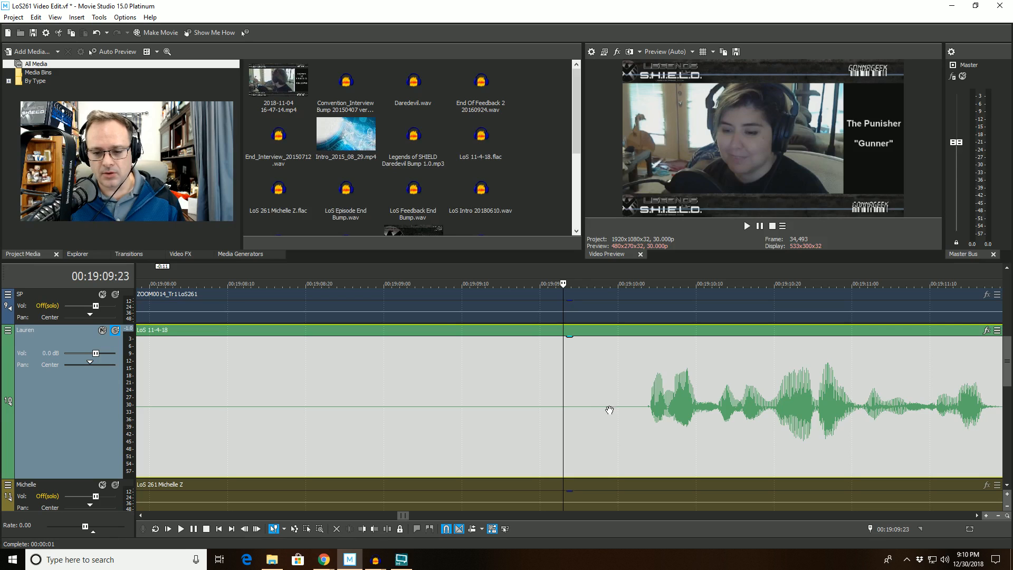
Step: Listen to the earlier track 10 clip starting from 00:18:24:08
{"action": "scroll", "coordinate": [609, 409], "scroll_direction": "down", "scroll_amount": 6}
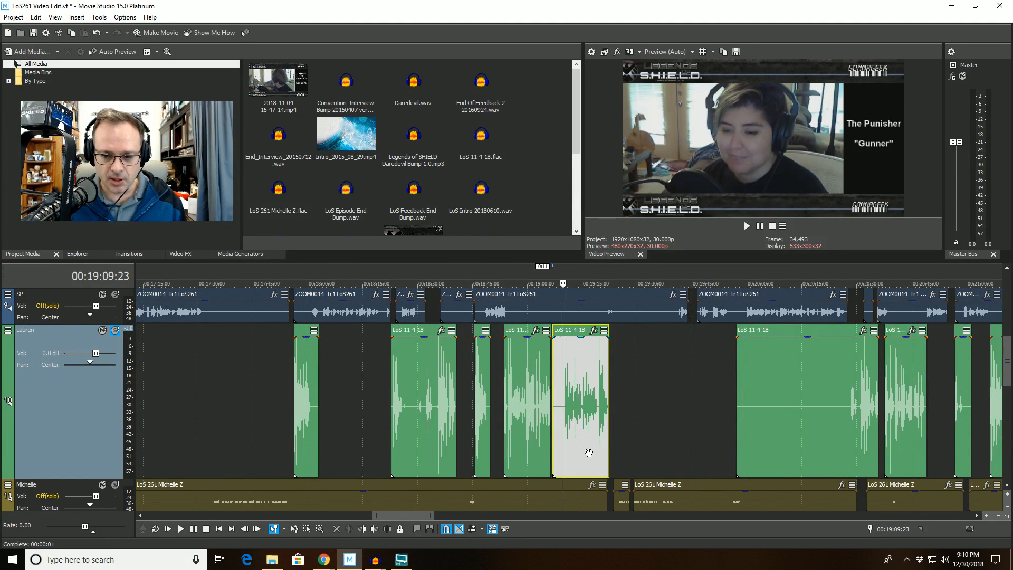
{"action": "left_click", "coordinate": [401, 418]}
{"action": "scroll", "coordinate": [410, 421], "scroll_direction": "up", "scroll_amount": 6}
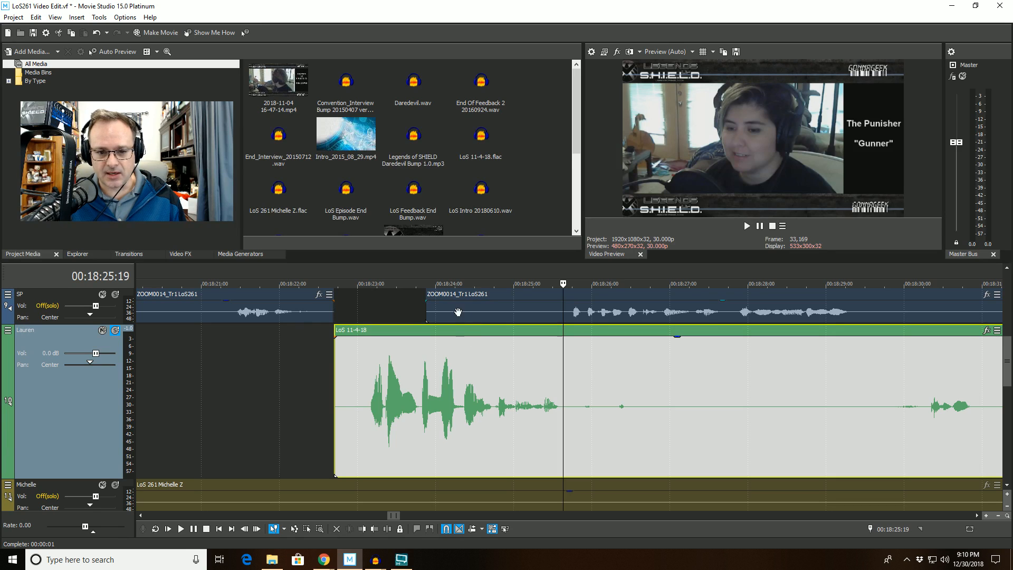
{"action": "left_click", "coordinate": [457, 283]}
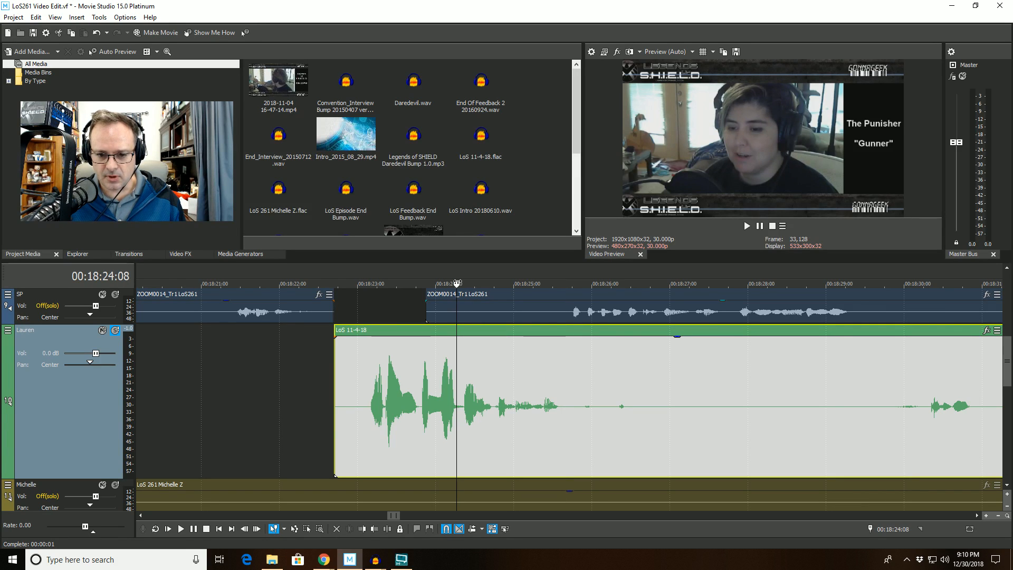
{"action": "key", "text": "space"}
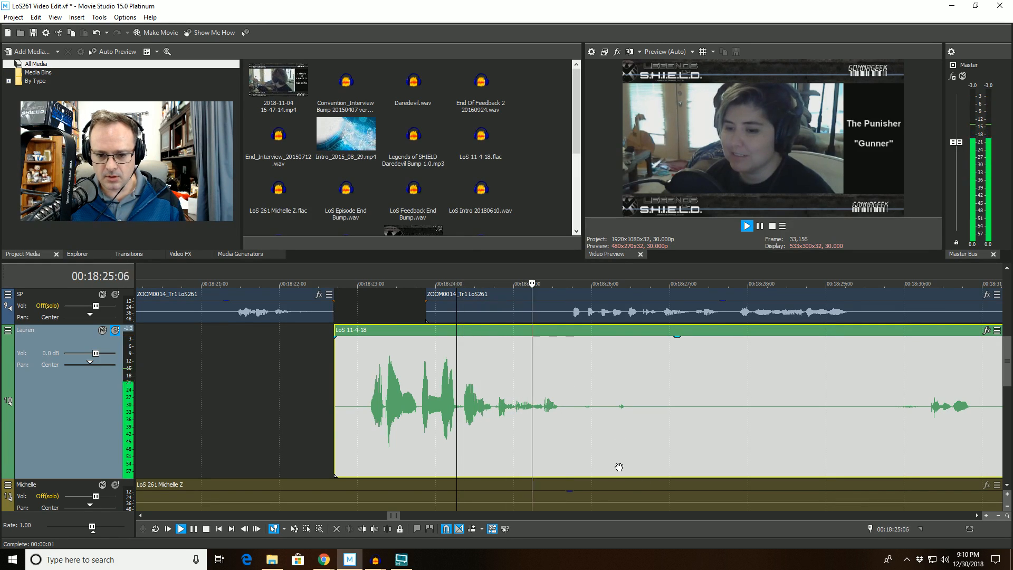
{"action": "key", "text": "space"}
Step: Split the track 10 clip at 00:18:25:22 and trim the start of the second piece to 00:18:27:06
{"action": "left_click", "coordinate": [571, 412]}
{"action": "left_click", "coordinate": [388, 529]}
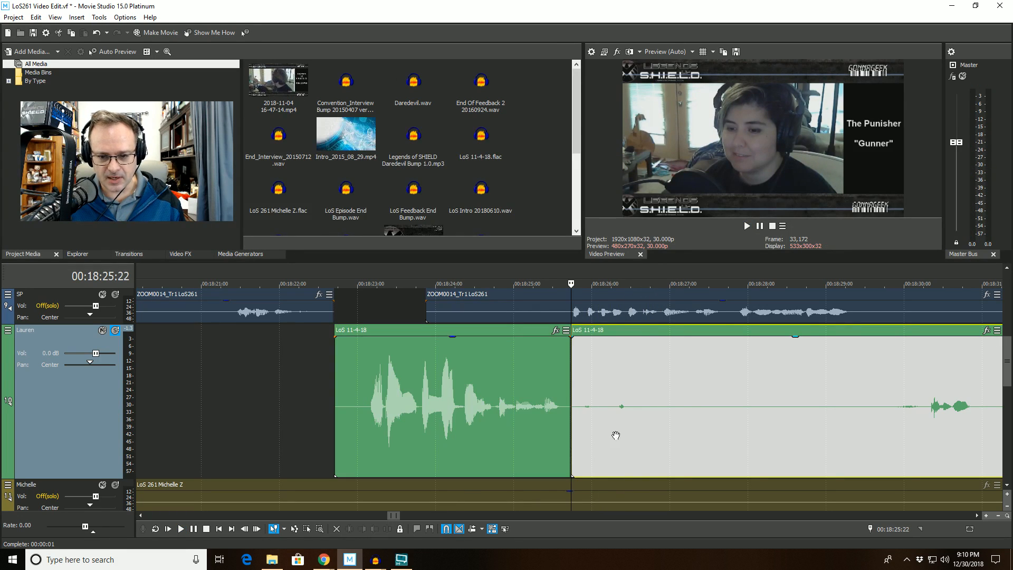
{"action": "left_click", "coordinate": [685, 406]}
{"action": "left_click", "coordinate": [362, 528]}
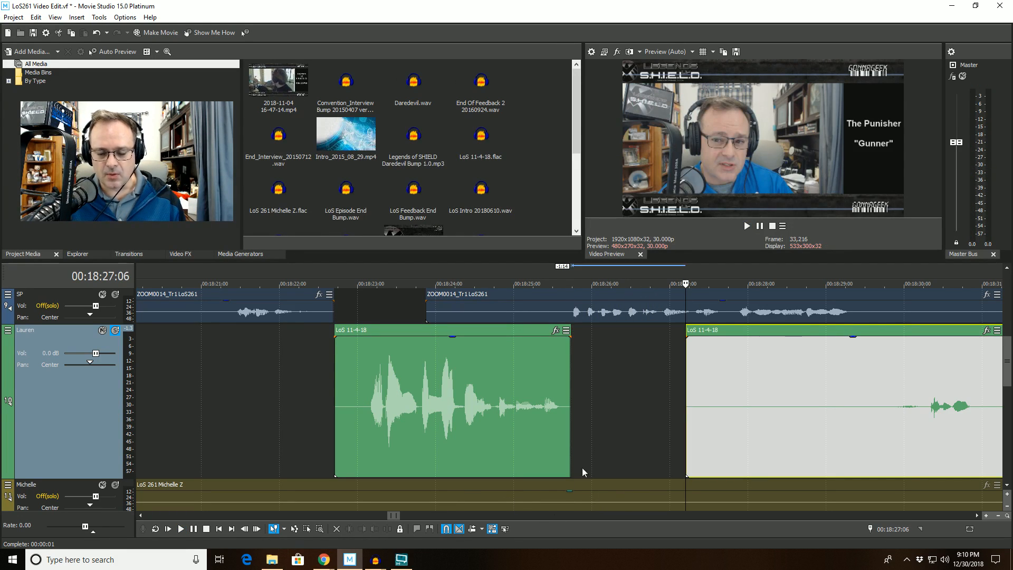
Step: Turn off solo on track 10 and shrink its height back to roughly that of the neighbouring tracks
{"action": "scroll", "coordinate": [589, 449], "scroll_direction": "down", "scroll_amount": 4}
{"action": "scroll", "coordinate": [589, 448], "scroll_direction": "down", "scroll_amount": 8}
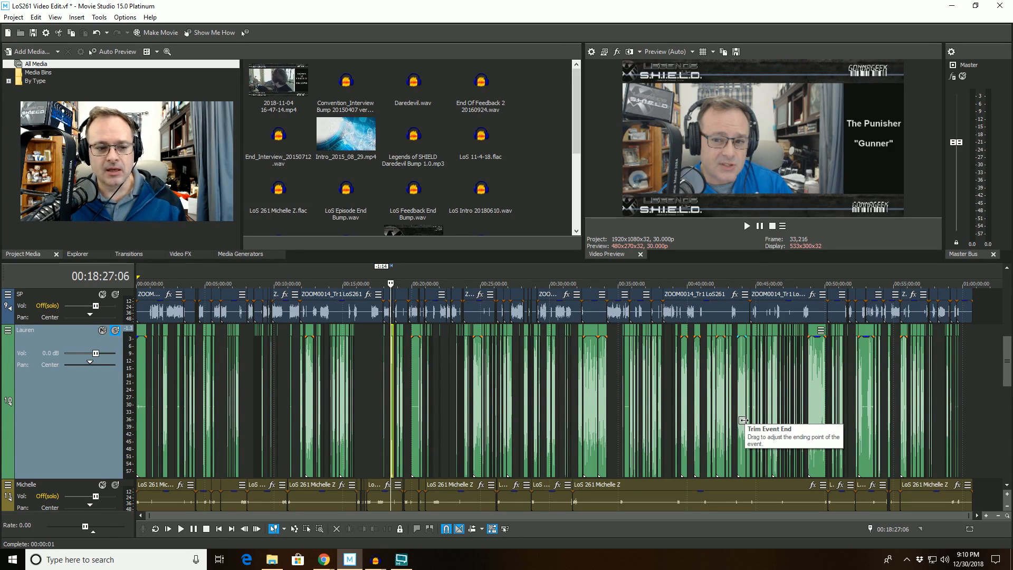
{"action": "left_click", "coordinate": [116, 331]}
{"action": "left_click_drag", "start_coordinate": [108, 478], "coordinate": [110, 360]}
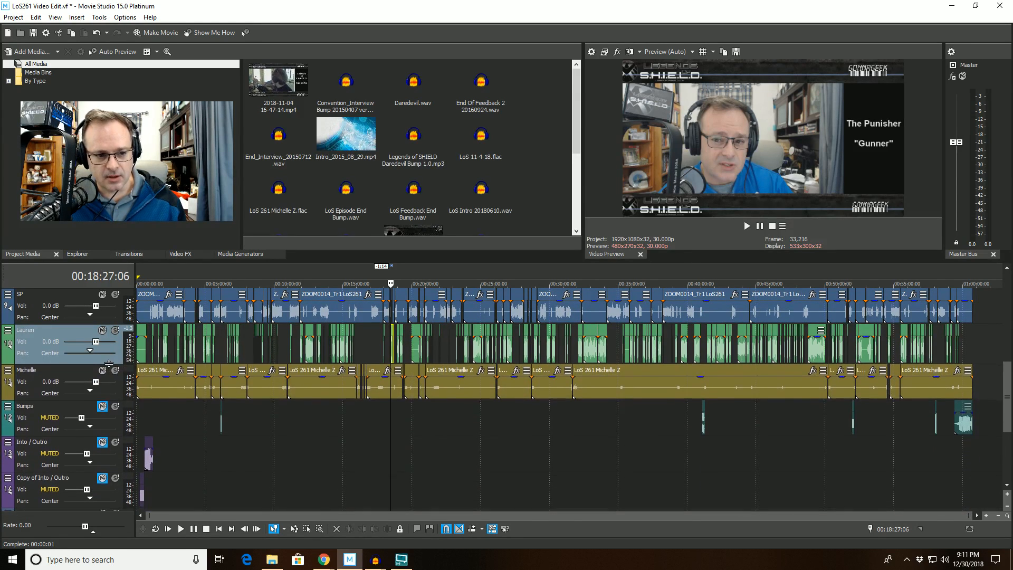
{"action": "mouse_move", "coordinate": [1008, 392]}
{"action": "left_mouse_down"}
{"action": "mouse_move", "coordinate": [1009, 346]}
{"action": "mouse_move", "coordinate": [1000, 376]}
{"action": "left_mouse_up"}
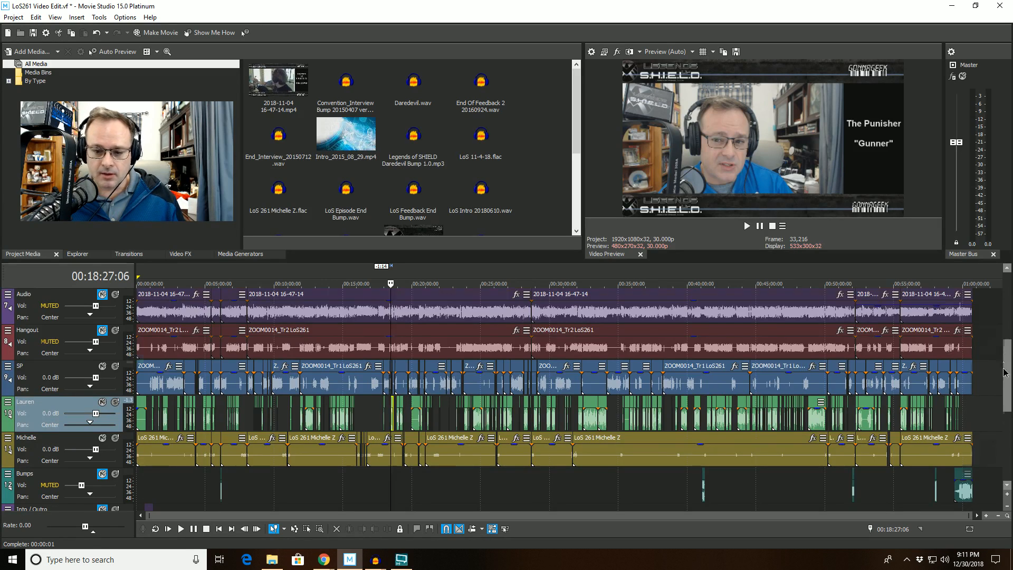
{"action": "left_click_drag", "start_coordinate": [1007, 364], "coordinate": [1007, 399]}
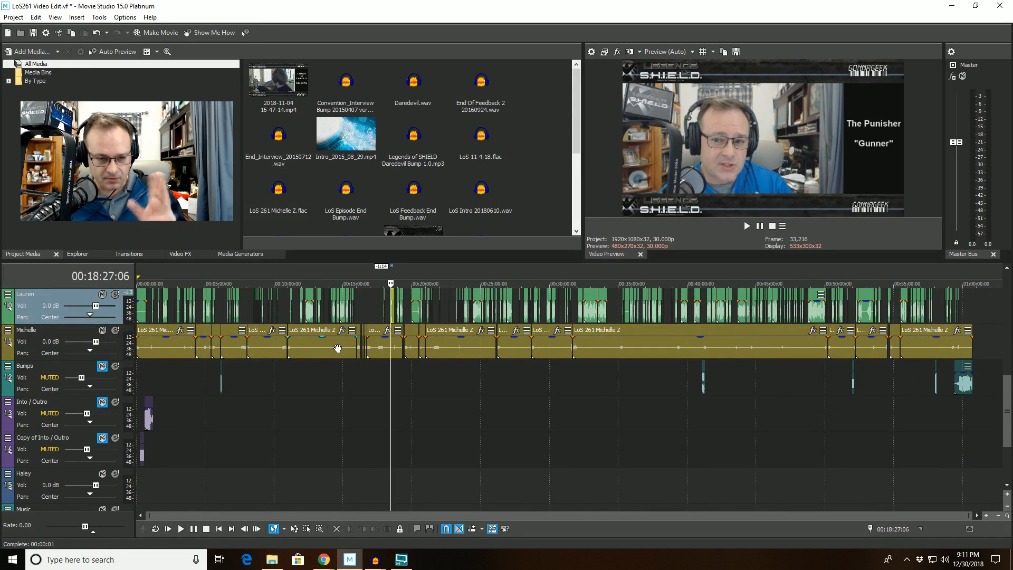
Step: Switch to the LoS261 Audio Edit project in Audacity and examine the tracks around 1:12, where the third track's audio ends
{"action": "left_click", "coordinate": [952, 6]}
{"action": "left_click_drag", "start_coordinate": [130, 448], "coordinate": [896, 436]}
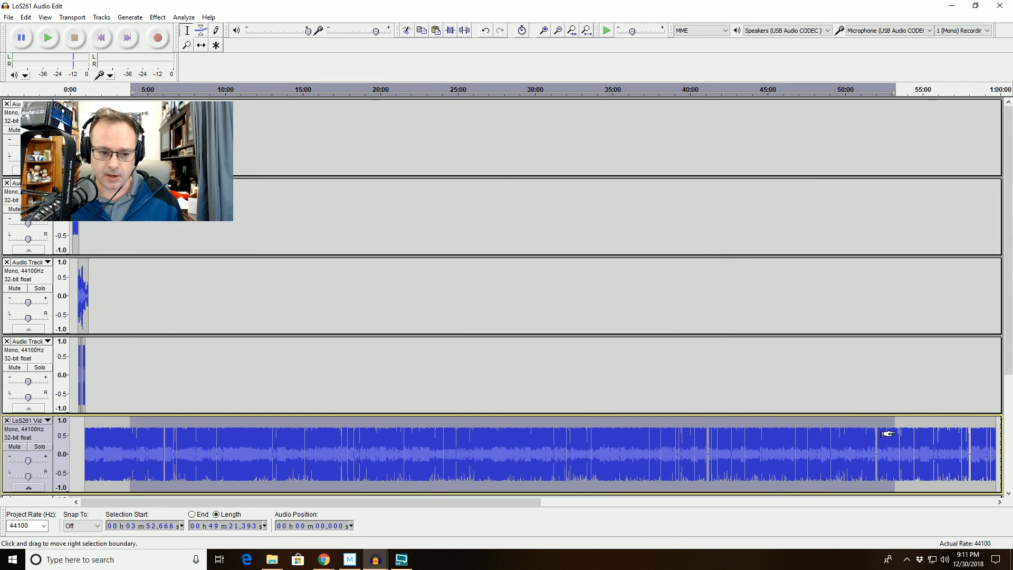
{"action": "left_click", "coordinate": [401, 448]}
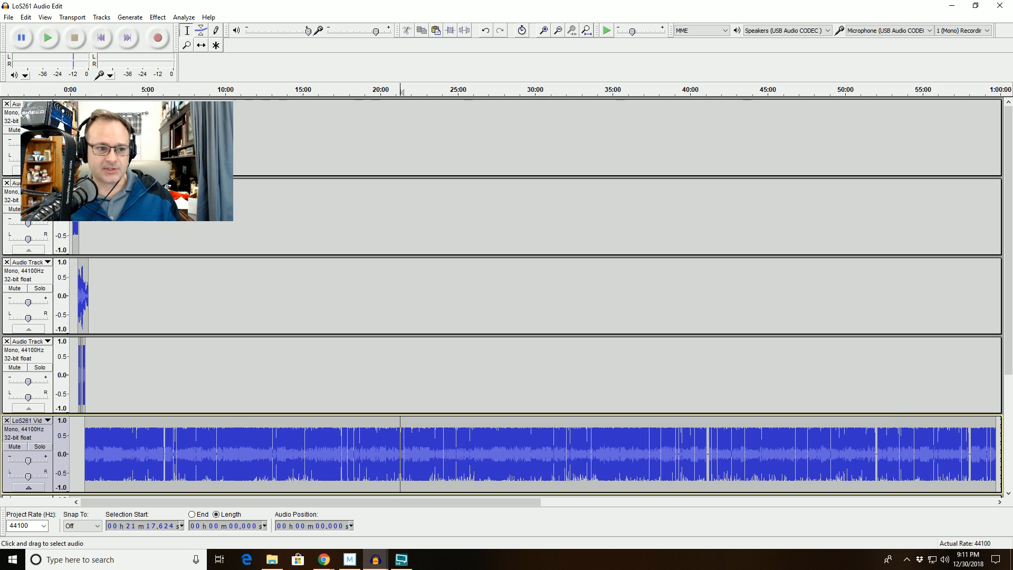
{"action": "left_click", "coordinate": [89, 236]}
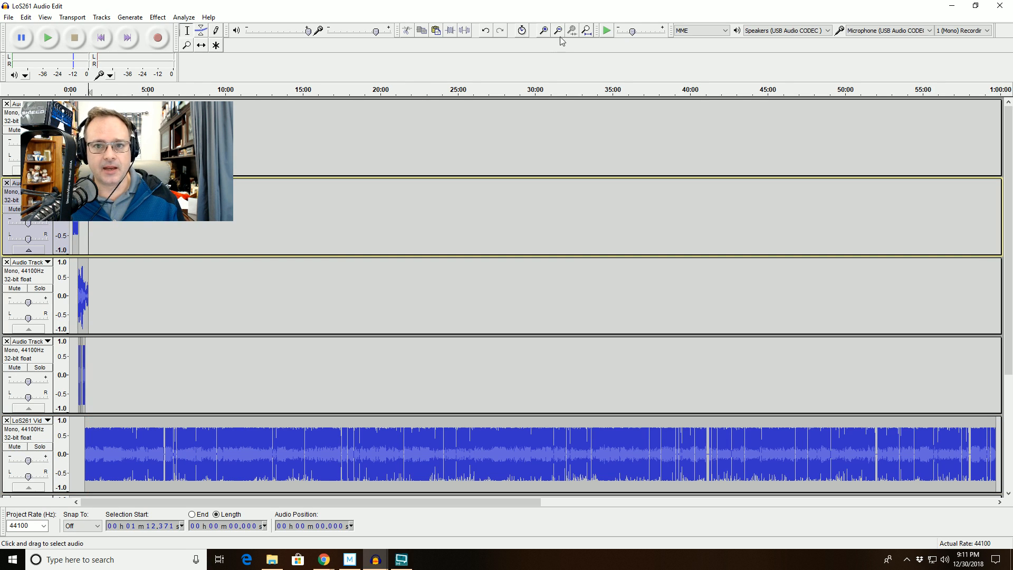
{"action": "left_click", "coordinate": [544, 31]}
{"action": "double_click", "coordinate": [544, 30]}
{"action": "left_click", "coordinate": [544, 30]}
{"action": "double_click", "coordinate": [544, 31]}
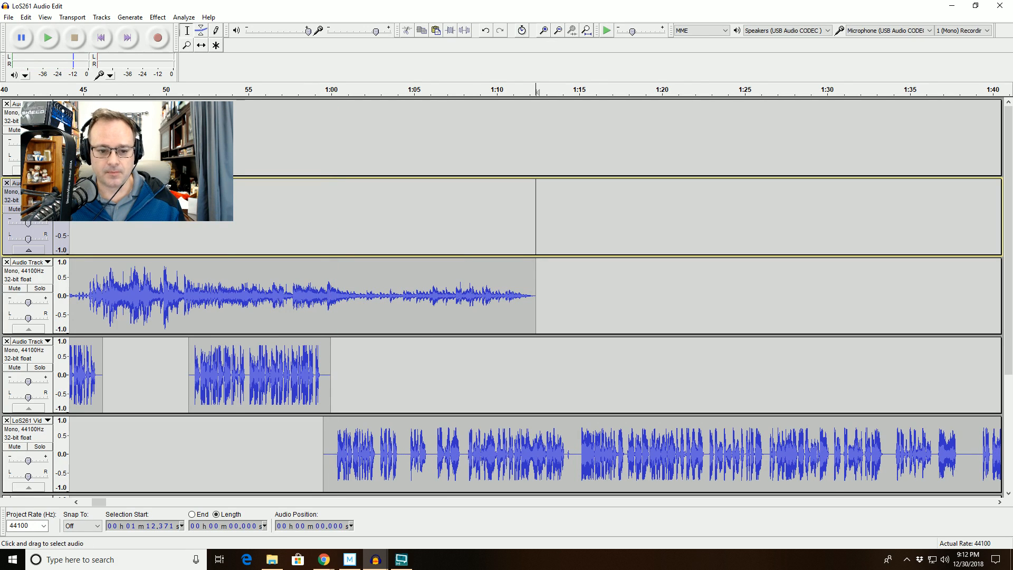
Step: Place the cursor at the start of the LoS261 Vid clip and examine its overlap with the clip ending in the track above
{"action": "left_click", "coordinate": [324, 446]}
{"action": "left_click", "coordinate": [545, 31]}
{"action": "left_click", "coordinate": [546, 30]}
{"action": "left_click", "coordinate": [545, 31]}
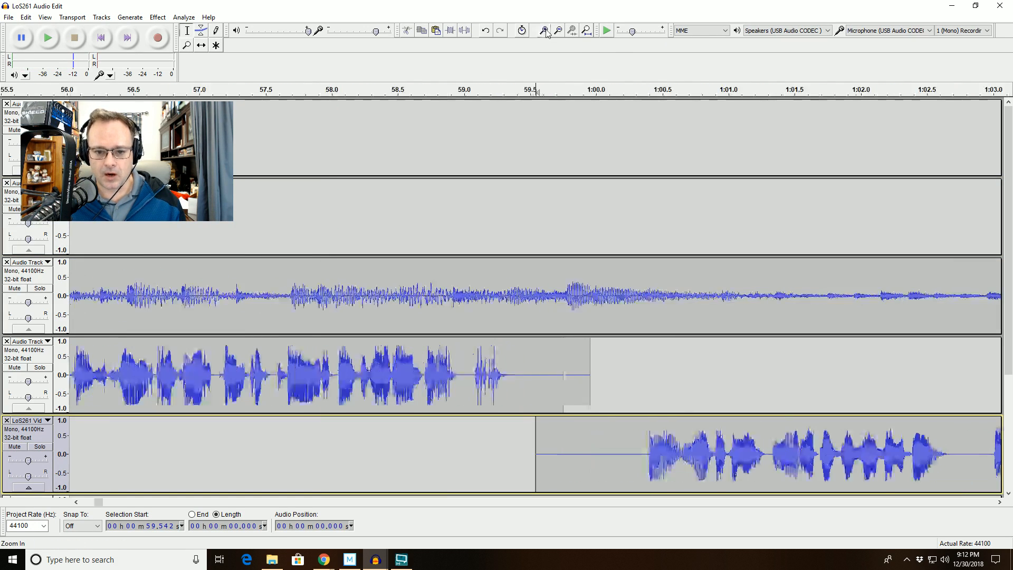
{"action": "left_click", "coordinate": [544, 31]}
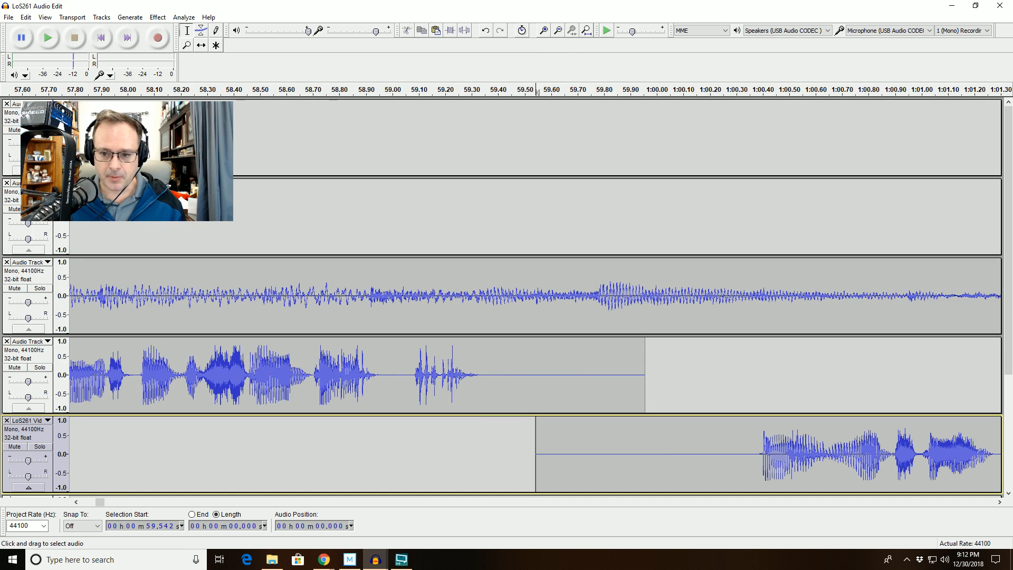
{"action": "left_click", "coordinate": [557, 30]}
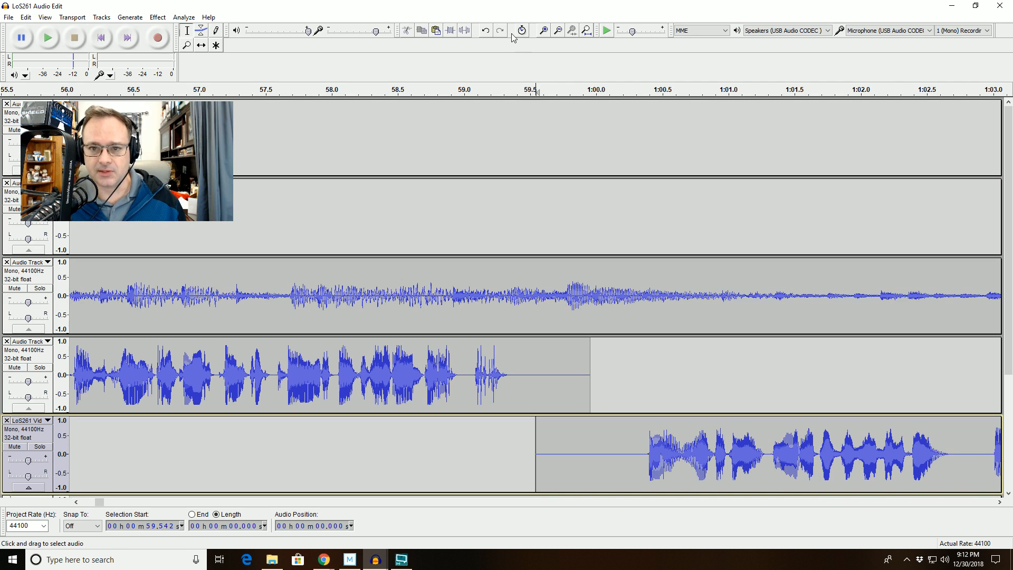
{"action": "left_click", "coordinate": [561, 33]}
{"action": "left_click", "coordinate": [561, 34]}
{"action": "left_click", "coordinate": [562, 34]}
{"action": "left_click", "coordinate": [562, 34]}
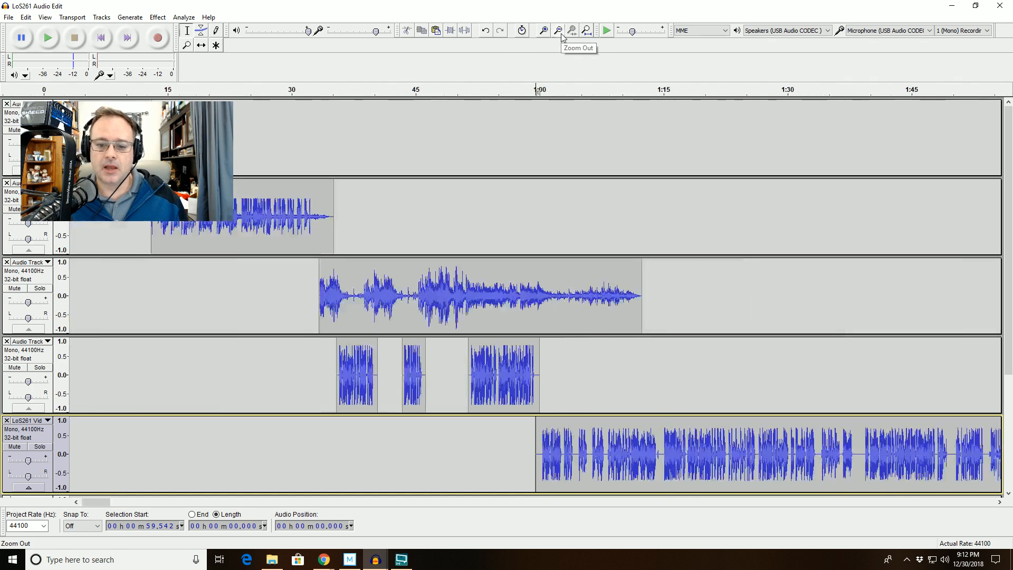
{"action": "left_click", "coordinate": [560, 34]}
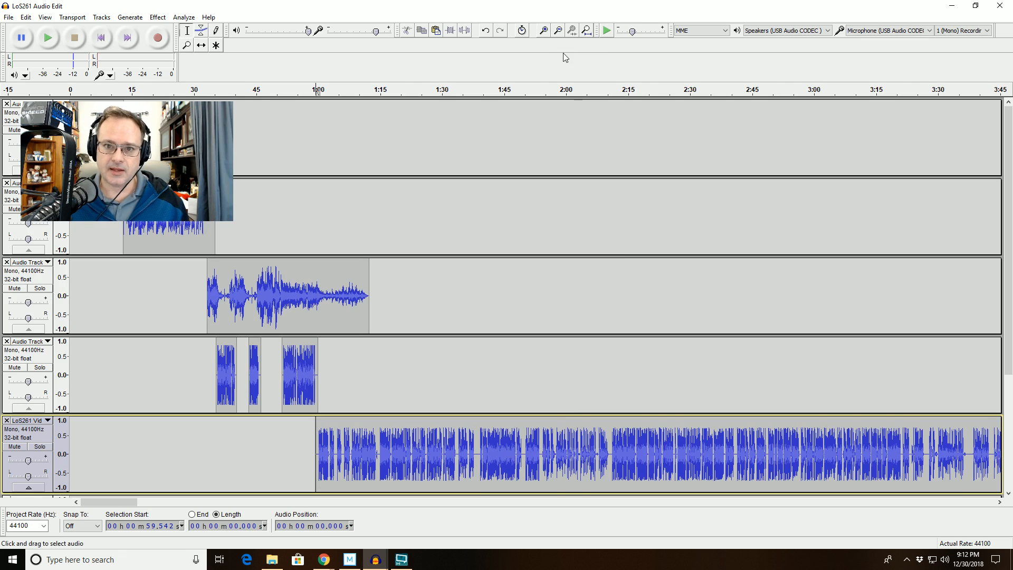
Step: Inspect the end of the LoS261 Vid track and return the cursor to where its audio starts
{"action": "left_click", "coordinate": [558, 34]}
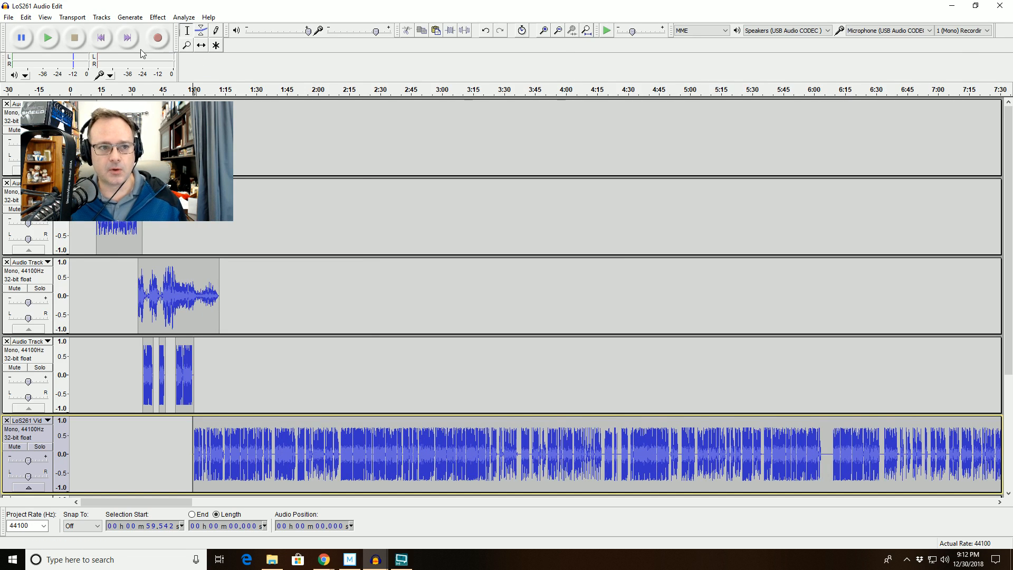
{"action": "left_click", "coordinate": [127, 38]}
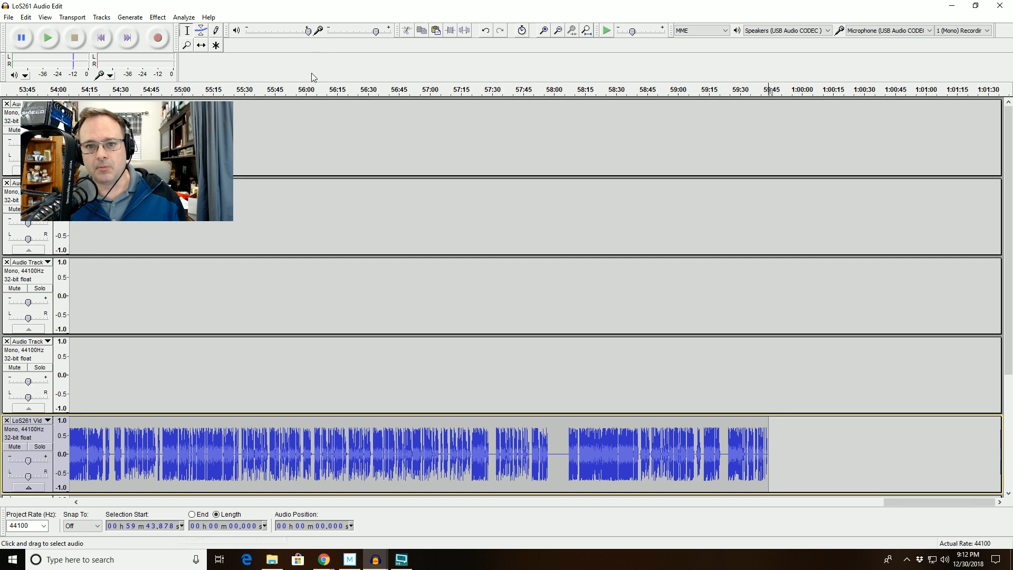
{"action": "left_click", "coordinate": [101, 38]}
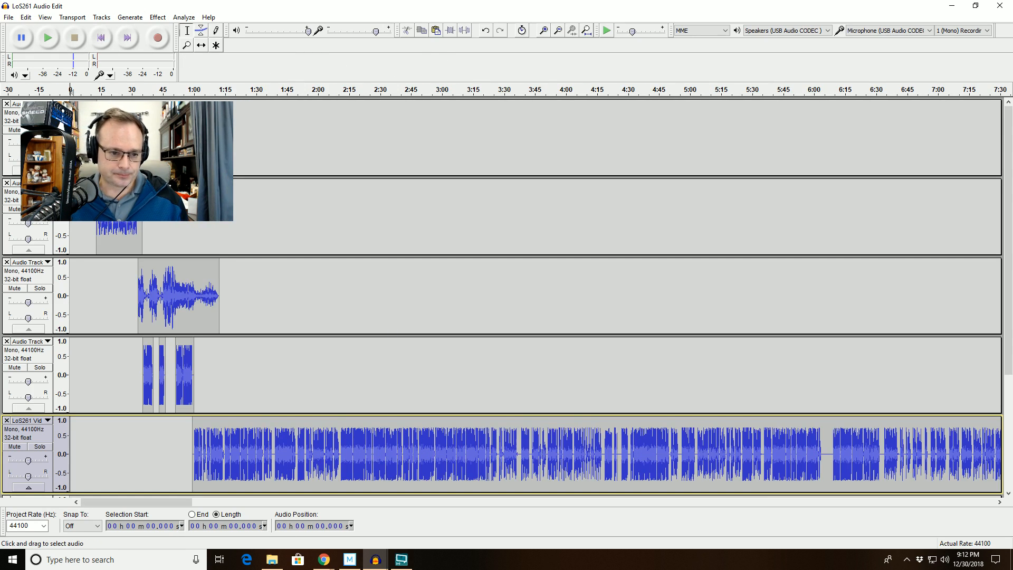
{"action": "left_click", "coordinate": [193, 243]}
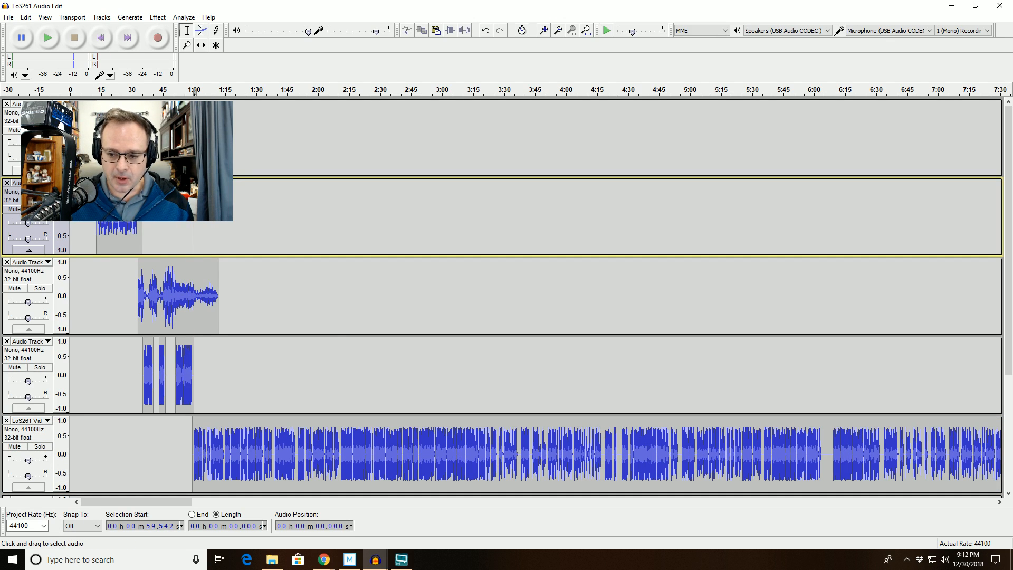
Step: Split the LoS261 Vid clip in the silent gap at 6:06.347 and shift the remaining part to start at about 6:23
{"action": "left_click", "coordinate": [827, 454]}
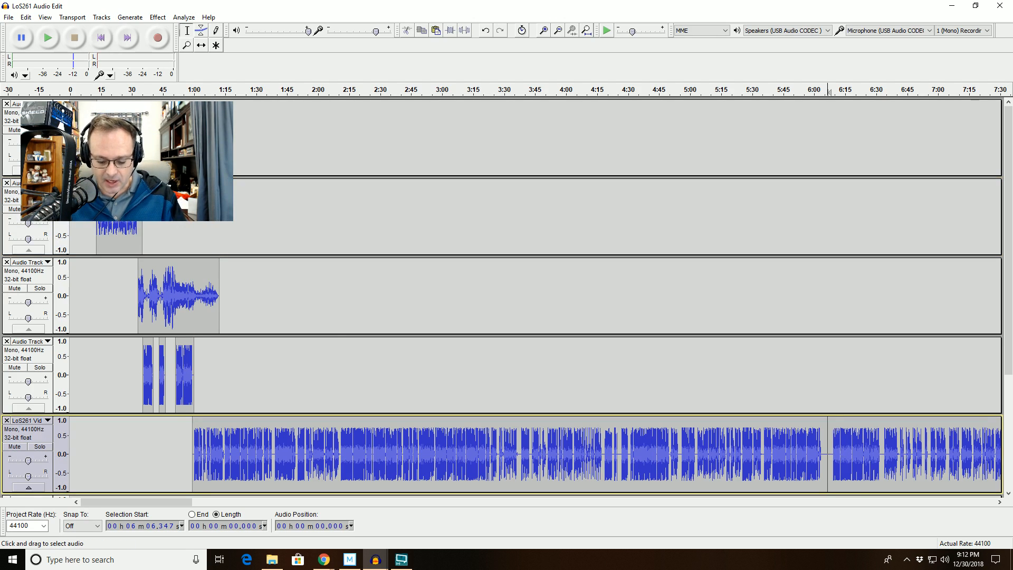
{"action": "key", "text": "F5"}
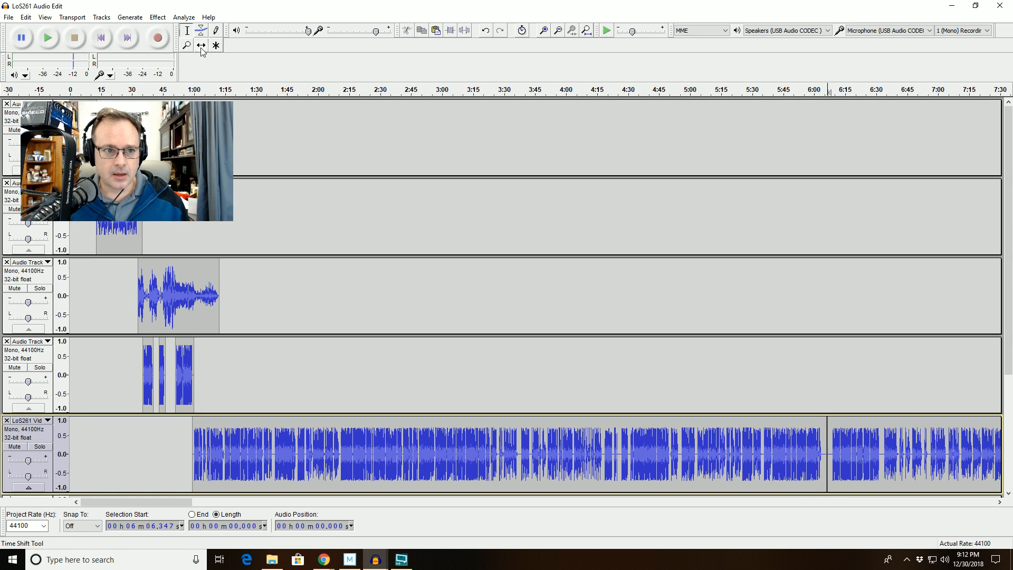
{"action": "left_click_drag", "start_coordinate": [828, 444], "coordinate": [862, 445]}
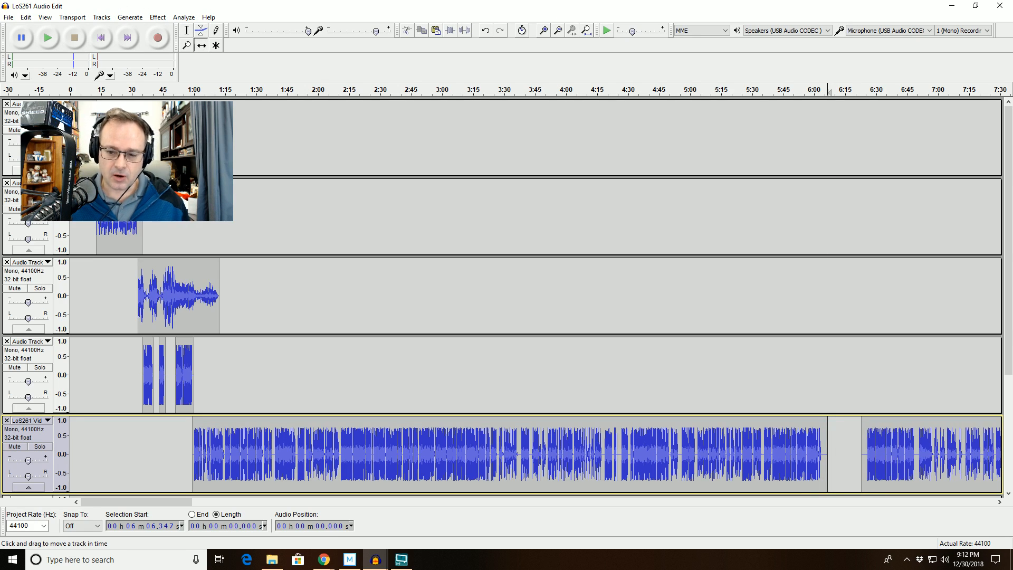
Step: Apply Truncate Silence to the first LoS261 Vid segment with level -40 dB, duration 0.85 seconds and truncate to 0.85 seconds
{"action": "left_click", "coordinate": [186, 31]}
{"action": "double_click", "coordinate": [412, 452]}
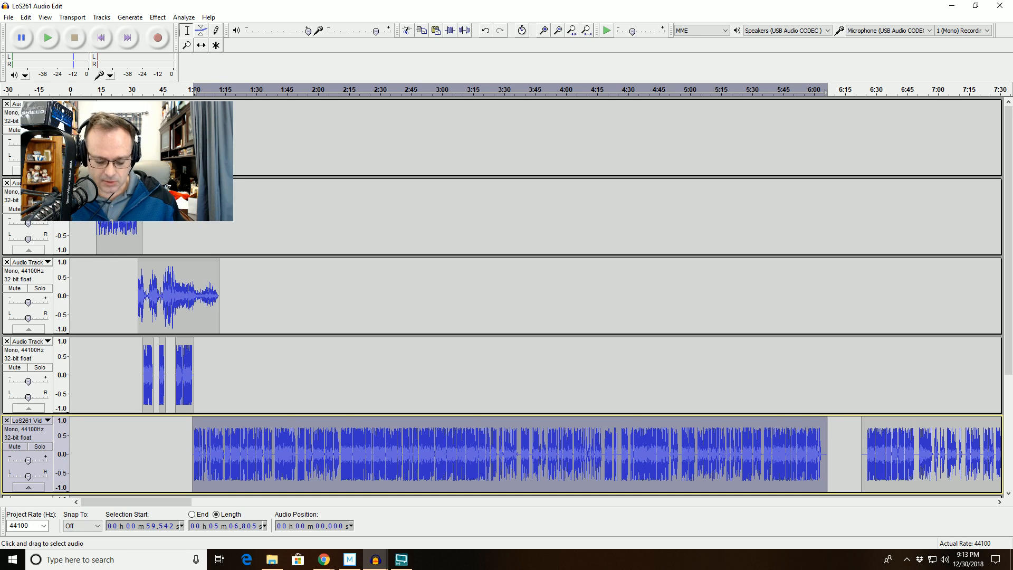
{"action": "key", "text": "ctrl+shift+t"}
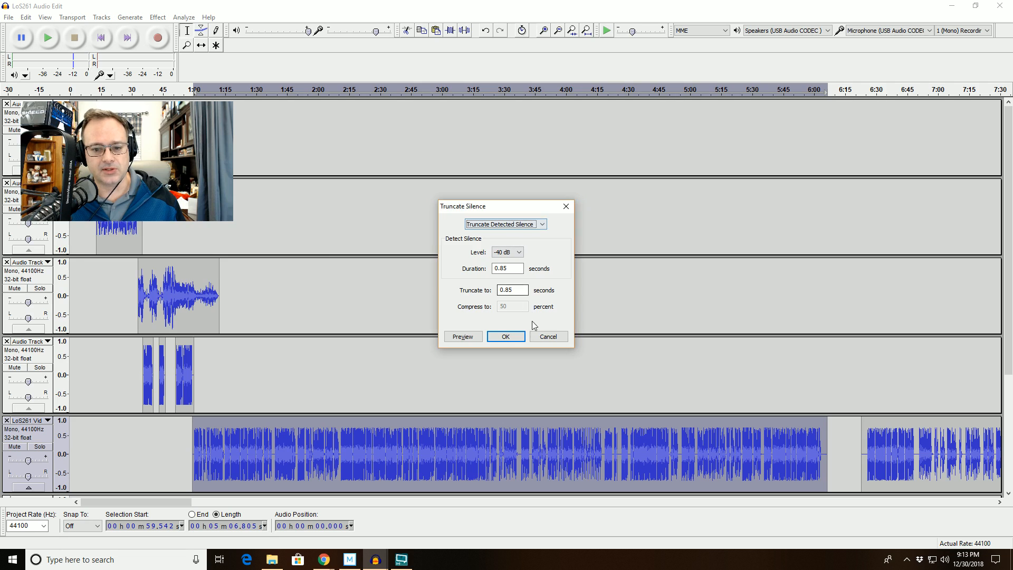
{"action": "left_click", "coordinate": [544, 336]}
{"action": "left_click", "coordinate": [158, 17]}
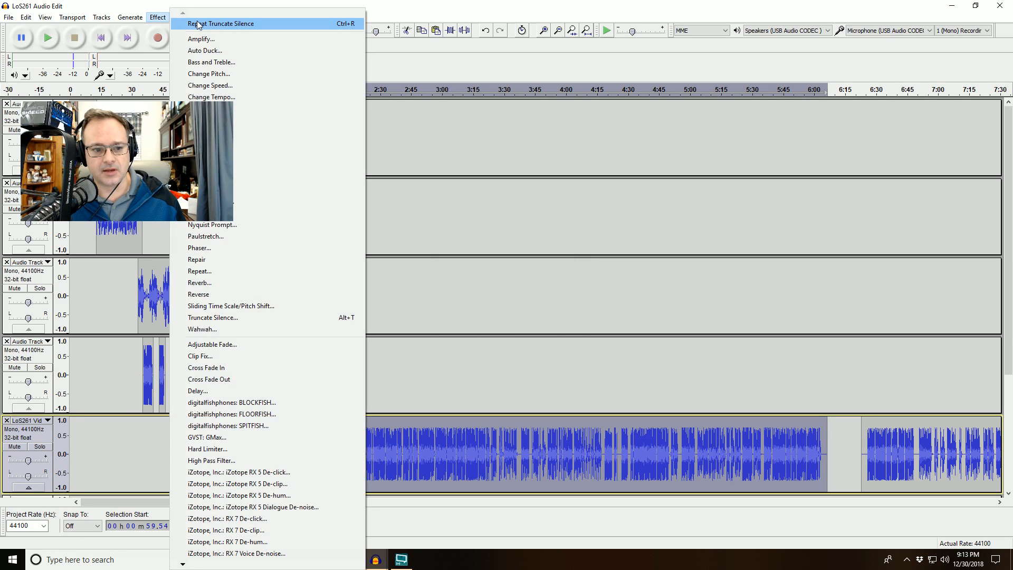
{"action": "left_click", "coordinate": [212, 317]}
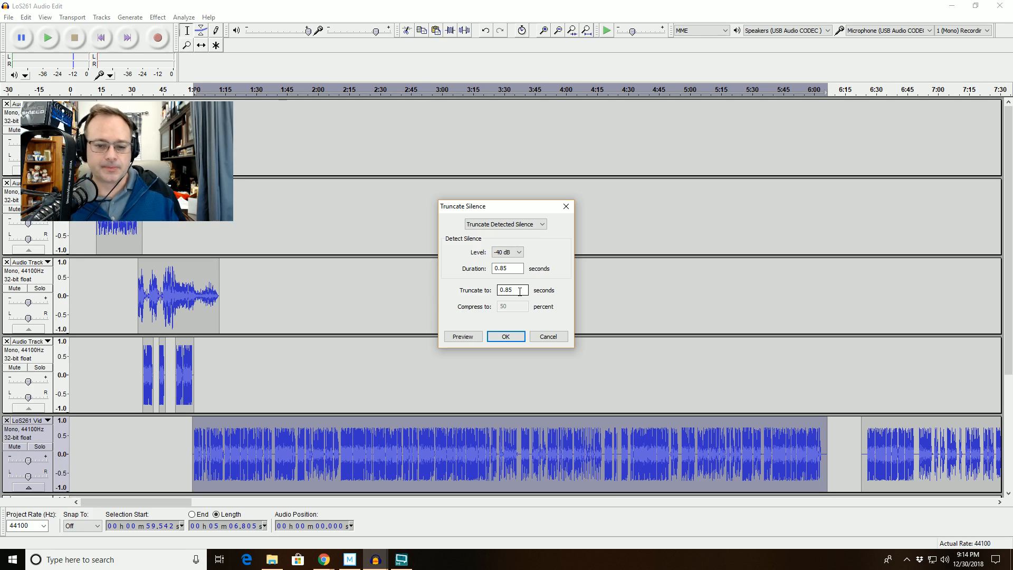
{"action": "left_click", "coordinate": [511, 337]}
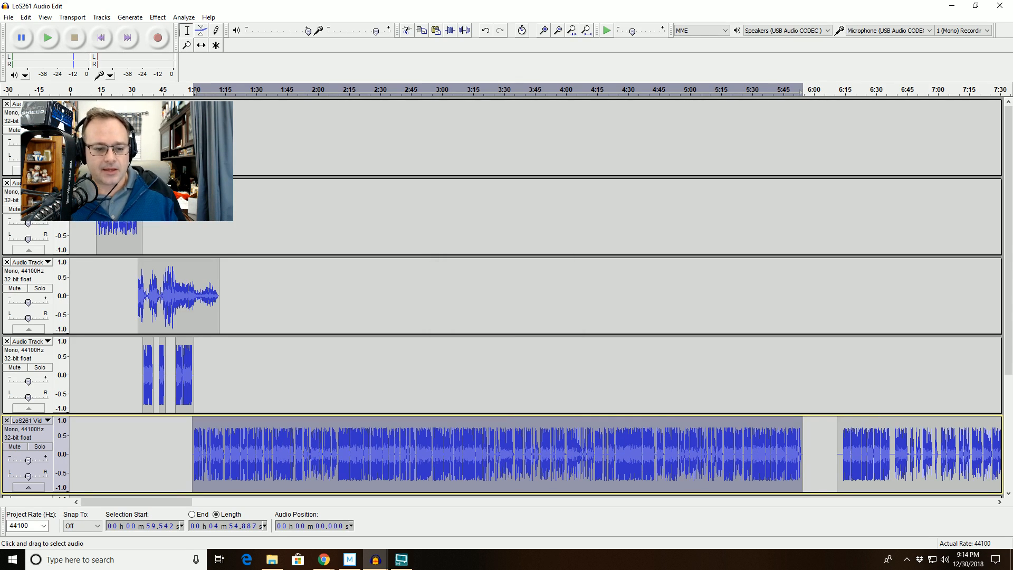
Step: Place the cursor at the start of the LoS261 Vid clip and examine its overlap with the music and voice clips above
{"action": "left_click", "coordinate": [201, 385]}
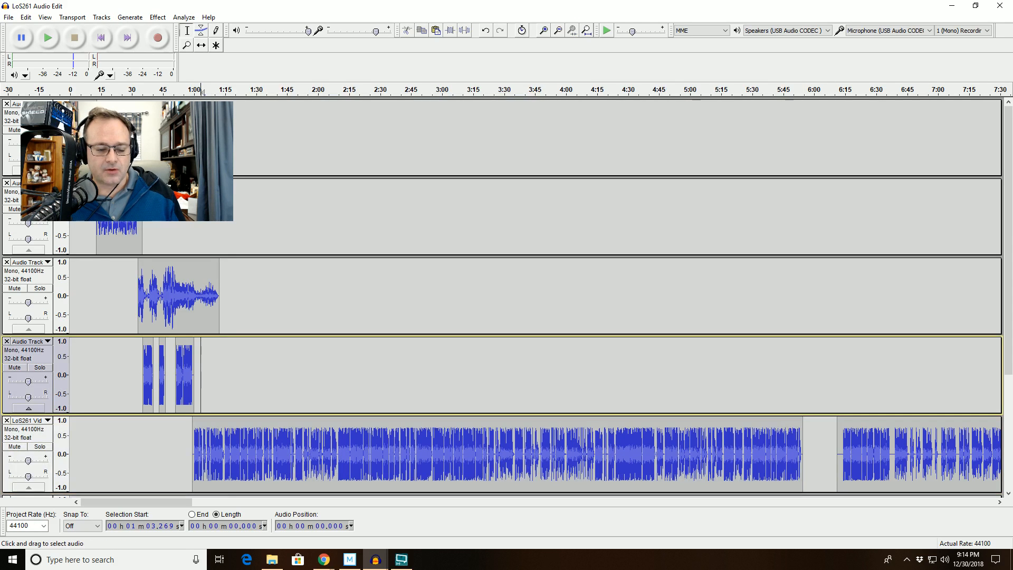
{"action": "left_click", "coordinate": [544, 31]}
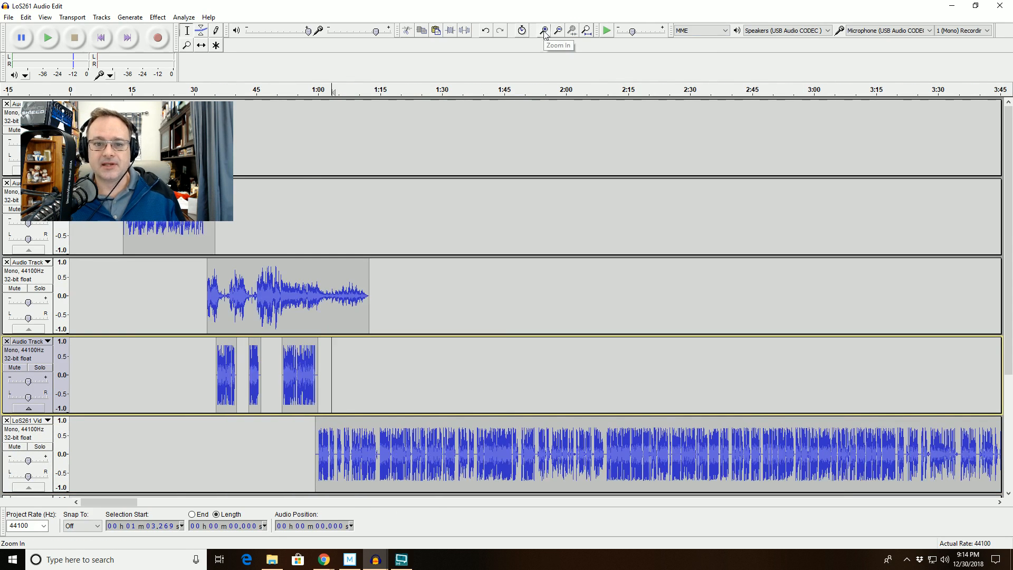
{"action": "left_click", "coordinate": [544, 30]}
{"action": "left_click", "coordinate": [544, 31]}
{"action": "left_click", "coordinate": [544, 31]}
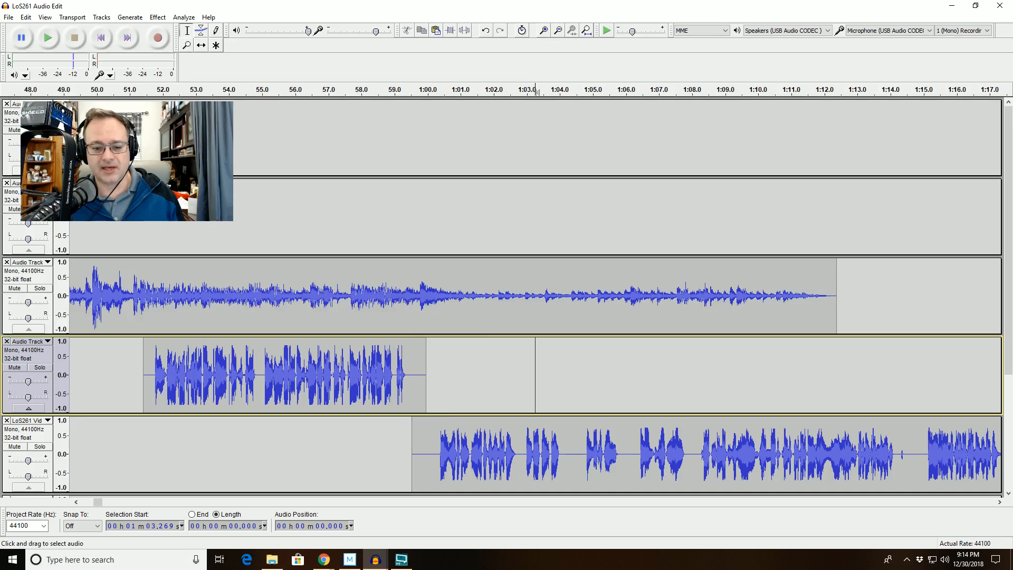
{"action": "left_click", "coordinate": [412, 454]}
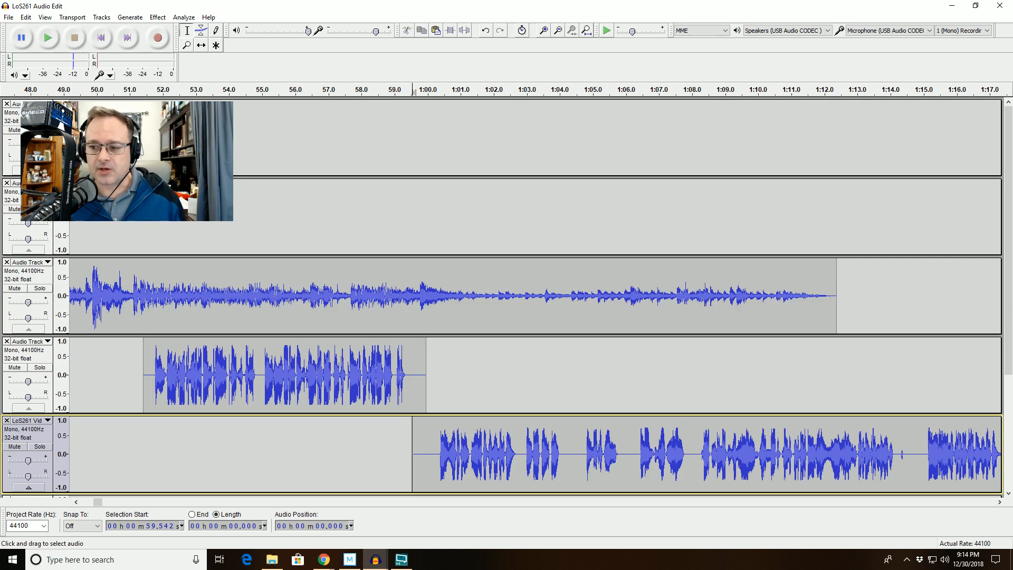
Step: Look over the tracks below LoS261 Vid and return to the wider overview of the upper tracks
{"action": "left_click_drag", "start_coordinate": [1006, 338], "coordinate": [1000, 440]}
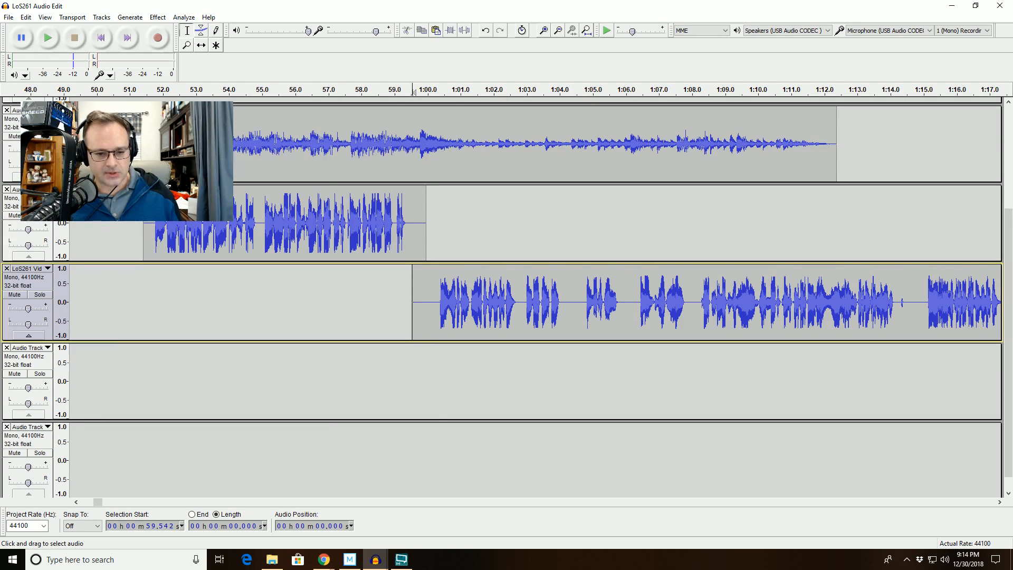
{"action": "left_click_drag", "start_coordinate": [1007, 325], "coordinate": [1003, 193]}
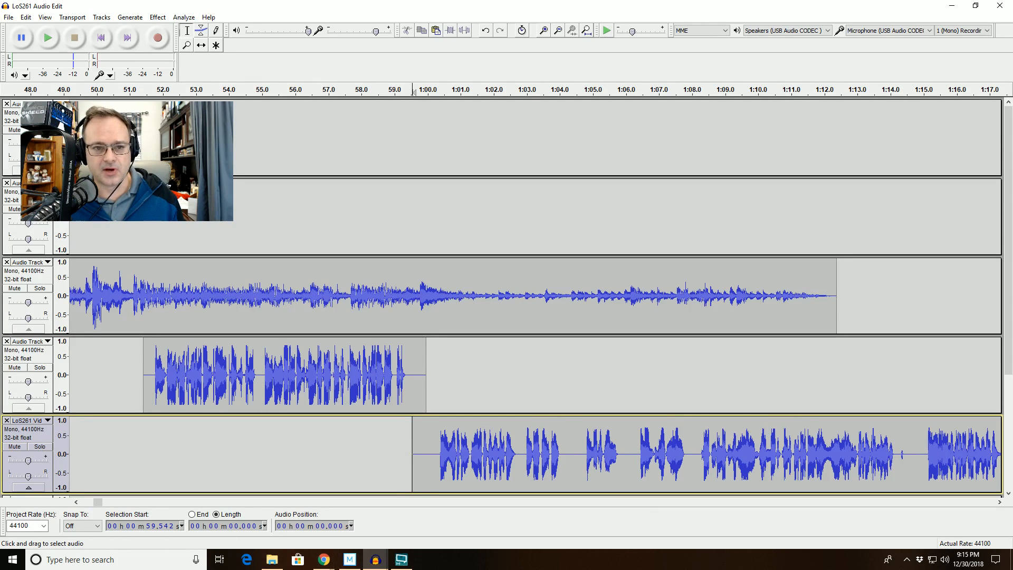
{"action": "left_click", "coordinate": [557, 32]}
{"action": "left_click", "coordinate": [558, 32]}
{"action": "left_click", "coordinate": [558, 32]}
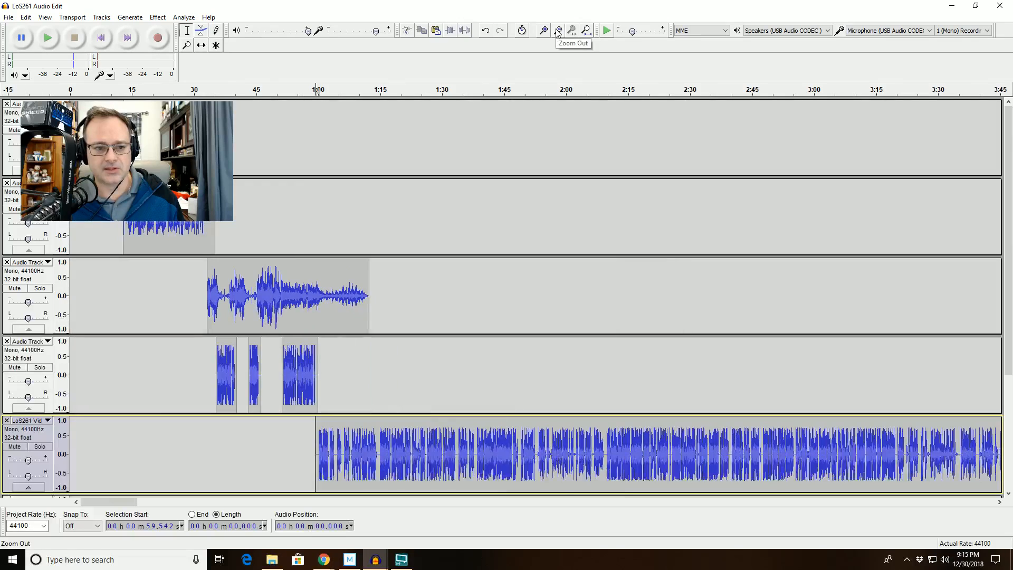
Step: Rename the first track as Cold Open
{"action": "left_click", "coordinate": [16, 104]}
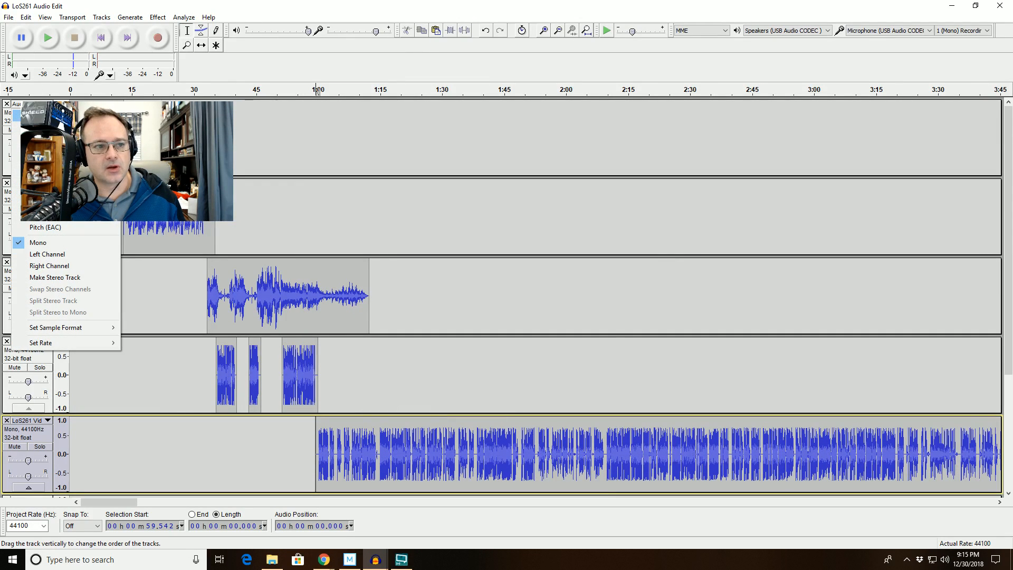
{"action": "left_click", "coordinate": [42, 112]}
{"action": "type", "text": "Cold Opening"}
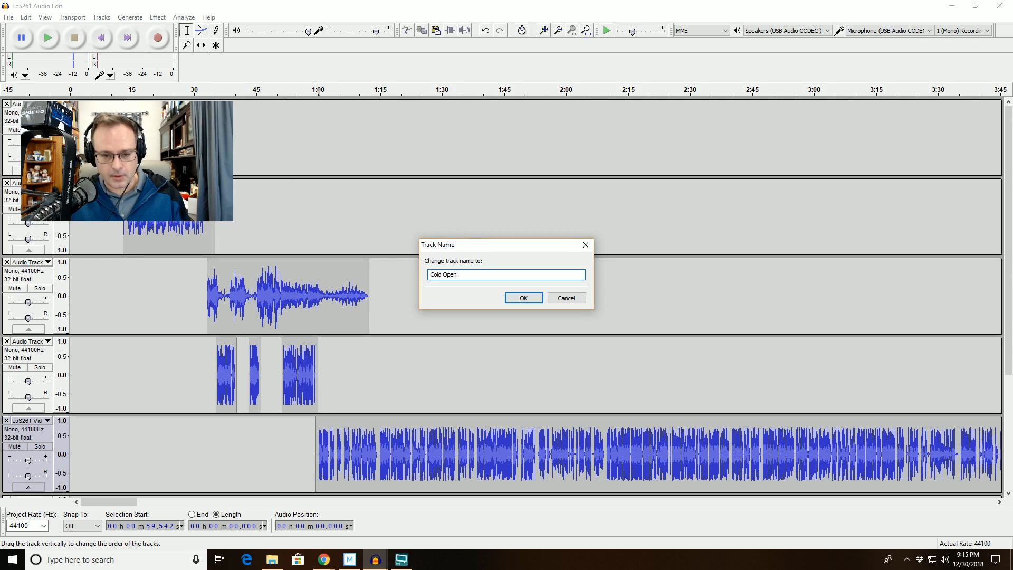
{"action": "key", "text": "Return"}
Step: Rename the second track, and name the music track below it Intro Music
{"action": "left_click", "coordinate": [25, 184]}
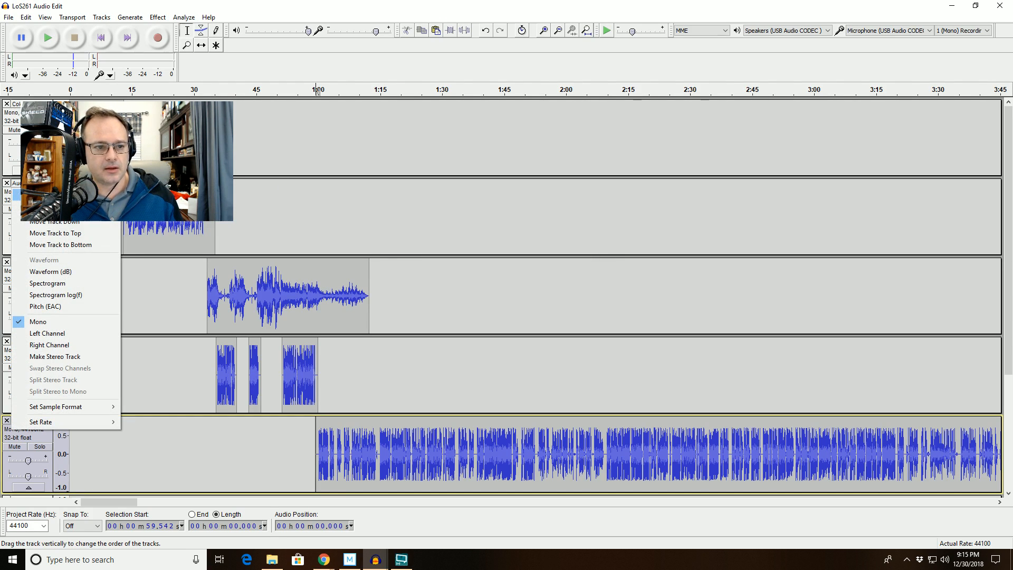
{"action": "left_click", "coordinate": [48, 195]}
{"action": "type", "text": "Intro Music"}
{"action": "key", "text": "Return"}
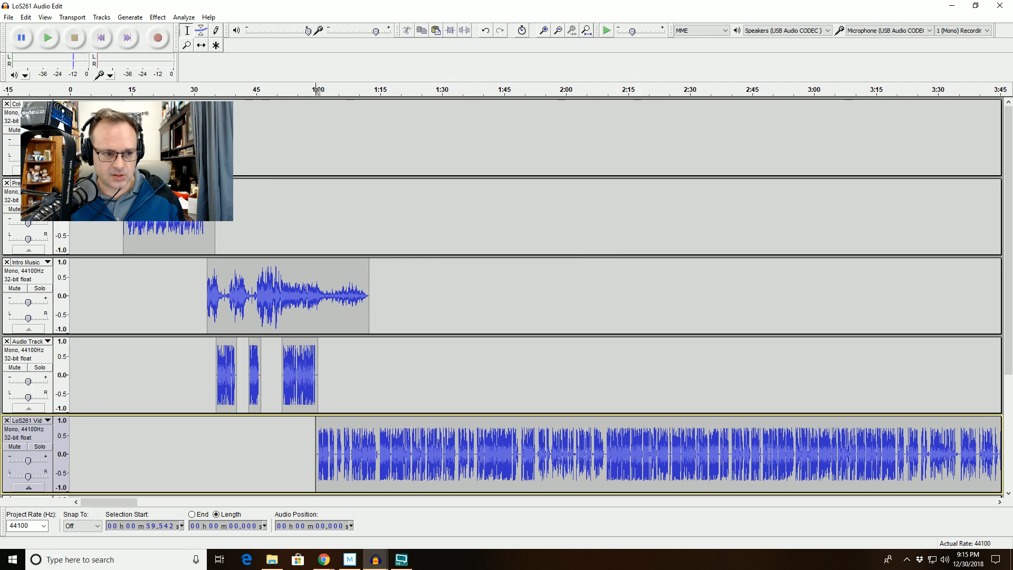
Step: Rename the fourth track, directly above LoS261 Vid, as Intro Voiceover
{"action": "left_click", "coordinate": [28, 341]}
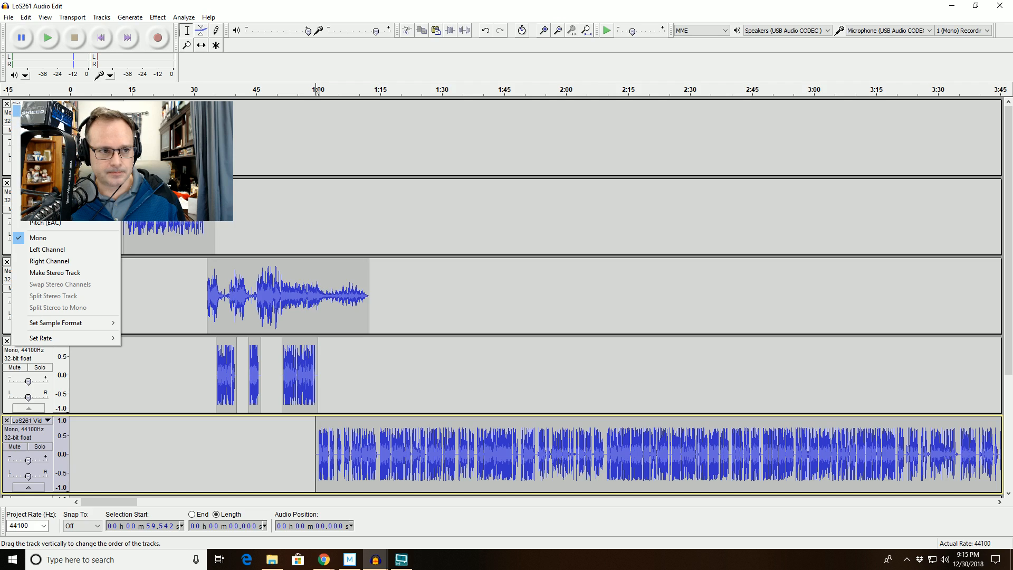
{"action": "left_click", "coordinate": [48, 111]}
{"action": "type", "text": "Intro Vo"}
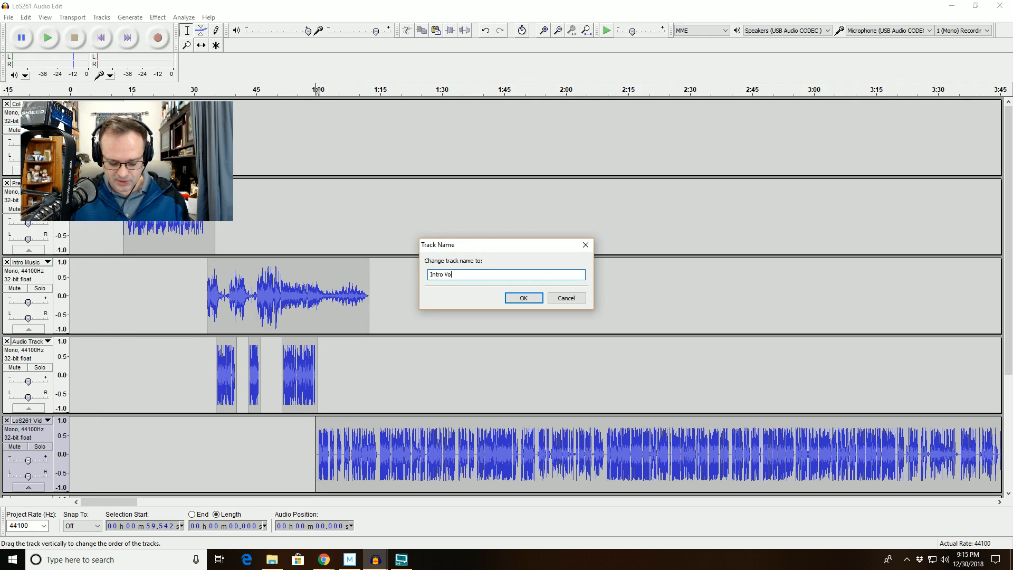
{"action": "type", "text": "iceover"}
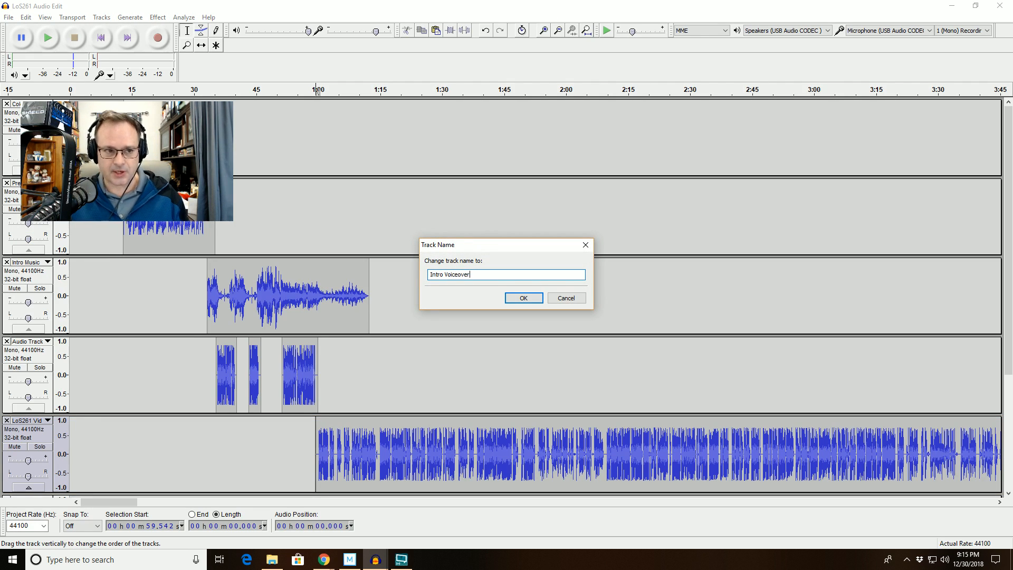
{"action": "key", "text": "Return"}
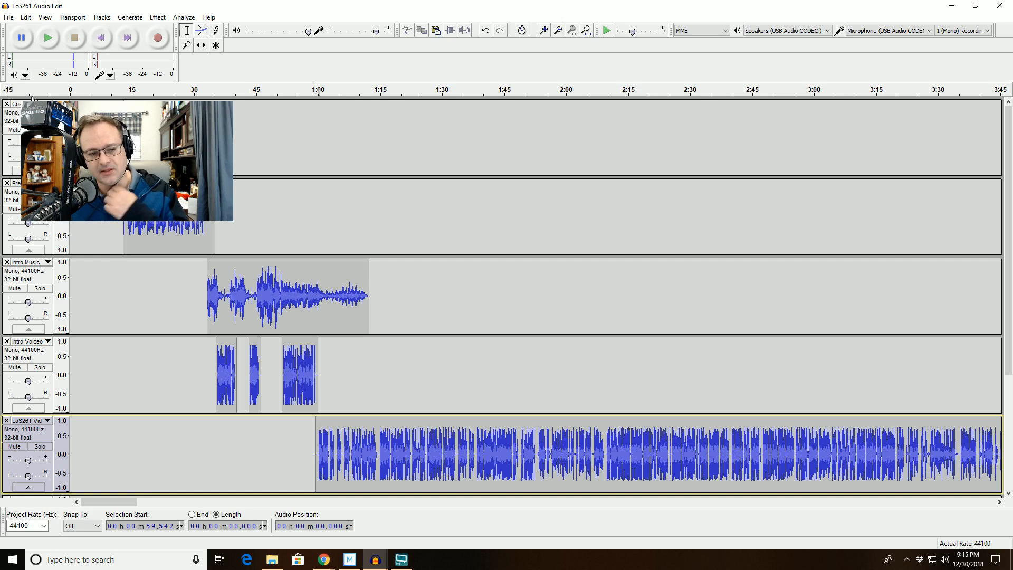
{"action": "left_click_drag", "start_coordinate": [141, 229], "coordinate": [176, 229]}
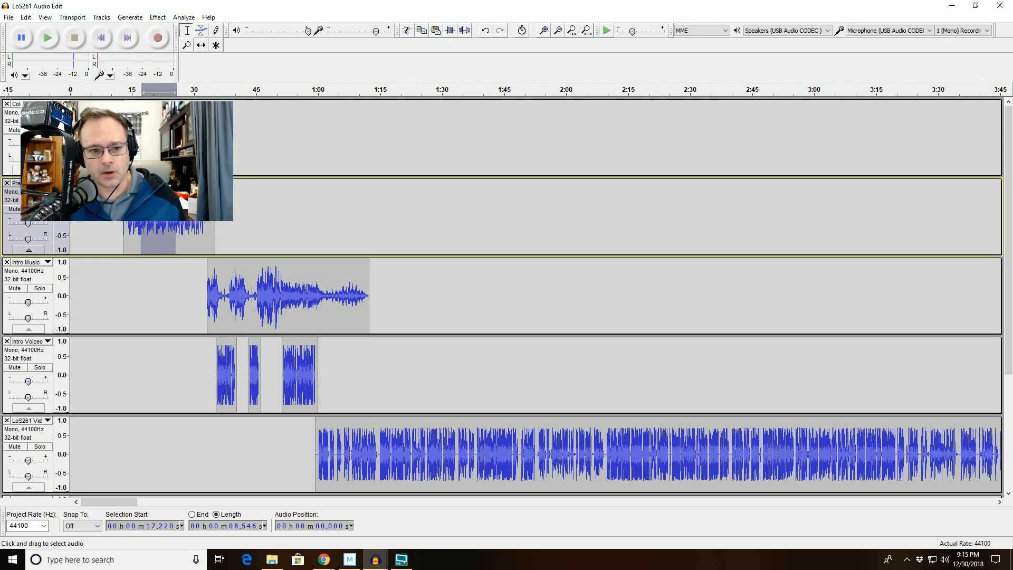
{"action": "left_click", "coordinate": [183, 227]}
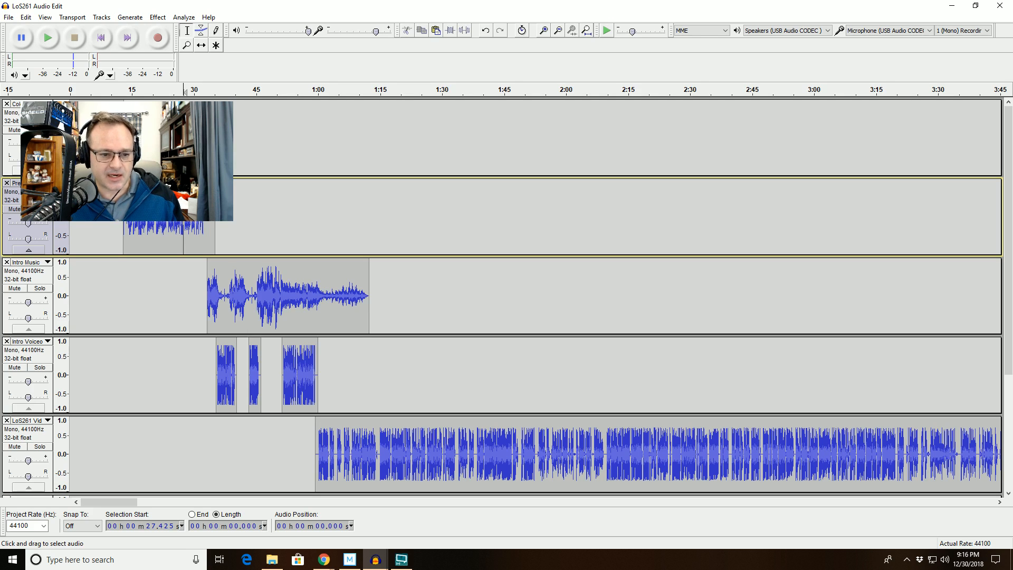
Step: Rename the empty-looking track directly below LoS261 Vid as Bump
{"action": "left_click", "coordinate": [559, 31]}
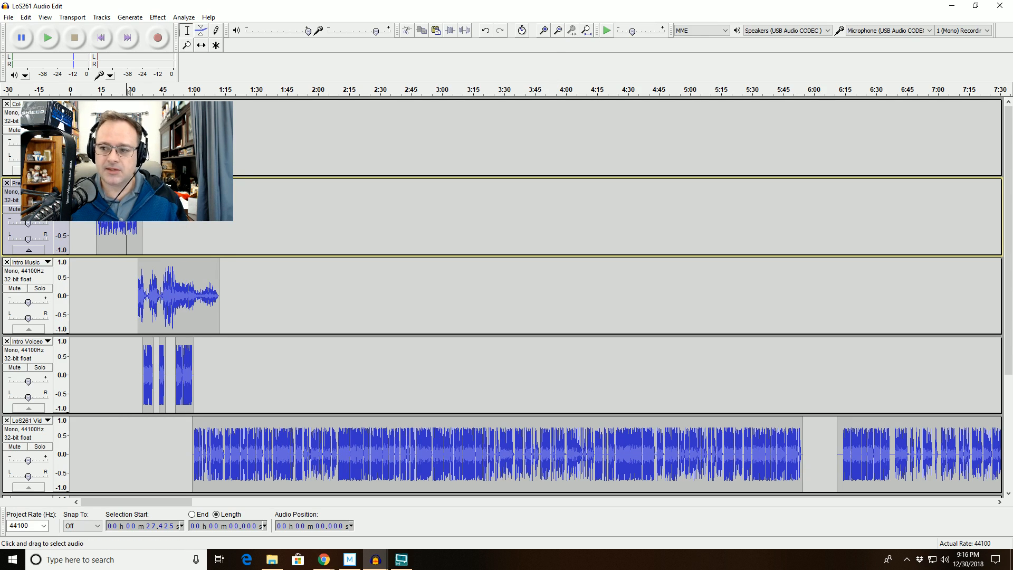
{"action": "left_click_drag", "start_coordinate": [1008, 205], "coordinate": [1008, 307]}
{"action": "left_click", "coordinate": [26, 348]}
{"action": "left_click", "coordinate": [33, 229]}
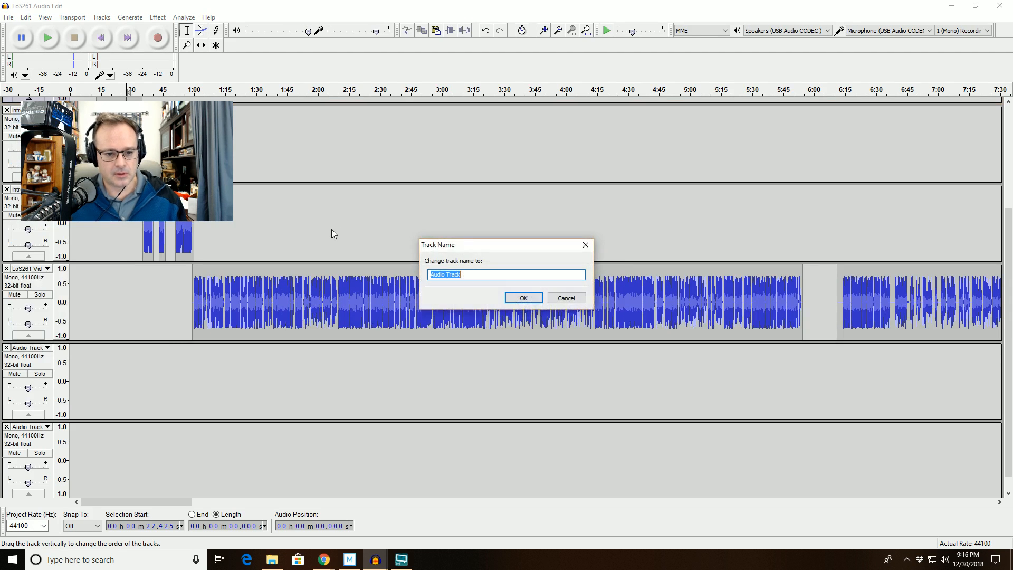
{"action": "type", "text": "Bump"}
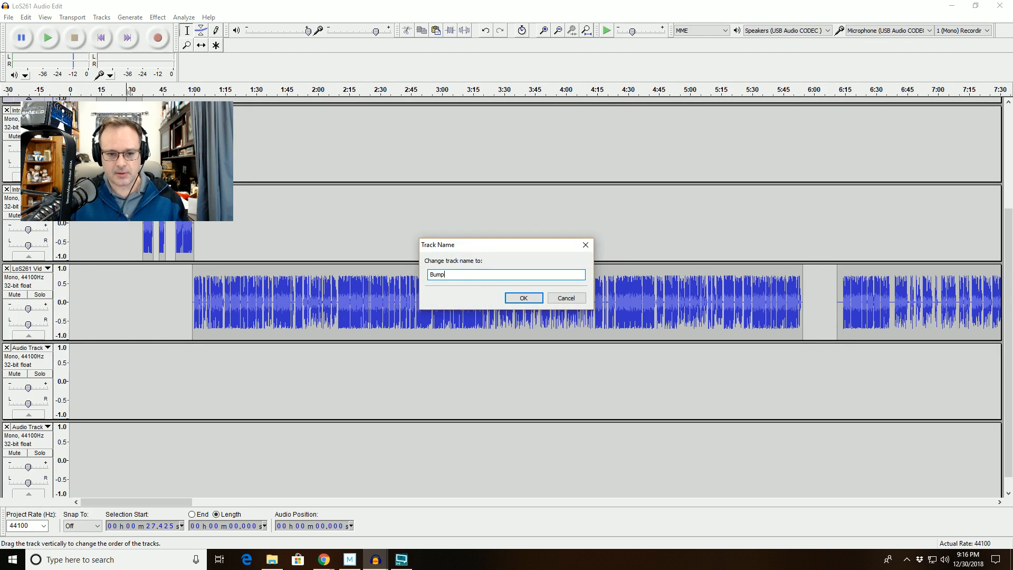
{"action": "key", "text": "Return"}
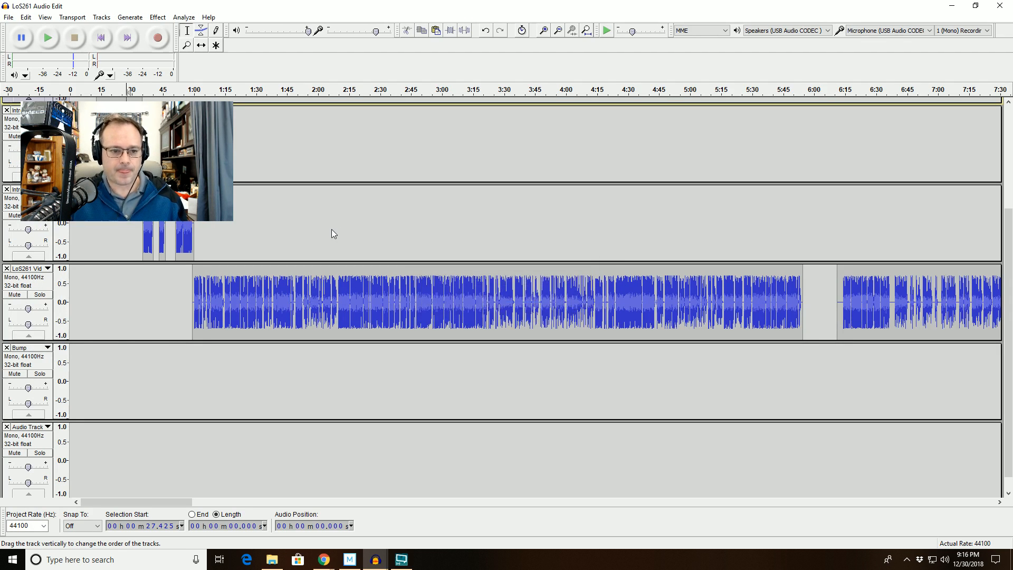
Step: Rename the track below Bump as Outro Voiceover
{"action": "left_click", "coordinate": [32, 427]}
{"action": "left_click", "coordinate": [31, 196]}
{"action": "type", "text": "Outro Voice"}
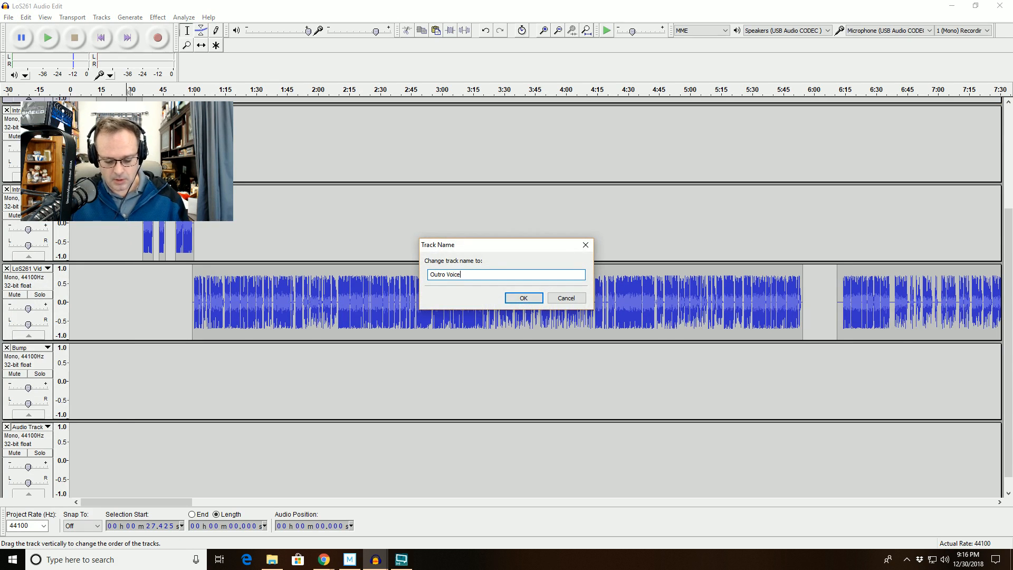
{"action": "type", "text": "over"}
{"action": "key", "text": "Return"}
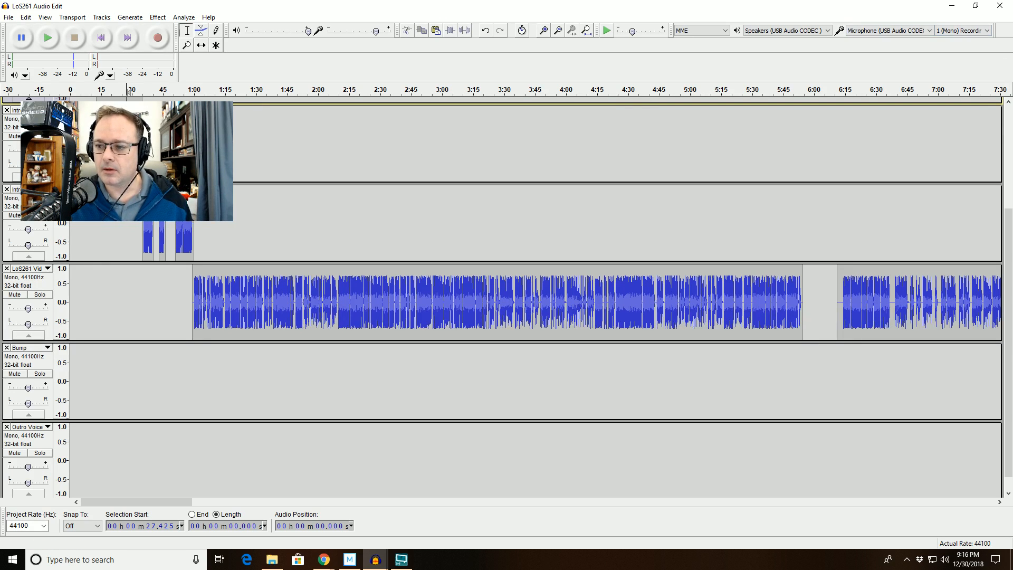
Step: Look over the renamed tracks and the LoS261 Vid recording across its full length
{"action": "left_click_drag", "start_coordinate": [1007, 220], "coordinate": [999, 141]}
{"action": "left_click_drag", "start_coordinate": [174, 502], "coordinate": [454, 512]}
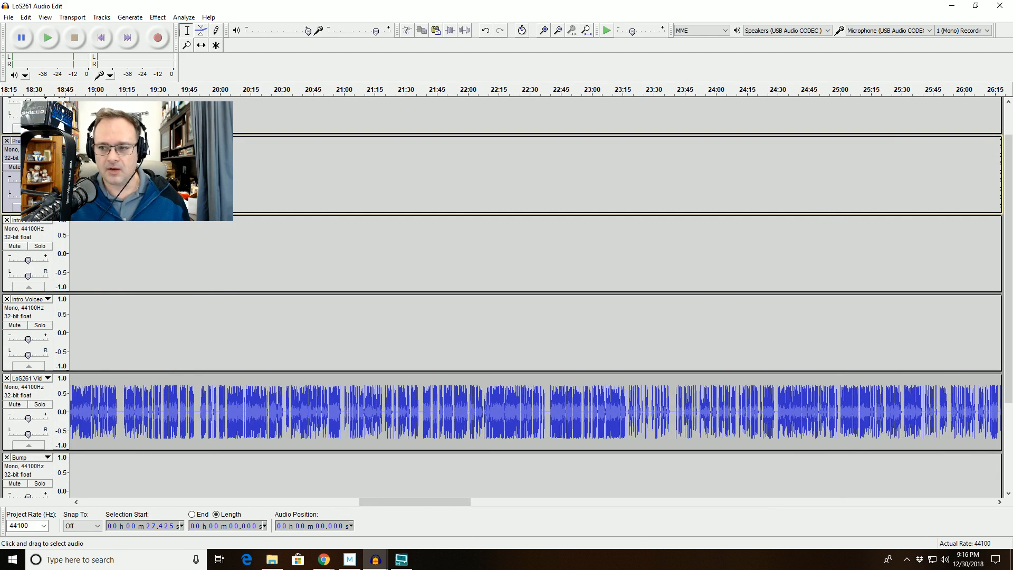
{"action": "left_click_drag", "start_coordinate": [1009, 173], "coordinate": [1008, 142]}
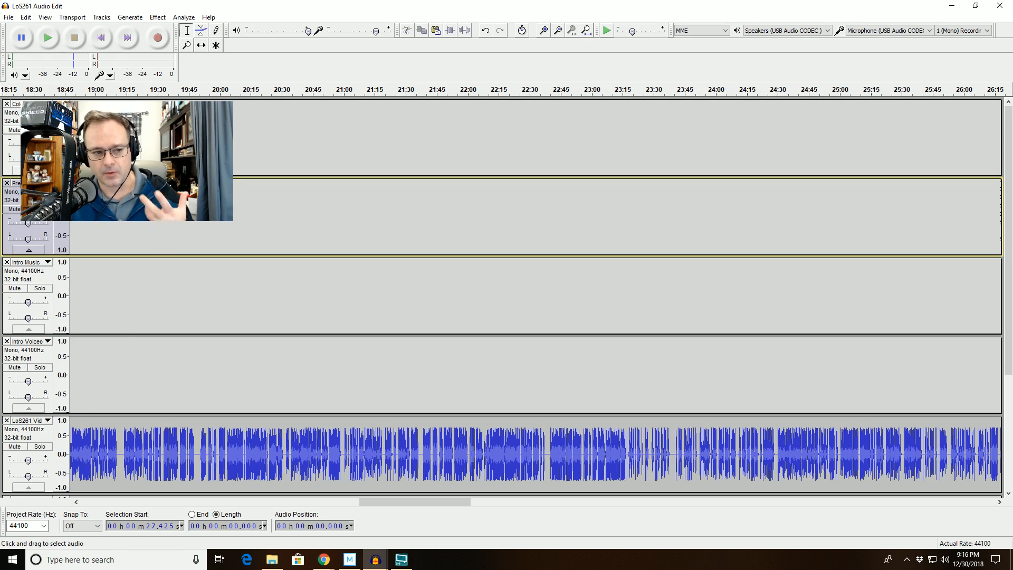
{"action": "left_click_drag", "start_coordinate": [1008, 185], "coordinate": [991, 299]}
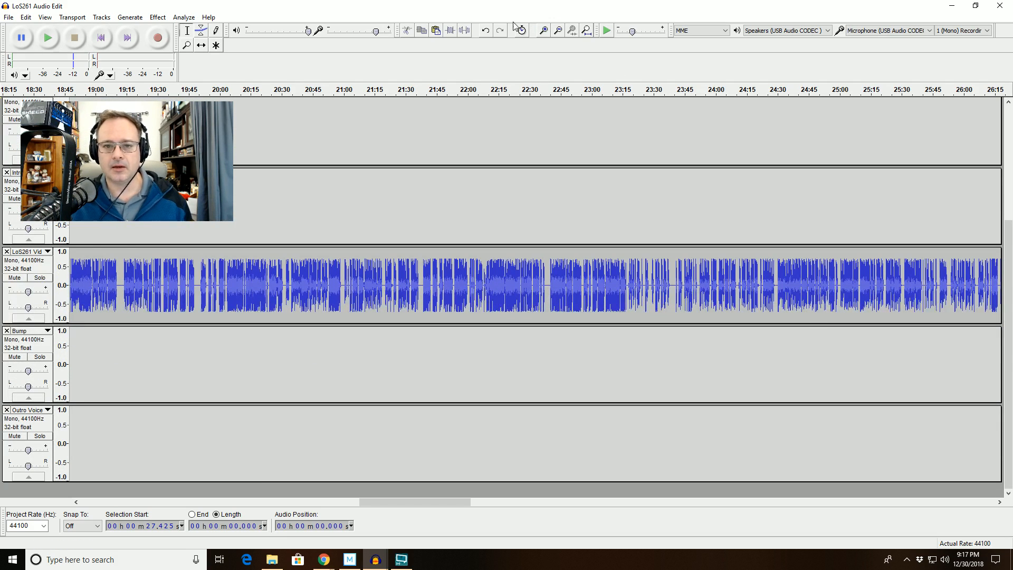
{"action": "left_click", "coordinate": [559, 30]}
{"action": "left_click", "coordinate": [558, 31]}
{"action": "left_click", "coordinate": [559, 31]}
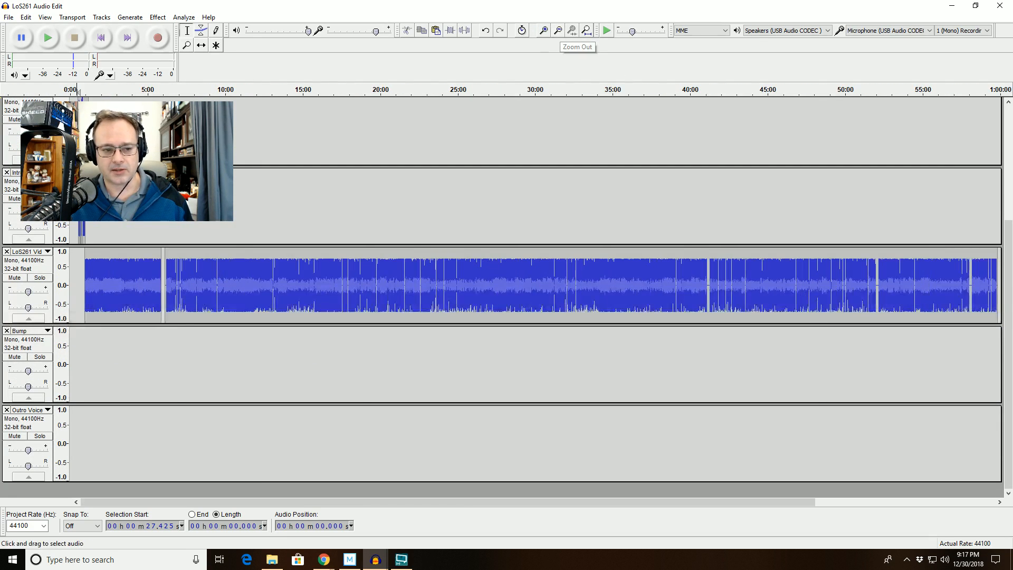
Step: Play the LoS261 Vid track from the start of its clip, watching its waveform closely for spoken mistakes
{"action": "left_click", "coordinate": [85, 257]}
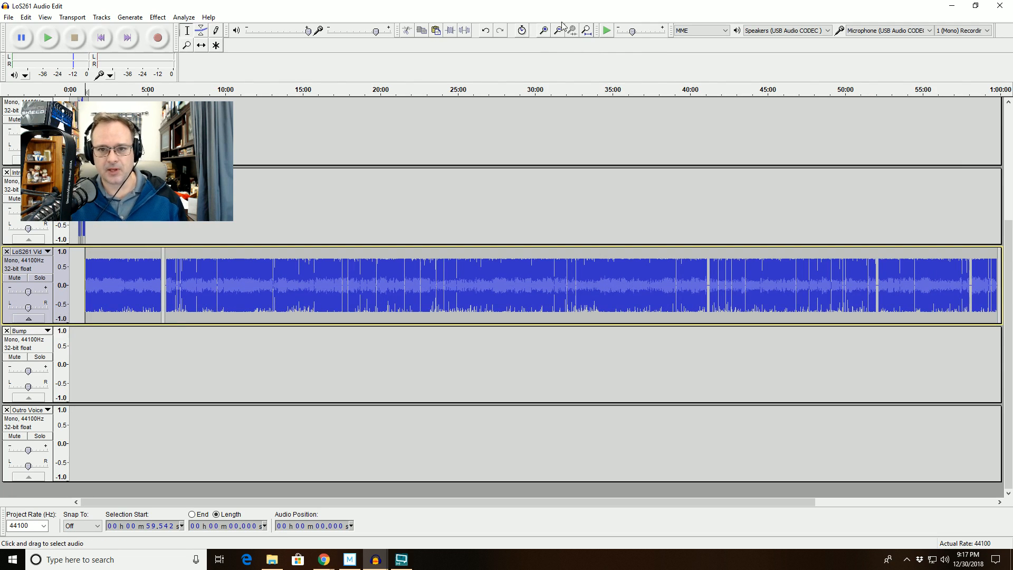
{"action": "left_click", "coordinate": [542, 33]}
{"action": "left_click", "coordinate": [542, 32]}
{"action": "left_click", "coordinate": [541, 33]}
{"action": "left_click", "coordinate": [541, 33]}
{"action": "left_click", "coordinate": [542, 32]}
{"action": "left_click", "coordinate": [541, 33]}
{"action": "left_click", "coordinate": [541, 33]}
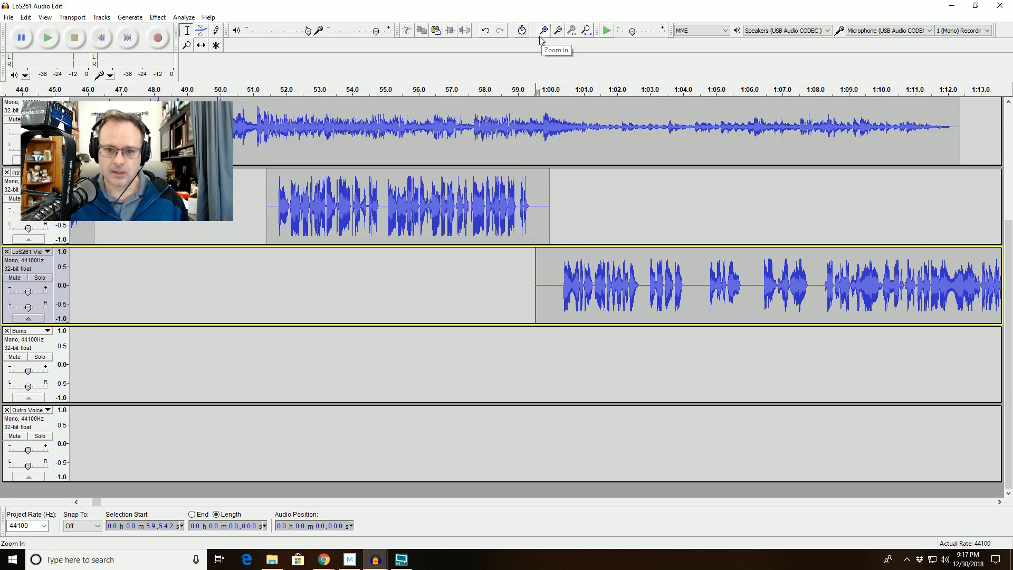
{"action": "key", "text": "space"}
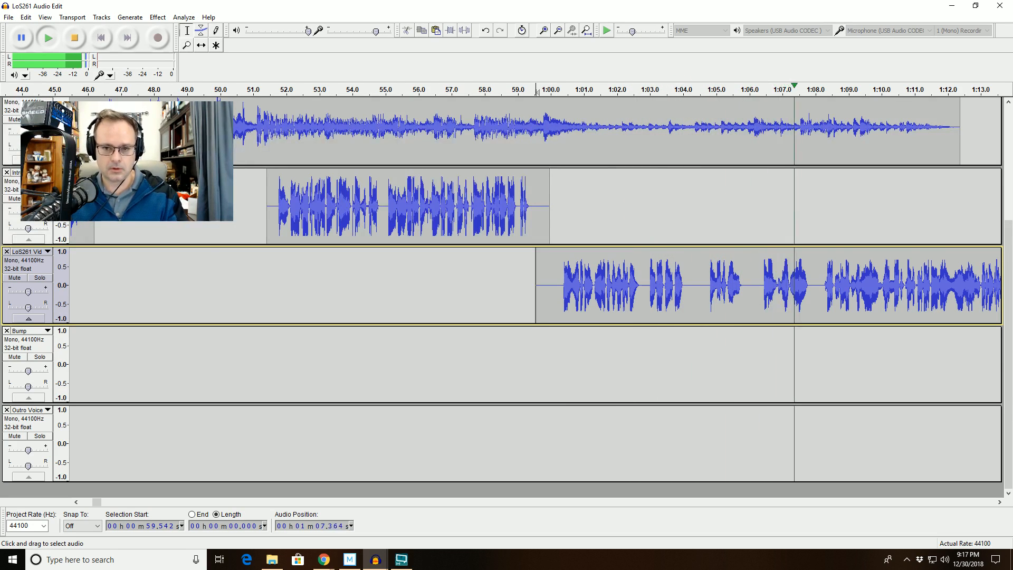
{"action": "left_click", "coordinate": [543, 30]}
{"action": "left_click", "coordinate": [544, 30]}
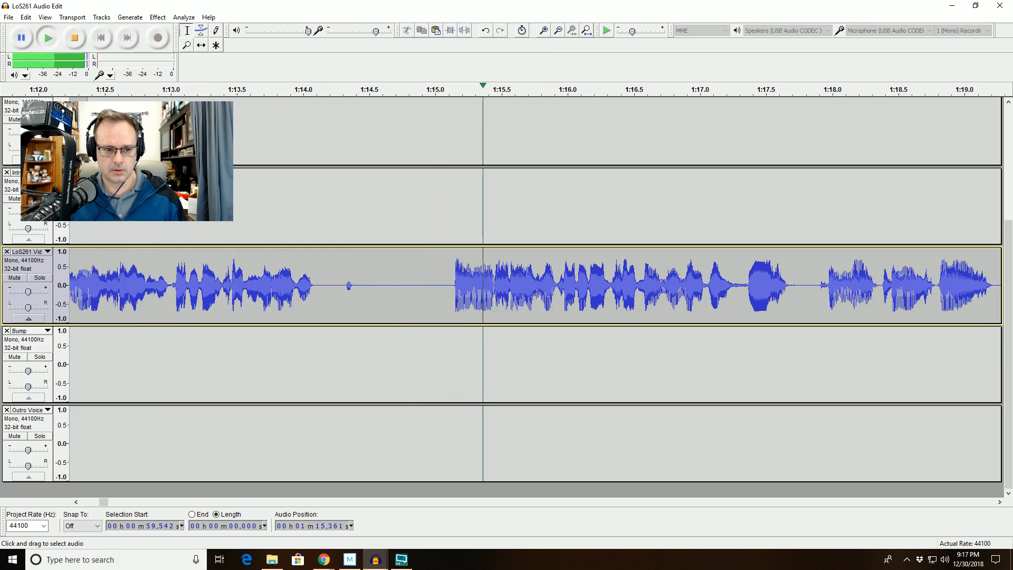
Step: Audition the flubbed passage around 1:13 in LoS261 Vid and delete about 1.85 s starting at 1:13.515
{"action": "left_click_drag", "start_coordinate": [175, 285], "coordinate": [627, 285]}
{"action": "key", "text": "space"}
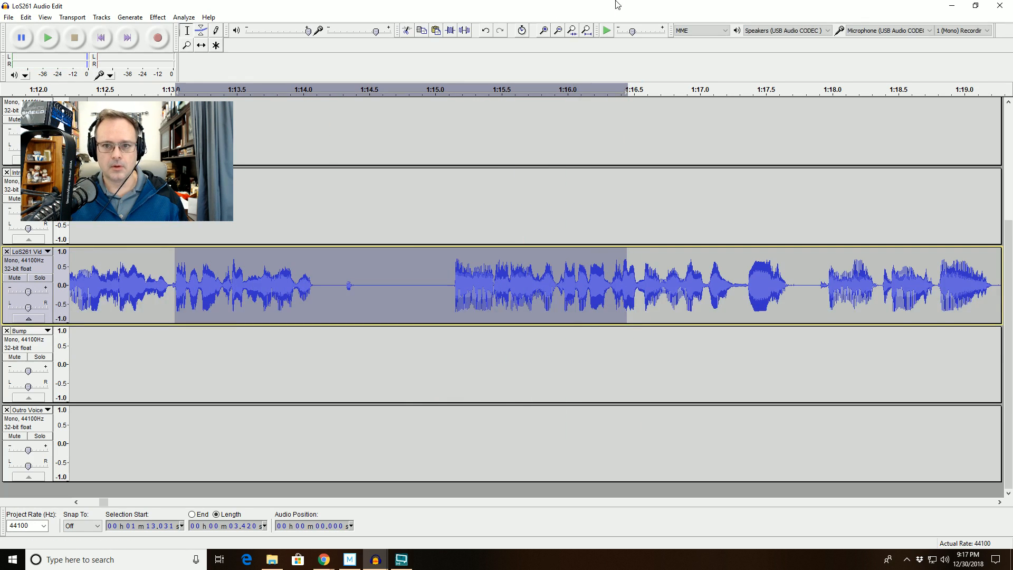
{"action": "left_click", "coordinate": [572, 30]}
{"action": "key", "text": "space"}
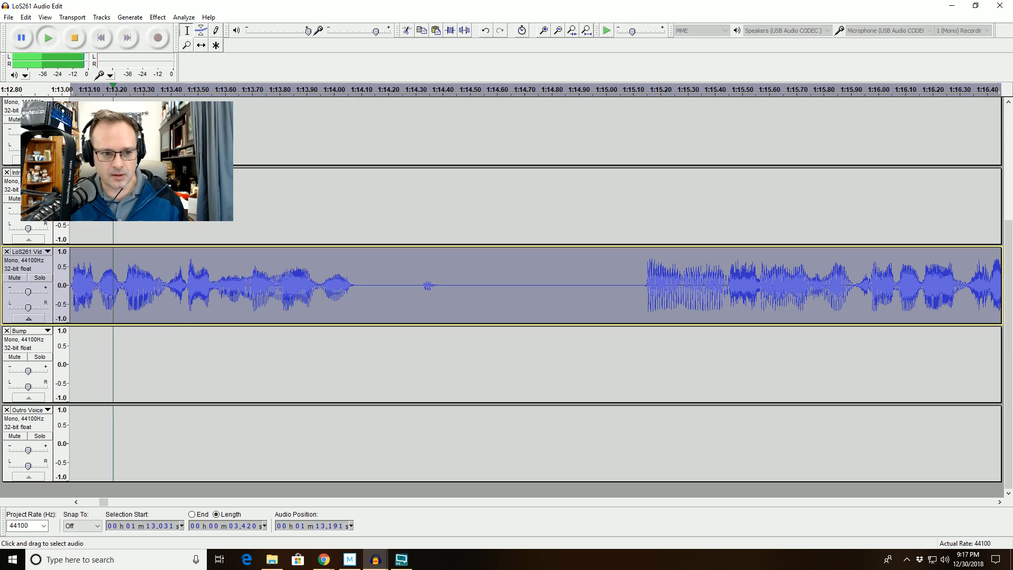
{"action": "key", "text": "space"}
{"action": "left_click", "coordinate": [177, 90]}
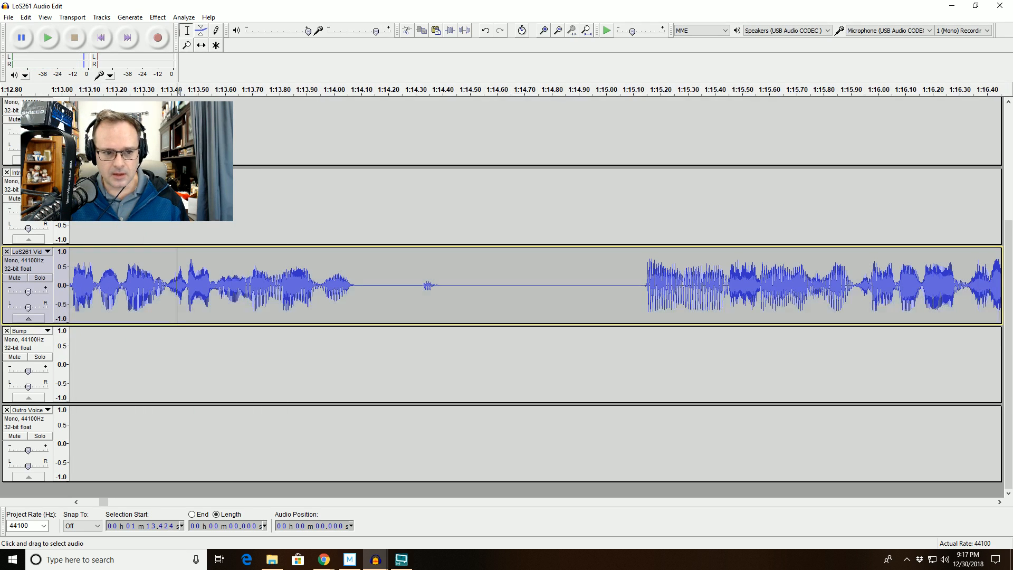
{"action": "left_click_drag", "start_coordinate": [201, 91], "coordinate": [704, 90]}
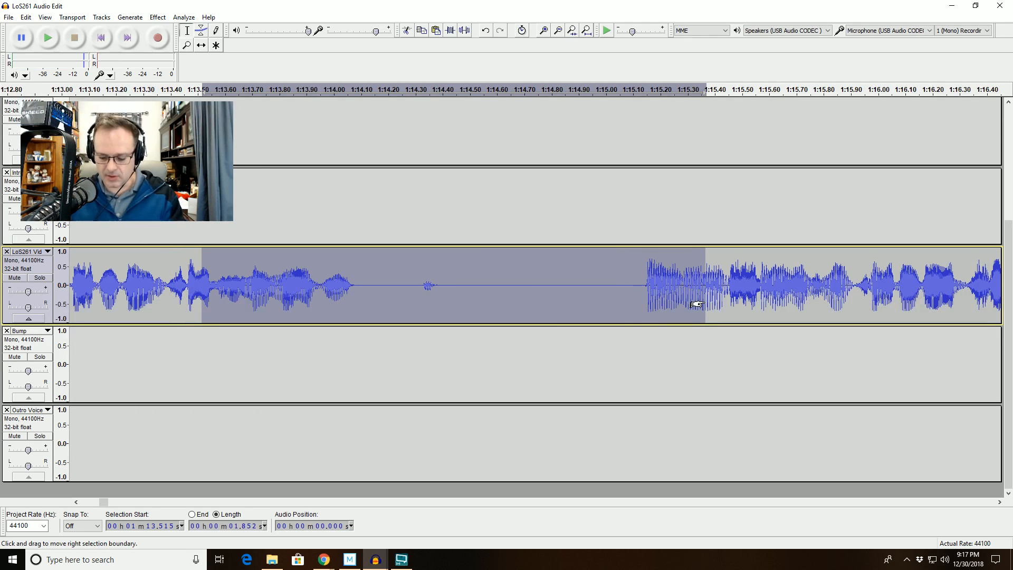
{"action": "key", "text": "Delete"}
Step: Delete a further 0.2 s or so of LoS261 Vid starting at 1:13.430 to tighten the join
{"action": "left_click_drag", "start_coordinate": [151, 90], "coordinate": [280, 90]}
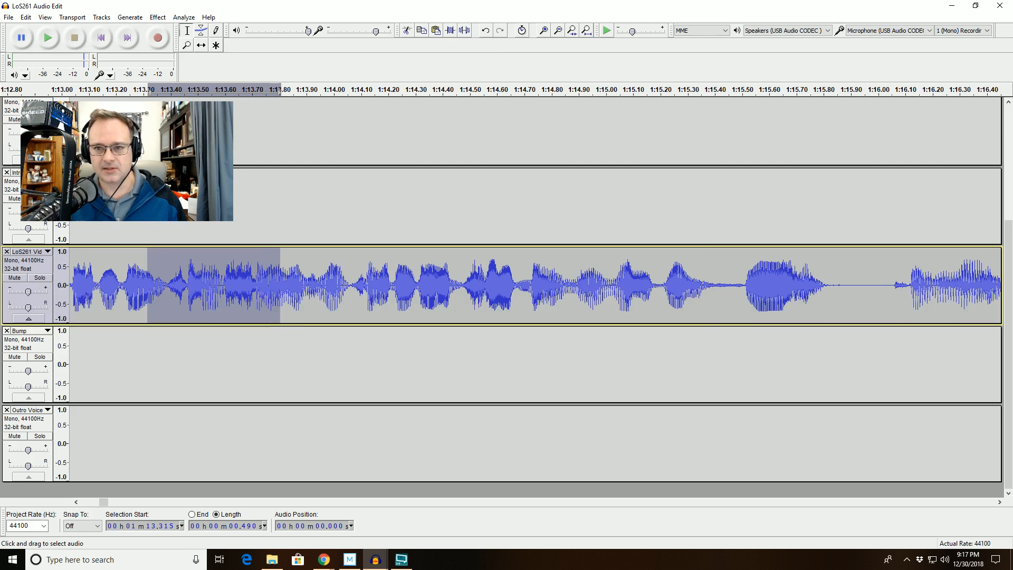
{"action": "left_click", "coordinate": [571, 33]}
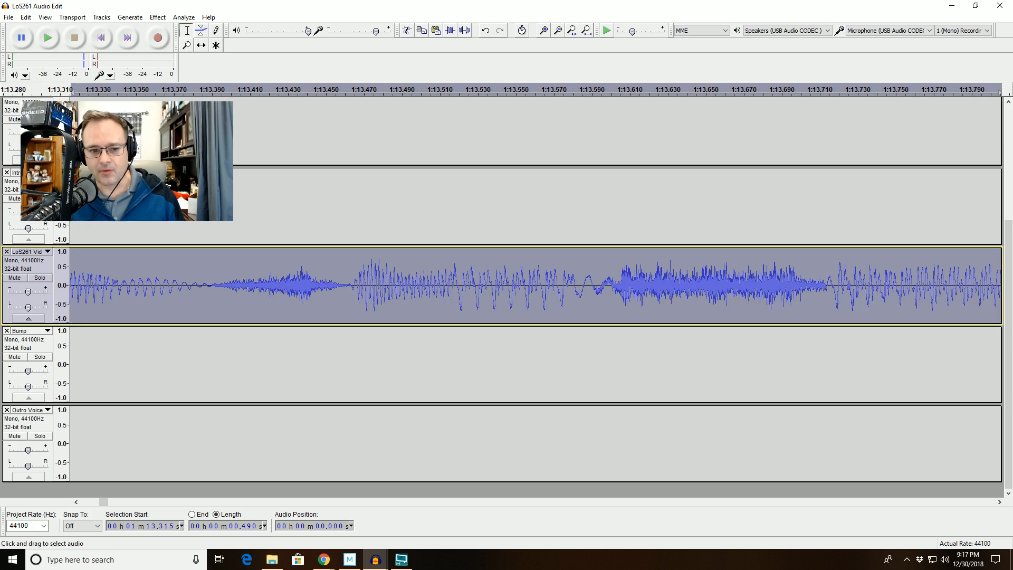
{"action": "left_click_drag", "start_coordinate": [288, 285], "coordinate": [672, 285]}
{"action": "key", "text": "Delete"}
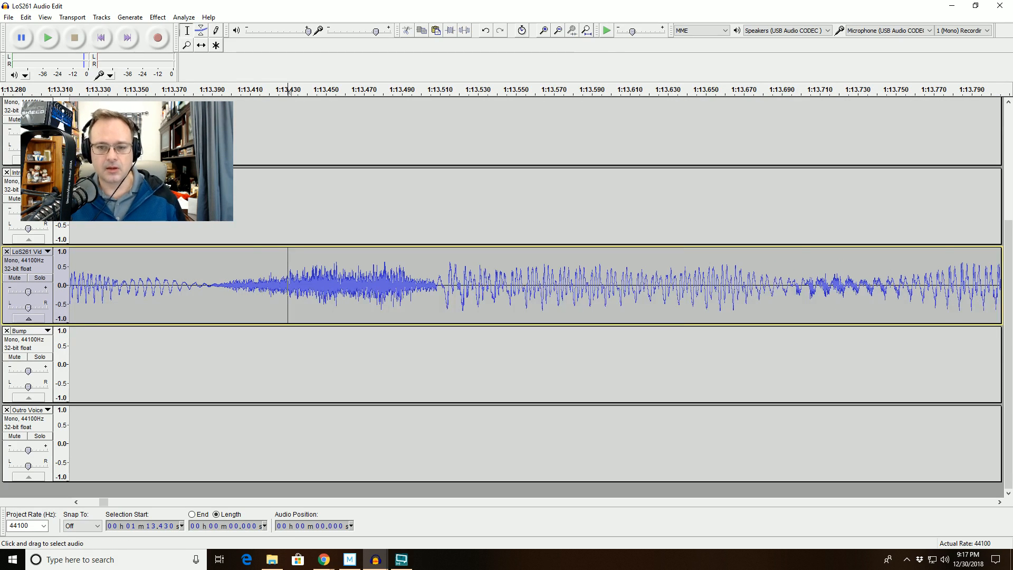
Step: Play back the join around 1:13.4 and undo both deletions in LoS261 Vid
{"action": "left_click", "coordinate": [558, 33]}
{"action": "left_click", "coordinate": [558, 33]}
{"action": "left_click", "coordinate": [558, 32]}
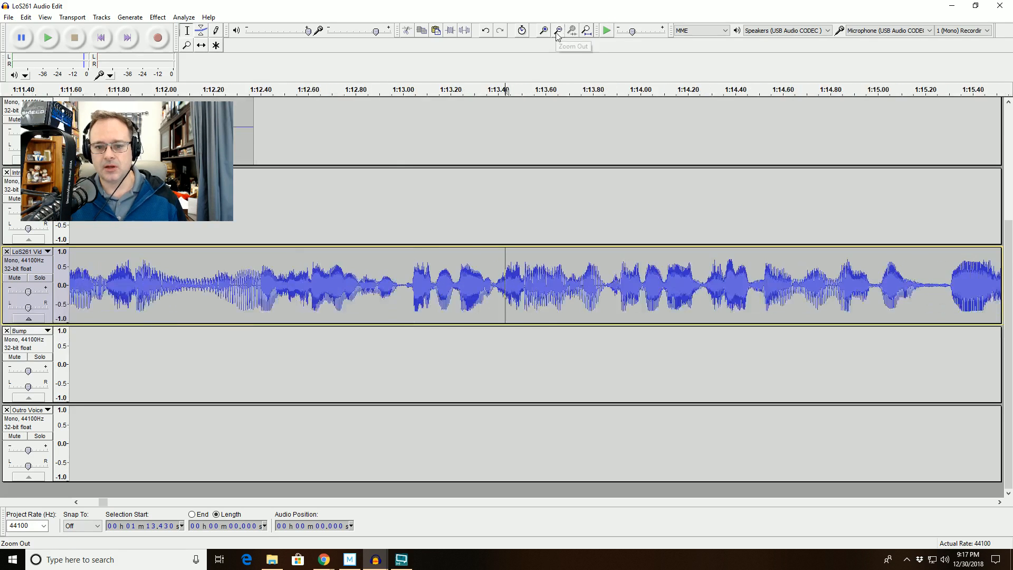
{"action": "left_click", "coordinate": [557, 32]}
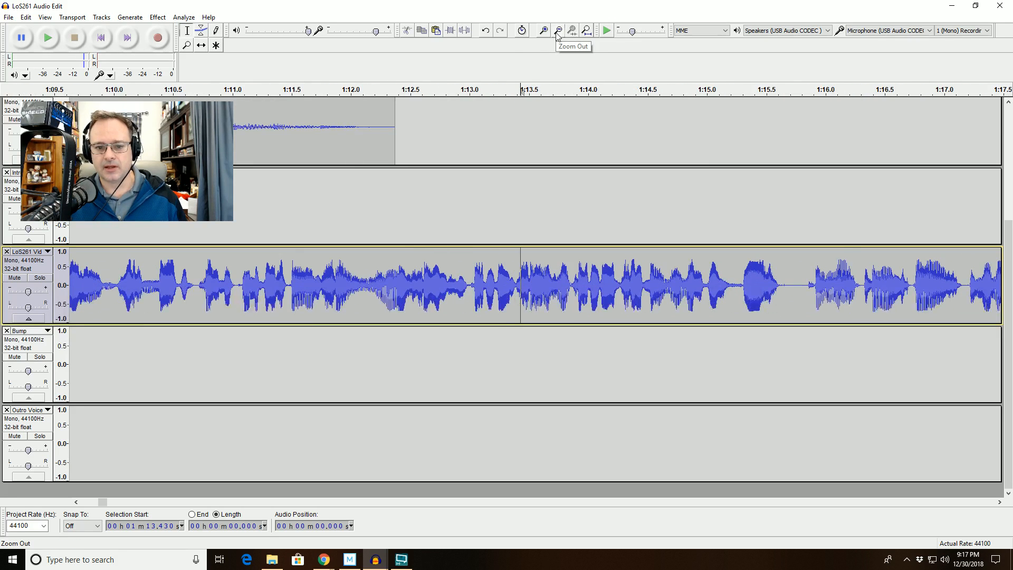
{"action": "left_click", "coordinate": [164, 91]}
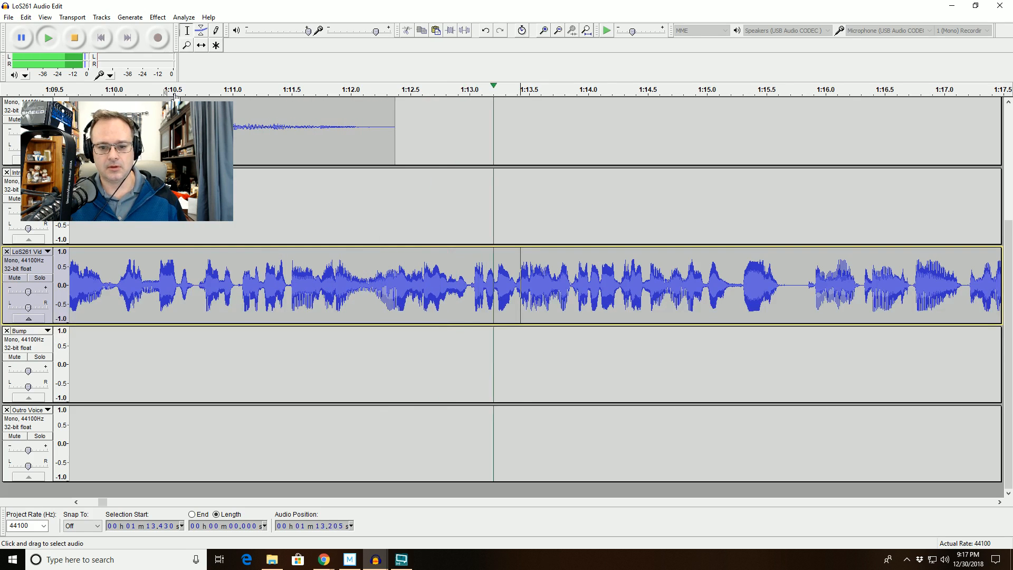
{"action": "key", "text": "space"}
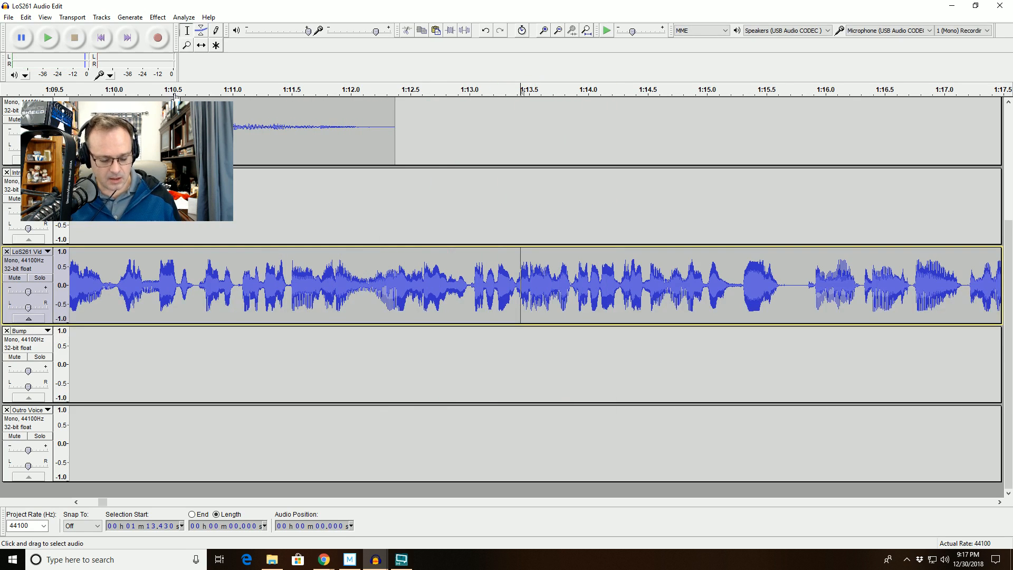
{"action": "key", "text": "ctrl+z"}
Step: Audition the passage from 1:11.5 in LoS261 Vid and delete about 2.6 s of the repeated speech starting at 1:12.725
{"action": "left_click_drag", "start_coordinate": [293, 285], "coordinate": [792, 284]}
{"action": "key", "text": "space"}
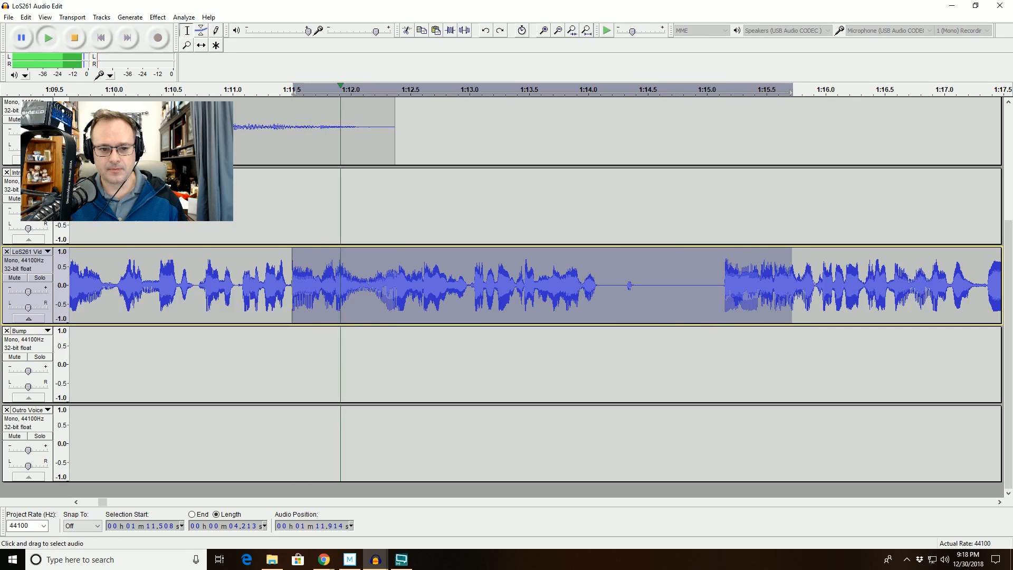
{"action": "left_click", "coordinate": [401, 285]}
{"action": "left_click_drag", "start_coordinate": [401, 285], "coordinate": [778, 305]}
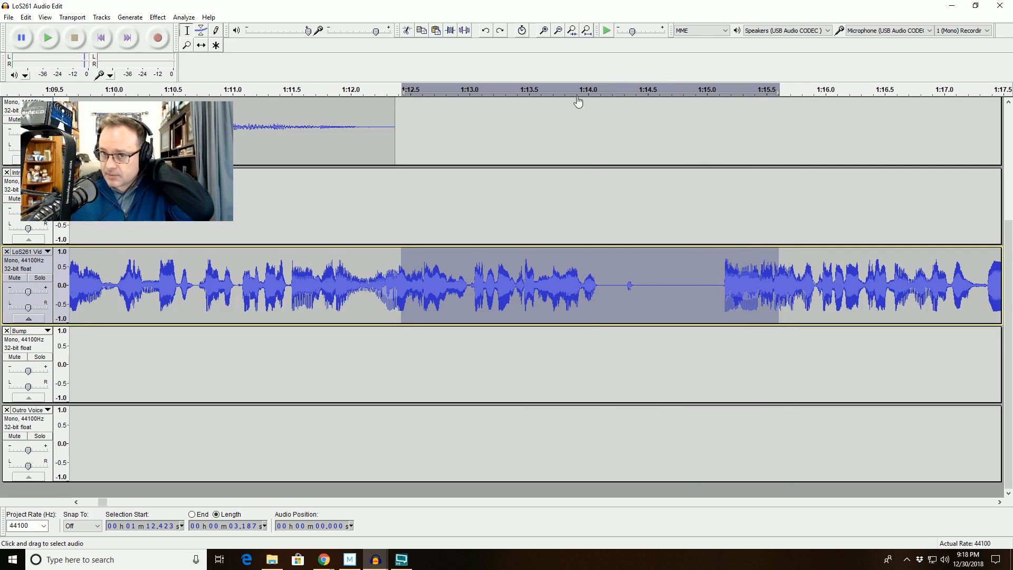
{"action": "left_click_drag", "start_coordinate": [437, 288], "coordinate": [742, 288]}
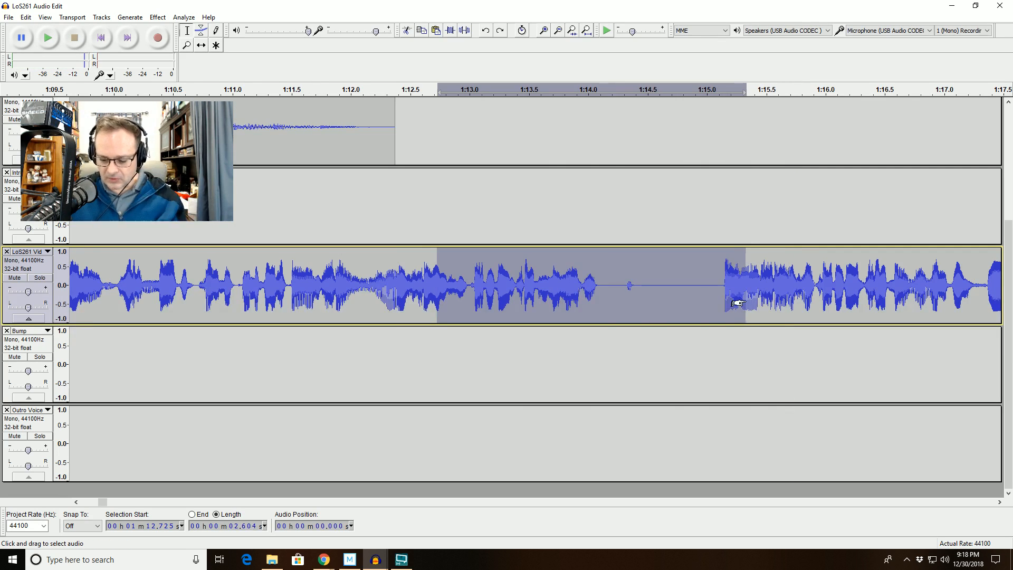
{"action": "key", "text": "Delete"}
Step: Trim the remaining overlap at the join by deleting about 0.33 s of LoS261 Vid starting at 1:12.539
{"action": "left_click_drag", "start_coordinate": [389, 288], "coordinate": [510, 288]}
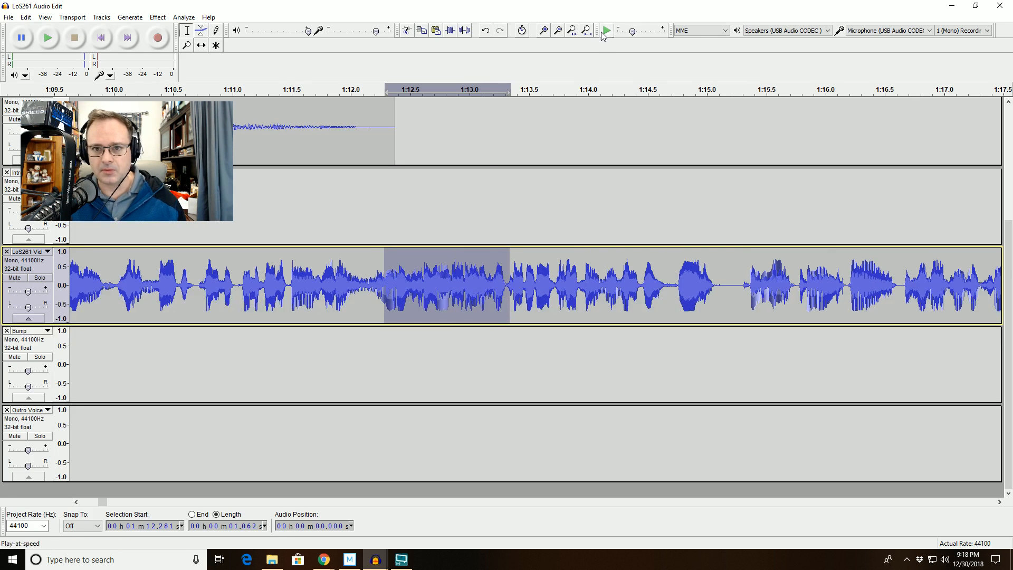
{"action": "left_click", "coordinate": [570, 31]}
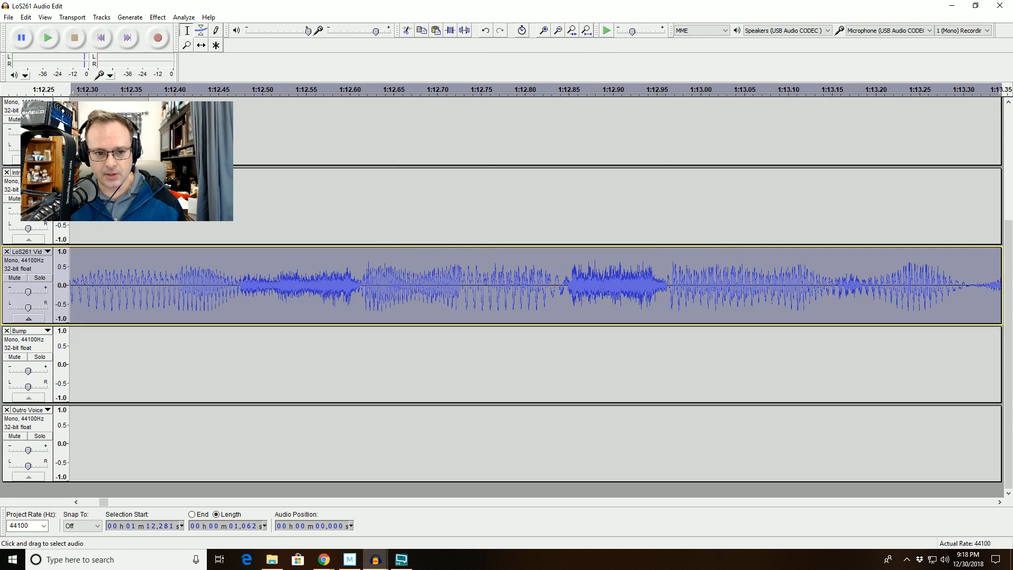
{"action": "left_click_drag", "start_coordinate": [296, 285], "coordinate": [586, 285]}
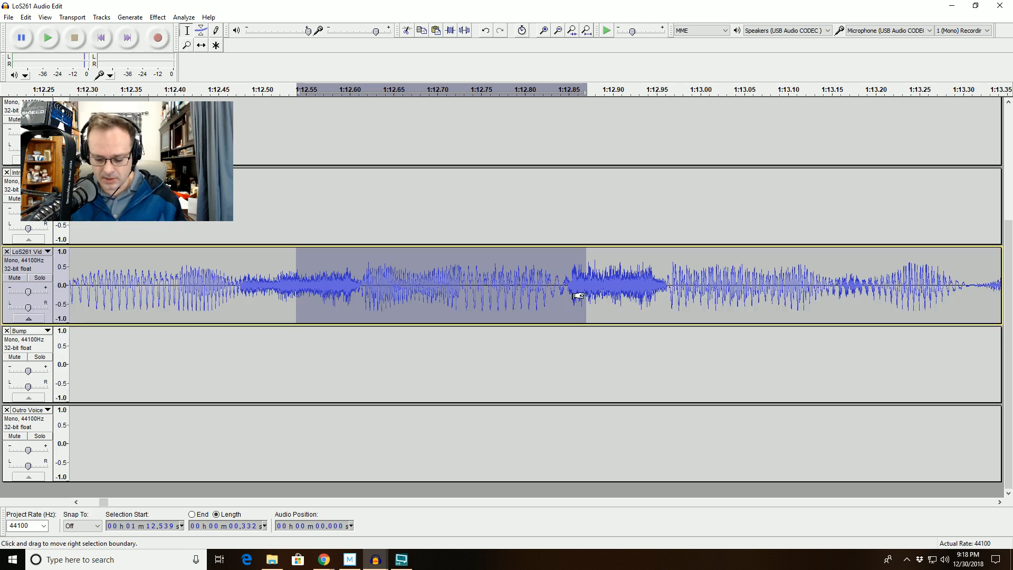
{"action": "key", "text": "Delete"}
Step: Play LoS261 Vid from shortly before the new join to check the edit and listen for further mistakes
{"action": "left_click", "coordinate": [559, 31]}
{"action": "left_click", "coordinate": [558, 31]}
{"action": "left_click", "coordinate": [558, 31]}
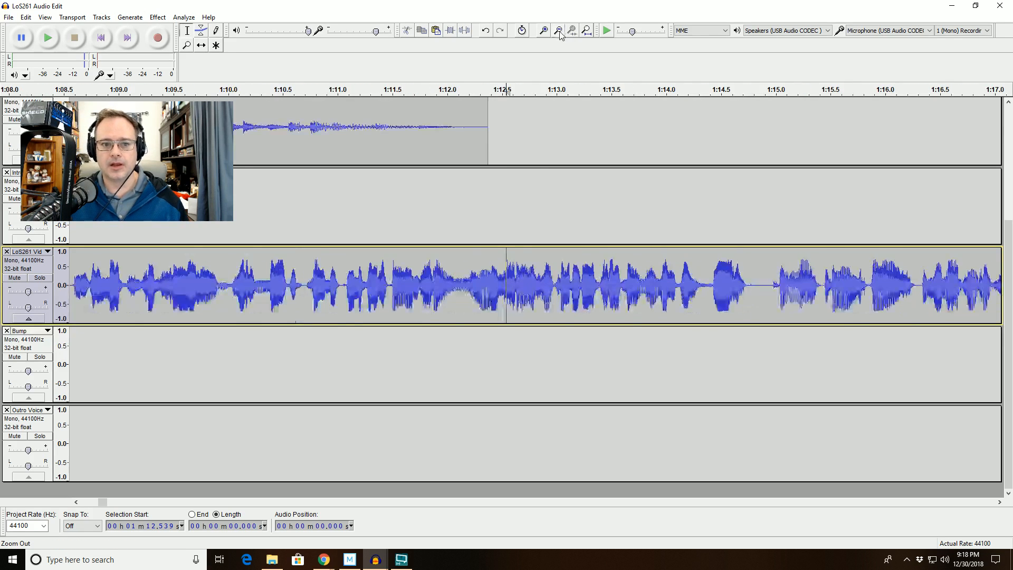
{"action": "left_click", "coordinate": [253, 89]}
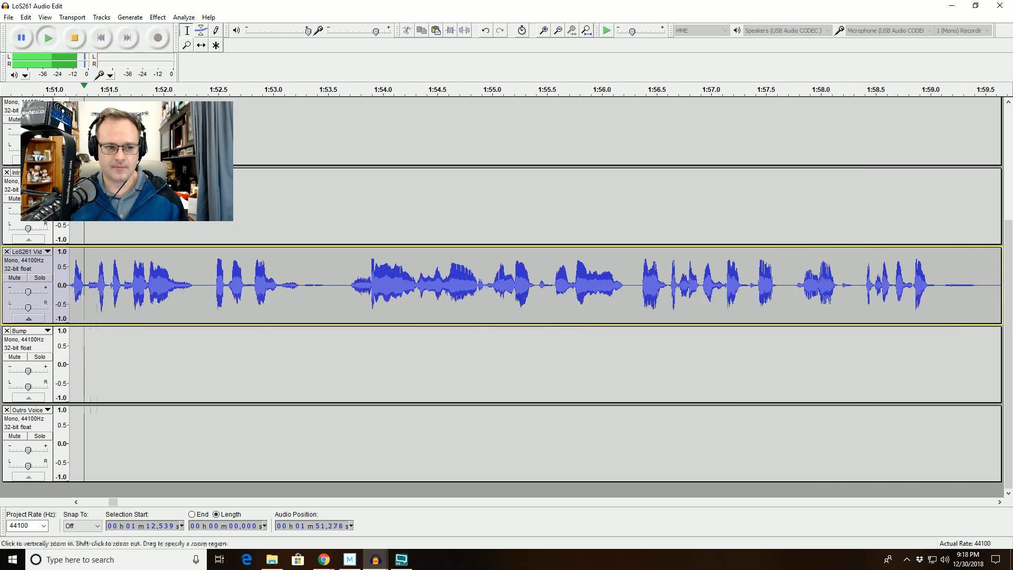
Step: Remove the 0.154 s noise at 1:50.374 in LoS261 Vid and resume playback from just before it
{"action": "left_click_drag", "start_coordinate": [160, 305], "coordinate": [6, 296]}
{"action": "left_click_drag", "start_coordinate": [255, 296], "coordinate": [239, 295]}
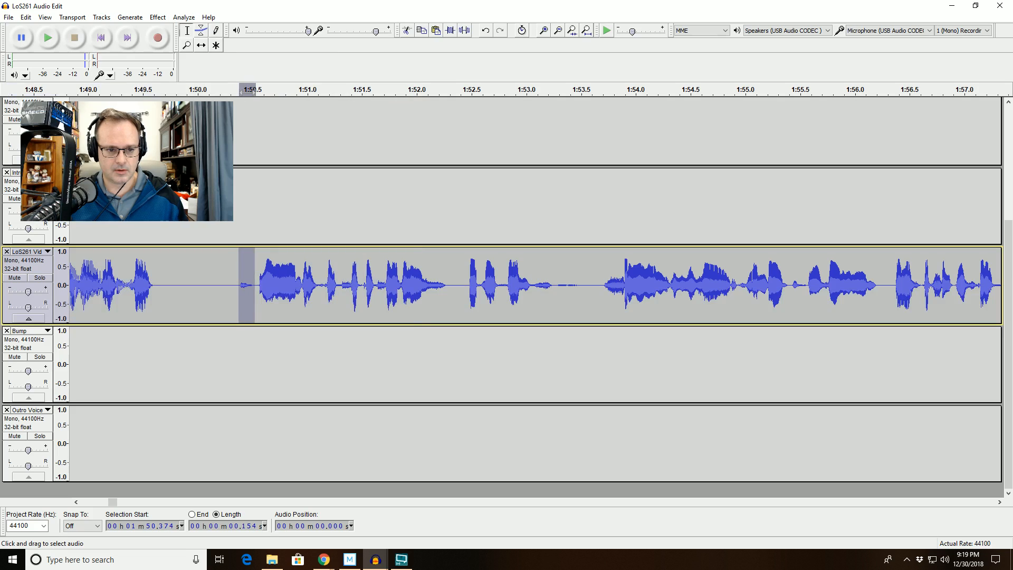
{"action": "key", "text": "Delete"}
{"action": "key", "text": "space"}
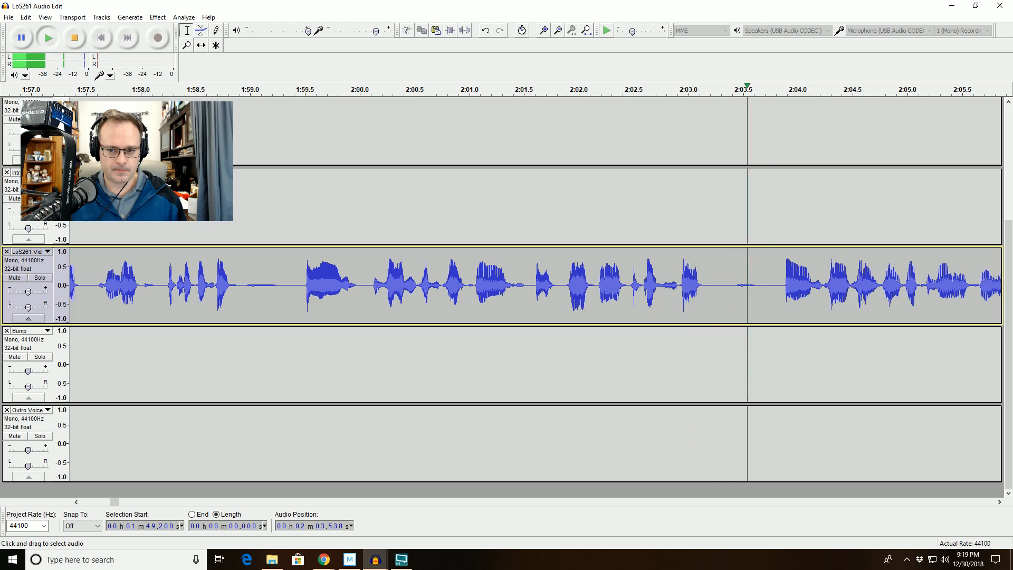
Step: Silence the 0.207 s noise at 2:03.426 in LoS261 Vid and resume playback from just before it
{"action": "left_click_drag", "start_coordinate": [735, 285], "coordinate": [758, 285]}
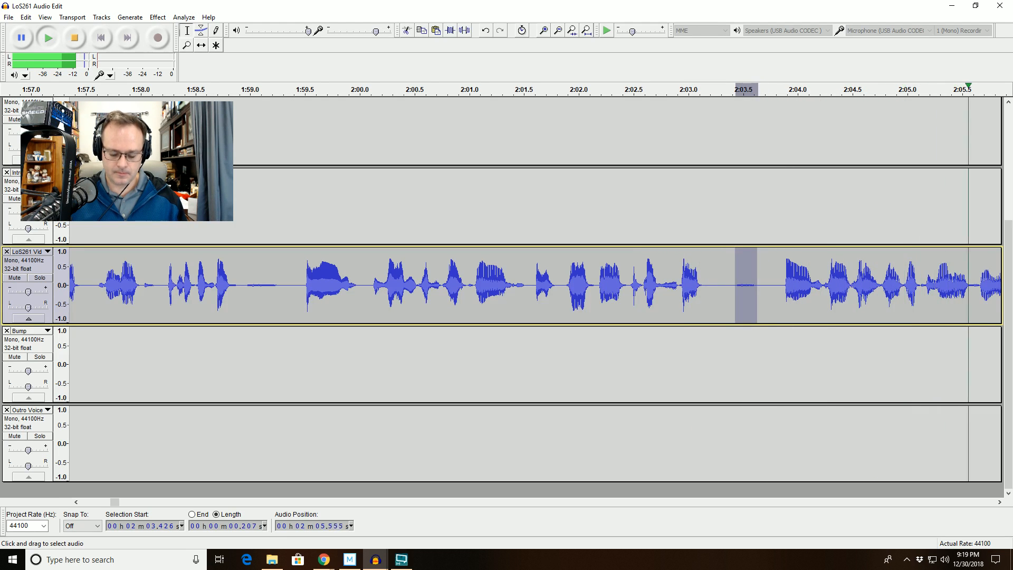
{"action": "key", "text": "space"}
{"action": "key", "text": "ctrl+l"}
{"action": "left_click", "coordinate": [653, 285]}
{"action": "key", "text": "space"}
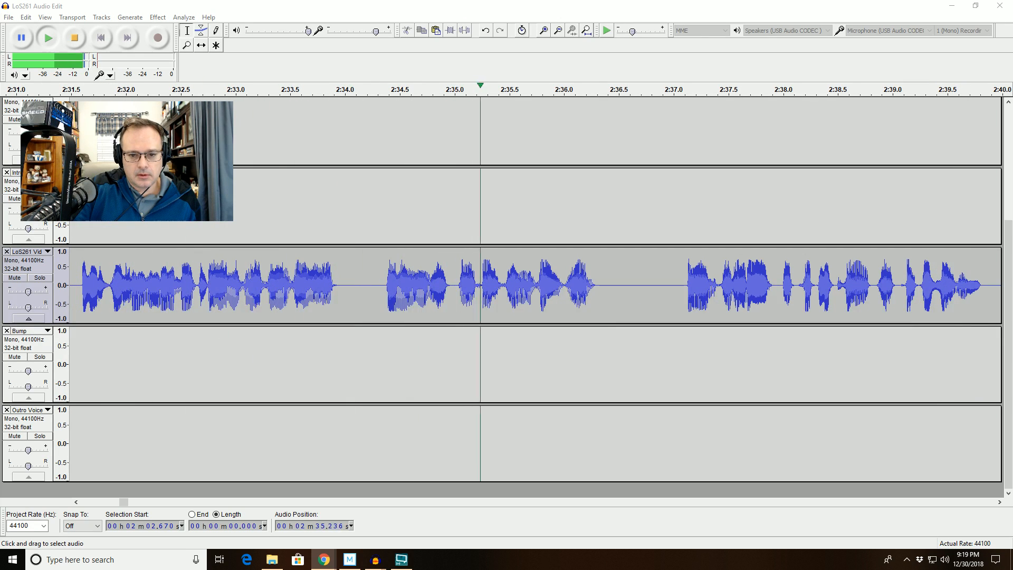
Step: Audition the 0.674 s section of LoS261 Vid starting at 2:34.845 in close-up to locate the unwanted sound
{"action": "left_click_drag", "start_coordinate": [438, 285], "coordinate": [511, 285]}
{"action": "key", "text": "space"}
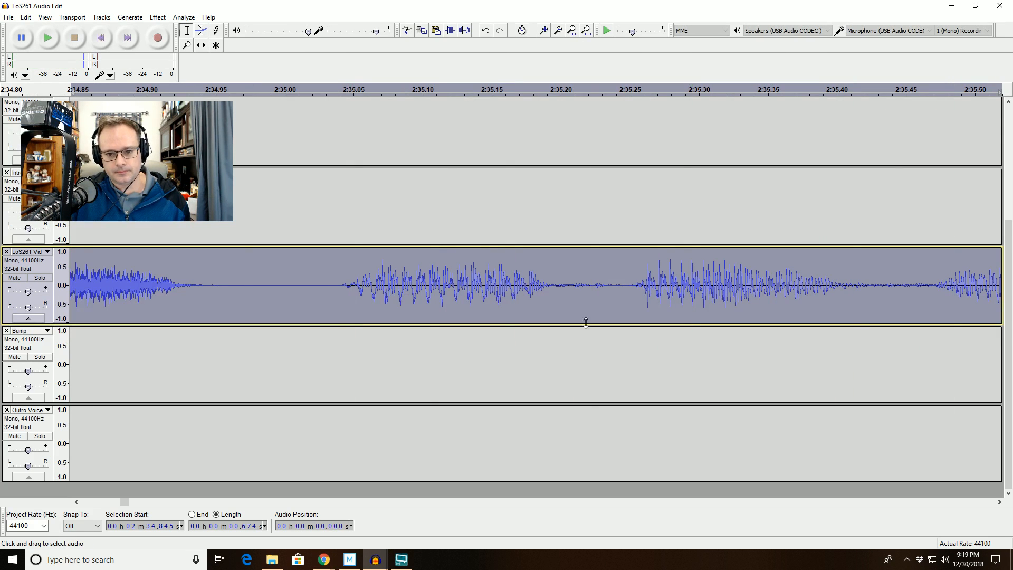
{"action": "left_click", "coordinate": [570, 288]}
{"action": "key", "text": "space"}
{"action": "key", "text": "space"}
{"action": "key", "text": "space"}
{"action": "key", "text": "space"}
Step: Audition the short sound near 2:35.04 in LoS261 Vid and delete 0.170 s starting at 2:35.025
{"action": "left_click_drag", "start_coordinate": [114, 285], "coordinate": [214, 287]}
{"action": "key", "text": "space"}
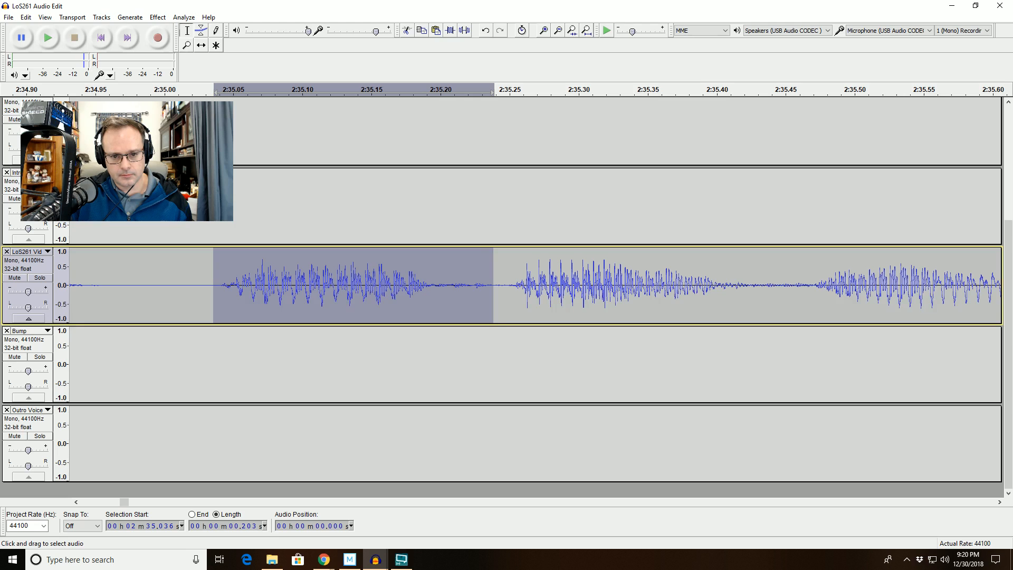
{"action": "left_click_drag", "start_coordinate": [433, 285], "coordinate": [199, 285]}
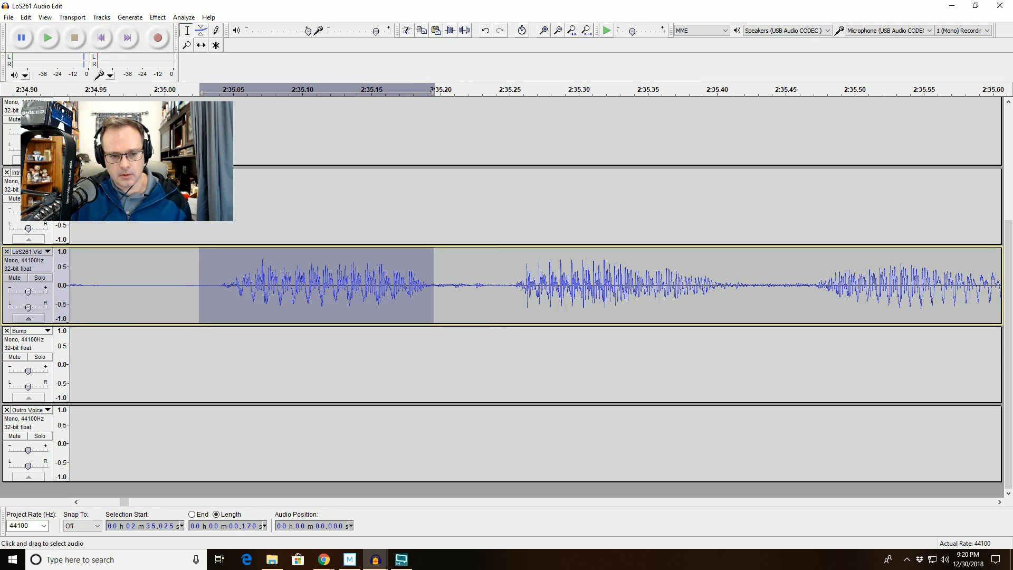
{"action": "key", "text": "Delete"}
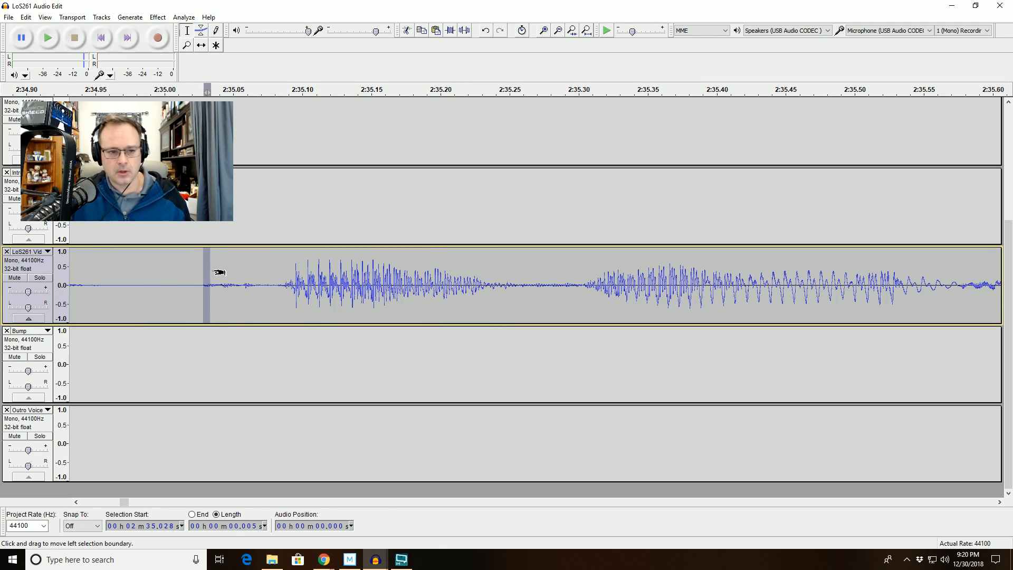
Step: Play LoS261 Vid from about 2:33.9 to check the section around the 2:35.03 cut
{"action": "left_click", "coordinate": [559, 30]}
{"action": "left_click", "coordinate": [558, 30]}
{"action": "left_click", "coordinate": [558, 30]}
{"action": "left_click", "coordinate": [300, 90]}
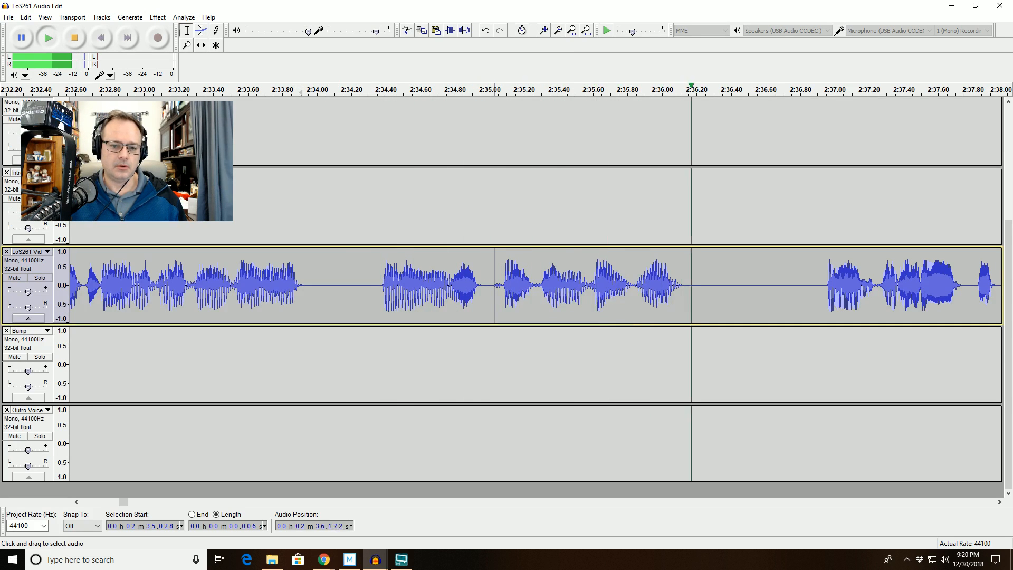
{"action": "key", "text": "space"}
Step: Delete the remaining faint noise, about 0.05 s starting at 2:35.027, in LoS261 Vid and replay from before the cut
{"action": "left_click", "coordinate": [544, 30]}
{"action": "left_click", "coordinate": [544, 30]}
{"action": "left_click", "coordinate": [544, 30]}
{"action": "left_click", "coordinate": [544, 31]}
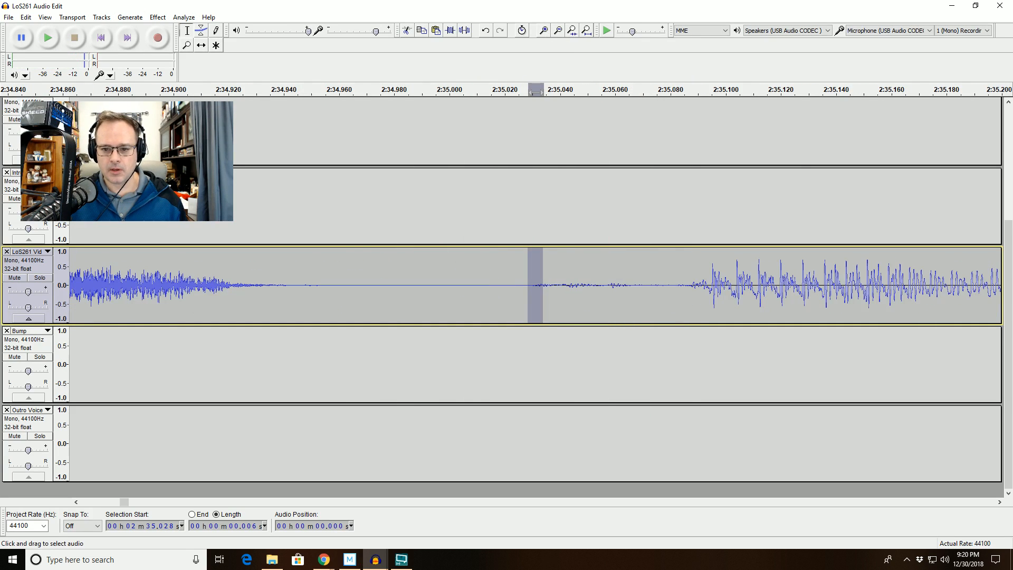
{"action": "left_click_drag", "start_coordinate": [526, 285], "coordinate": [669, 285]}
{"action": "key", "text": "Delete"}
{"action": "left_click", "coordinate": [104, 90]}
{"action": "key", "text": "space"}
{"action": "left_click", "coordinate": [559, 31]}
{"action": "left_click", "coordinate": [238, 90]}
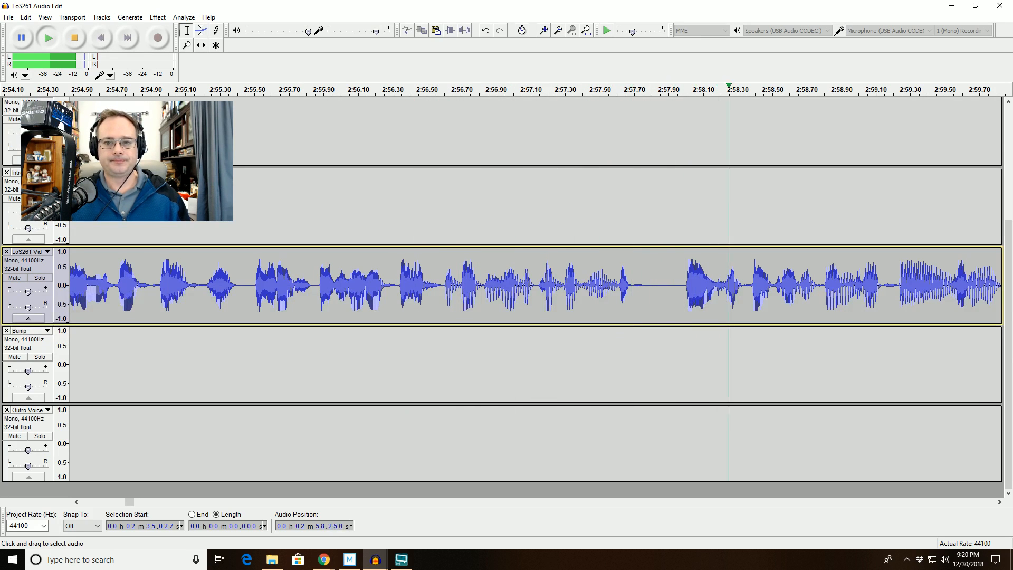
Step: Check the playback position against the wider LoS261 Vid waveform and return to a close-up of a few seconds
{"action": "left_click", "coordinate": [561, 34]}
{"action": "left_click", "coordinate": [562, 34]}
{"action": "left_click", "coordinate": [561, 34]}
{"action": "left_click", "coordinate": [558, 31]}
{"action": "left_click", "coordinate": [557, 30]}
{"action": "left_click", "coordinate": [557, 30]}
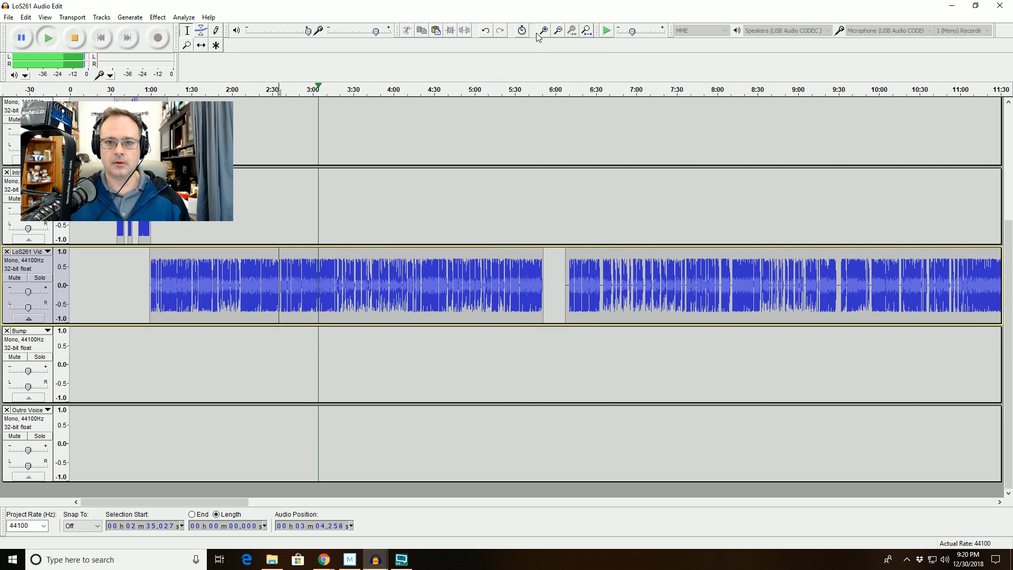
{"action": "left_click", "coordinate": [540, 34]}
{"action": "left_click", "coordinate": [540, 34]}
{"action": "left_click", "coordinate": [540, 33]}
{"action": "left_click", "coordinate": [540, 34]}
{"action": "left_click", "coordinate": [540, 34]}
{"action": "left_click", "coordinate": [540, 34]}
{"action": "left_click", "coordinate": [540, 34]}
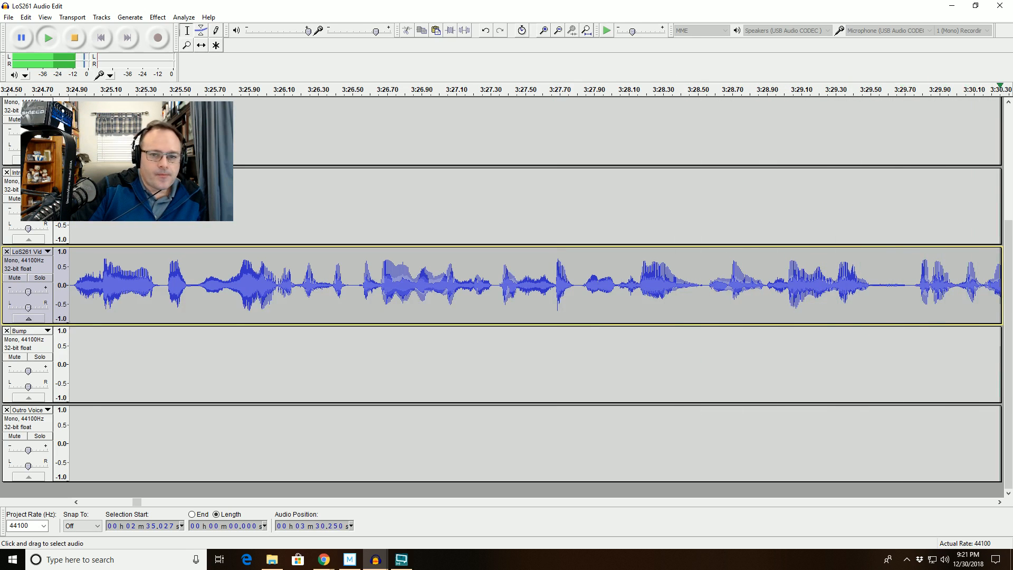
Step: Delete the short noise starting at 3:31.065 in LoS261 Vid and resume playback from 3:30.075
{"action": "left_click", "coordinate": [559, 33]}
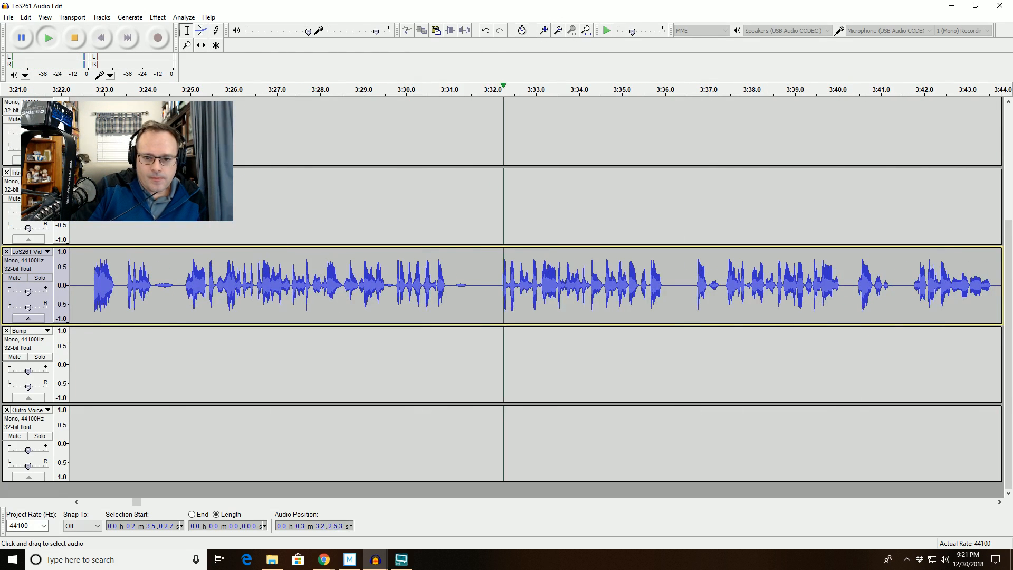
{"action": "left_click_drag", "start_coordinate": [453, 296], "coordinate": [471, 295]}
{"action": "key", "text": "space"}
{"action": "key", "text": "Delete"}
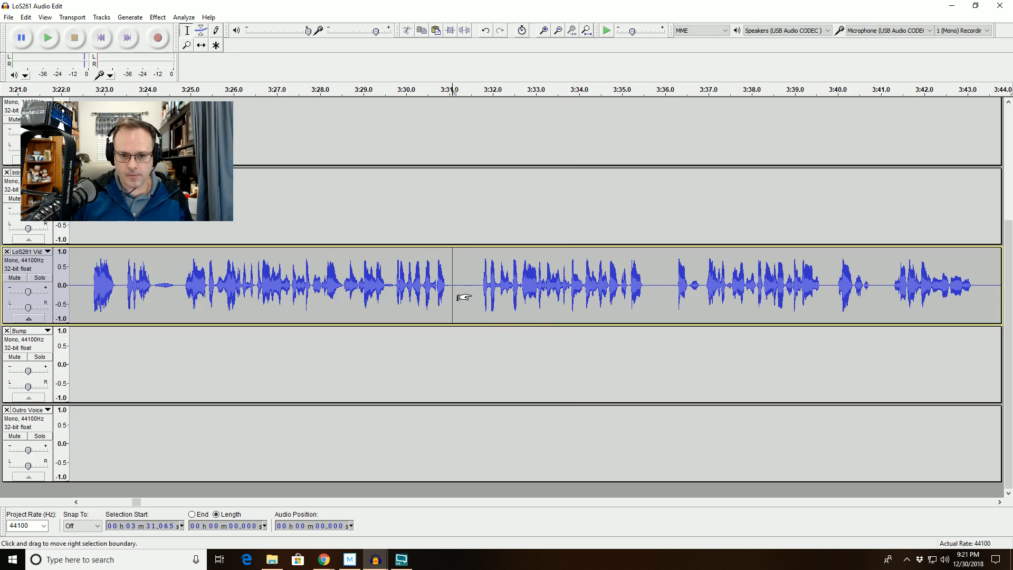
{"action": "left_click", "coordinate": [411, 294]}
{"action": "key", "text": "space"}
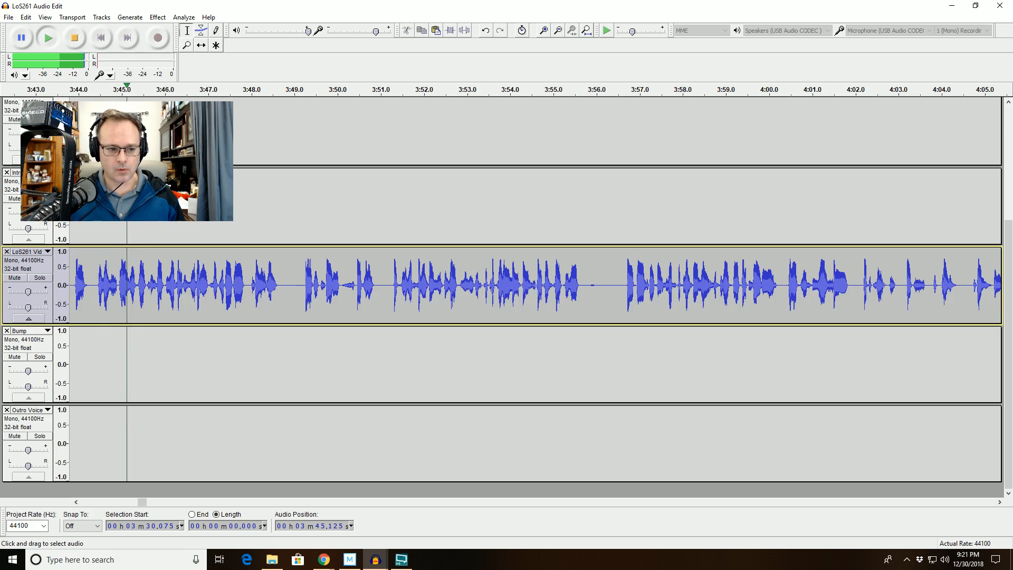
Step: Audition the 1.466 s section of LoS261 Vid starting at 3:43.762 in close-up
{"action": "left_click_drag", "start_coordinate": [148, 288], "coordinate": [66, 288]}
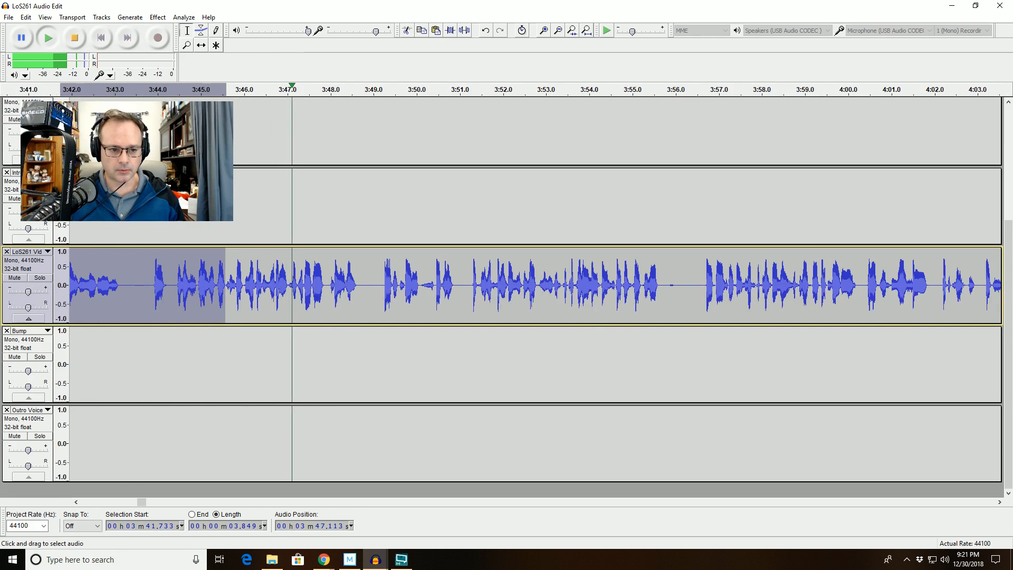
{"action": "key", "text": "space"}
{"action": "left_click_drag", "start_coordinate": [148, 288], "coordinate": [210, 287]}
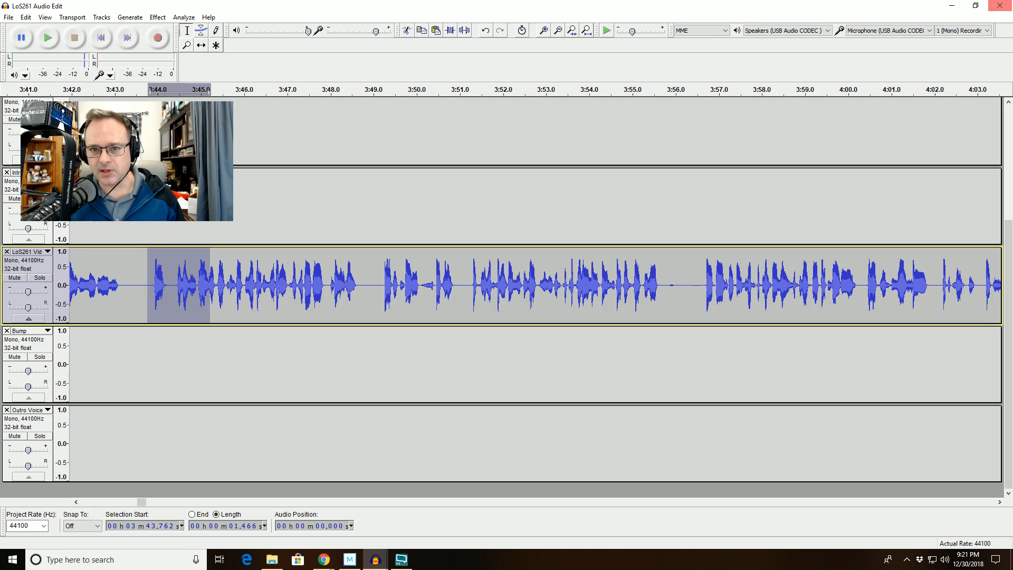
{"action": "left_click", "coordinate": [572, 30]}
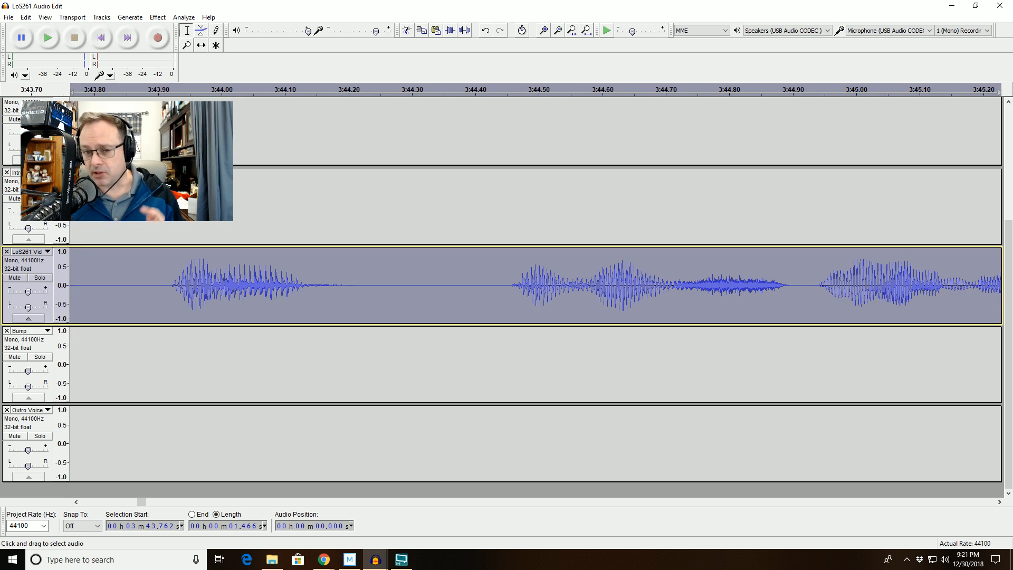
{"action": "key", "text": "space"}
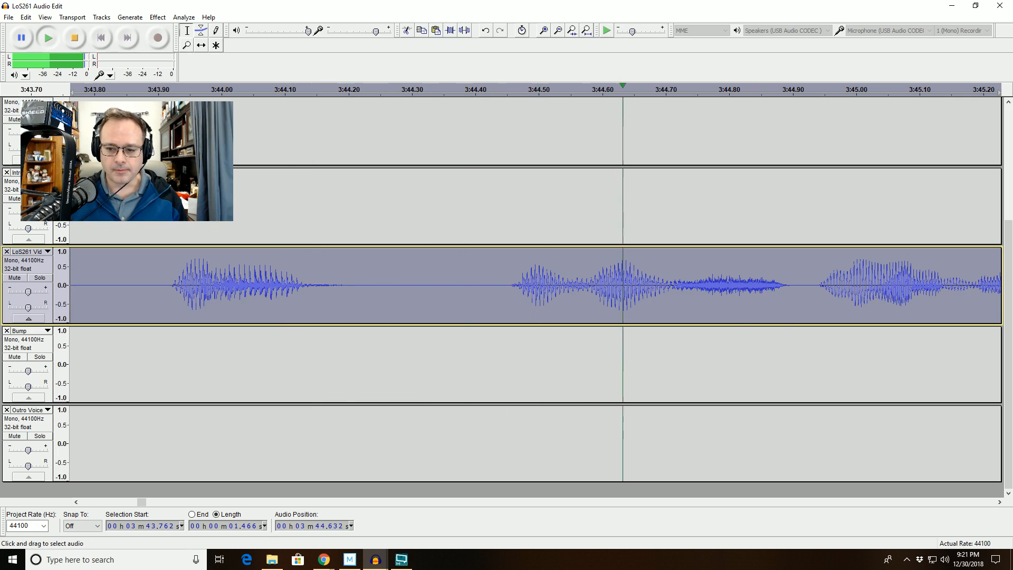
Step: Delete about 1 s of speech starting at 3:43.908 in LoS261 Vid and replay from before the cut
{"action": "left_click_drag", "start_coordinate": [796, 298], "coordinate": [168, 299]}
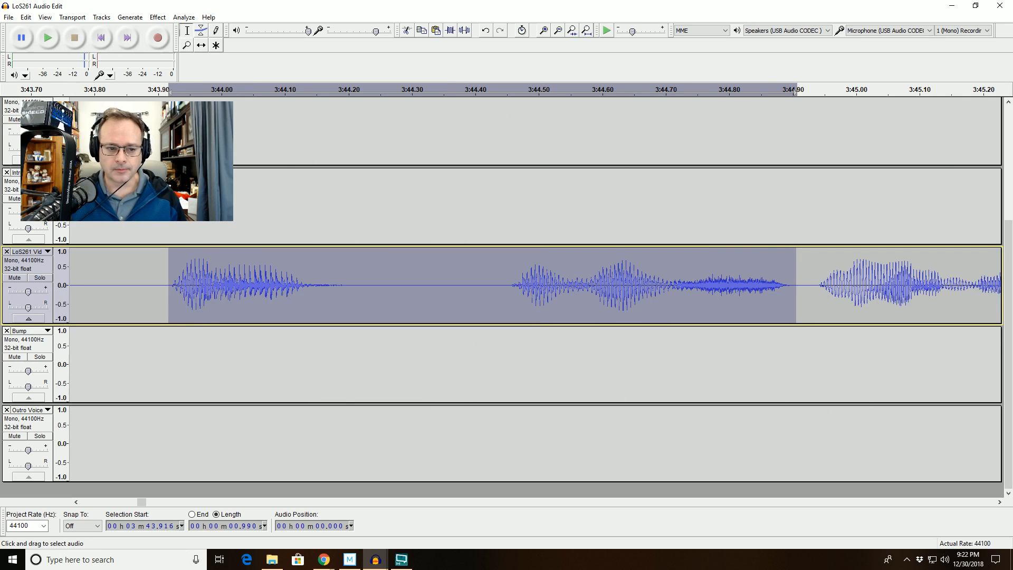
{"action": "key", "text": "Delete"}
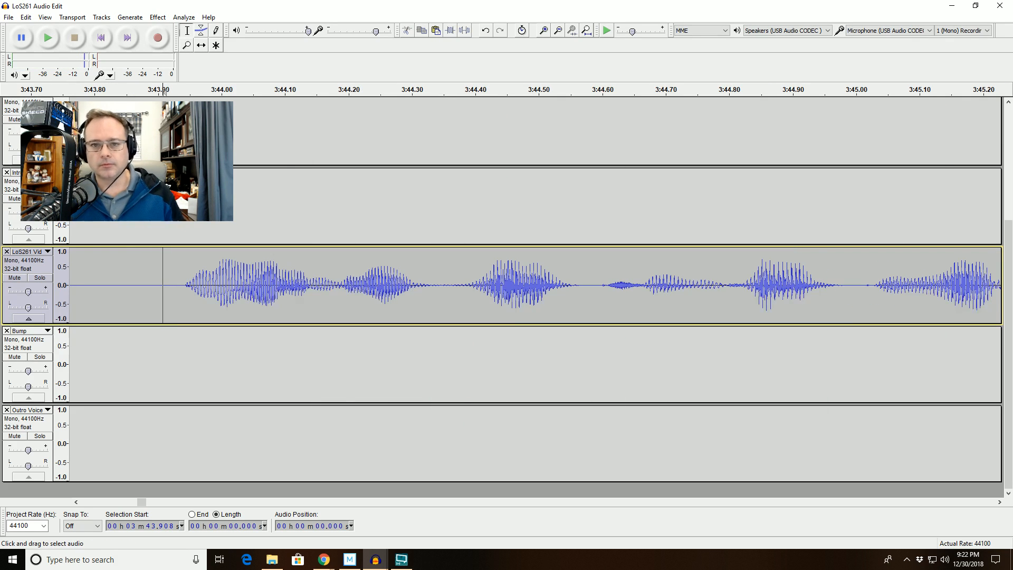
{"action": "left_click", "coordinate": [558, 31]}
{"action": "left_click", "coordinate": [558, 30]}
{"action": "left_click", "coordinate": [558, 30]}
{"action": "left_click", "coordinate": [558, 31]}
{"action": "left_click", "coordinate": [356, 91]}
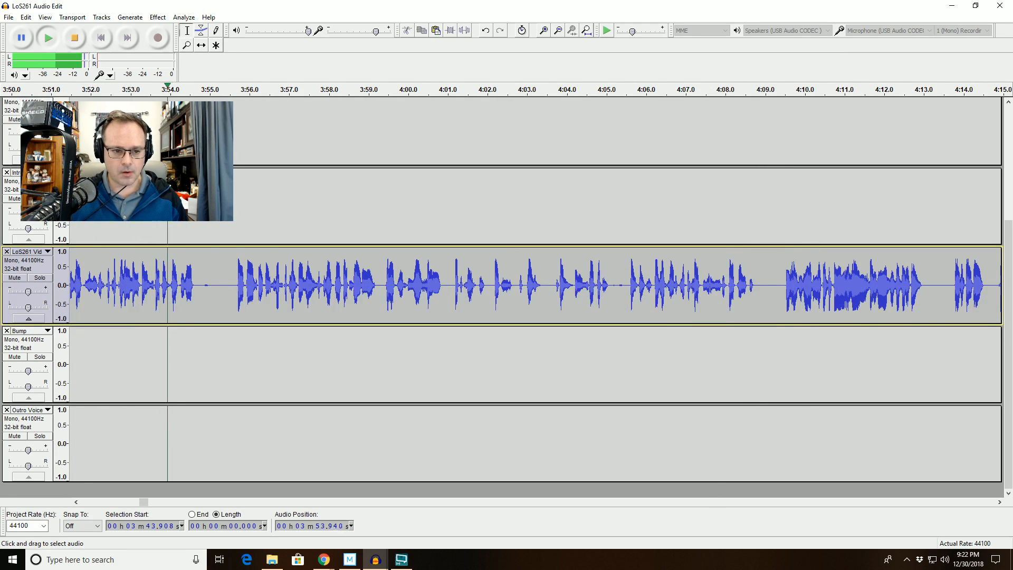
Step: Delete the 0.199 s noise at 3:54.838 in LoS261 Vid and resume playback from 3:53.841
{"action": "left_click_drag", "start_coordinate": [203, 292], "coordinate": [211, 292]}
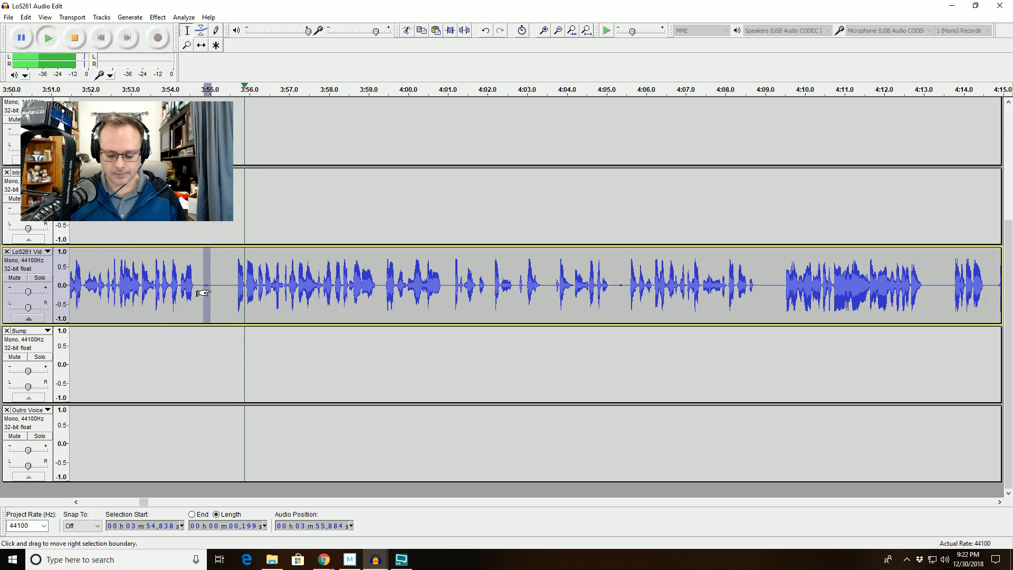
{"action": "key", "text": "space"}
{"action": "key", "text": "Delete"}
{"action": "left_click", "coordinate": [164, 280]}
{"action": "key", "text": "space"}
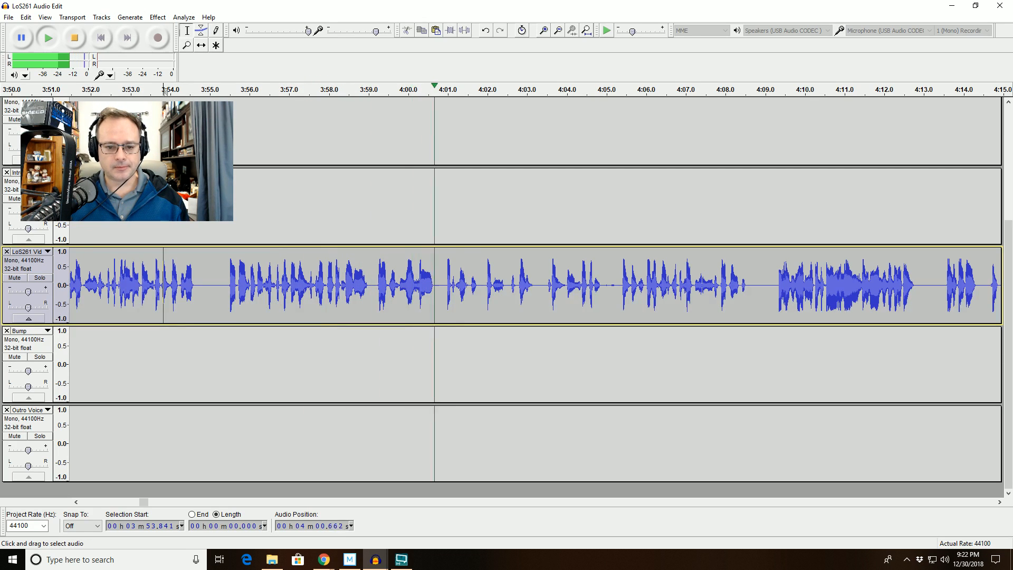
Step: Delete about 0.7 s of speech starting near 4:02.5 in LoS261 Vid and resume playback from 4:00.594
{"action": "left_click", "coordinate": [546, 501]}
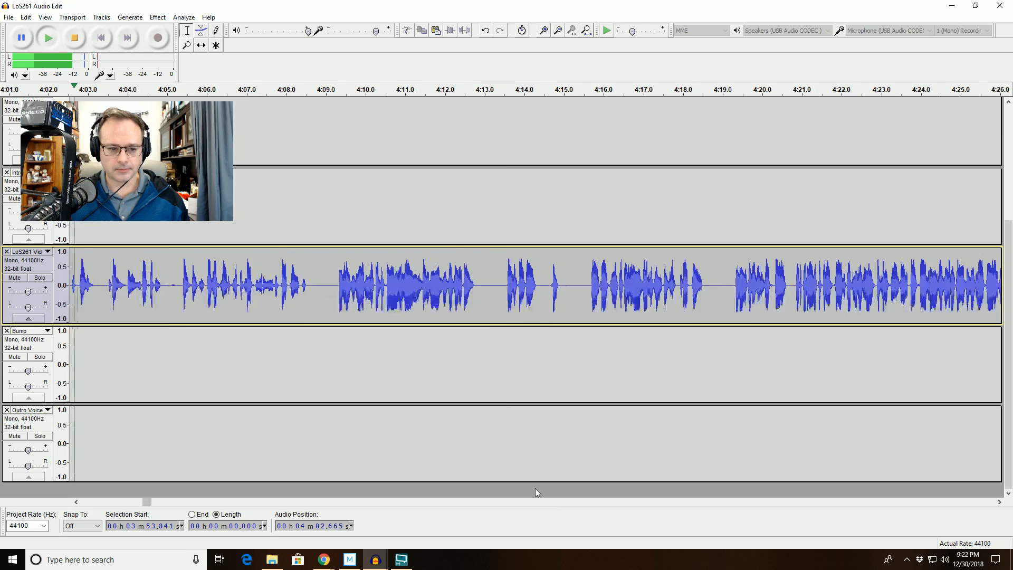
{"action": "left_click_drag", "start_coordinate": [130, 285], "coordinate": [6, 285]}
{"action": "key", "text": "space"}
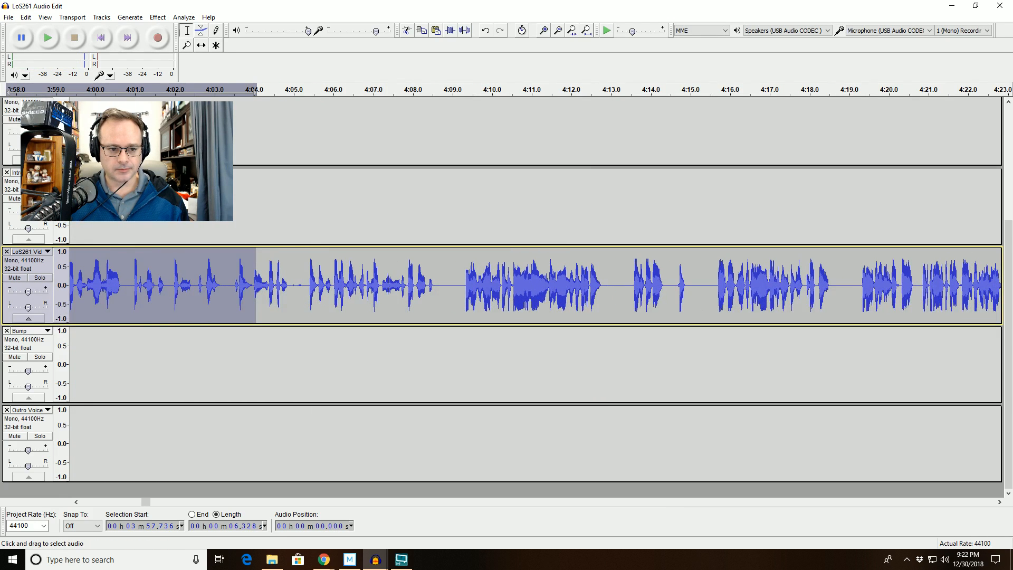
{"action": "left_click_drag", "start_coordinate": [196, 285], "coordinate": [223, 285]}
{"action": "key", "text": "Delete"}
{"action": "left_click", "coordinate": [119, 290]}
{"action": "key", "text": "space"}
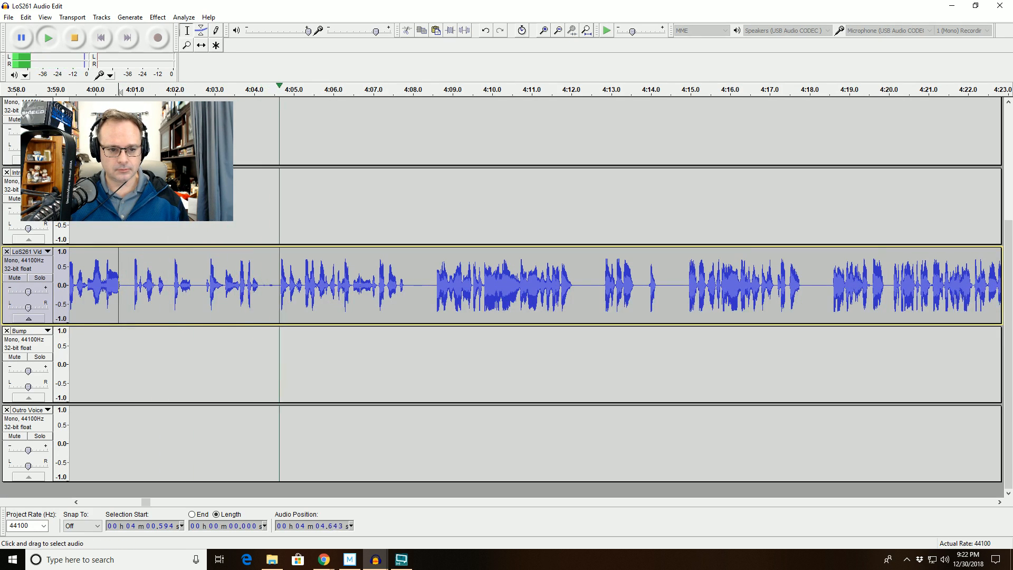
Step: Select the 0.346 s noise at 4:04.170 in LoS261 Vid, then play the track from 4:03.558
{"action": "left_click", "coordinate": [261, 287]}
{"action": "left_click_drag", "start_coordinate": [261, 287], "coordinate": [274, 286]}
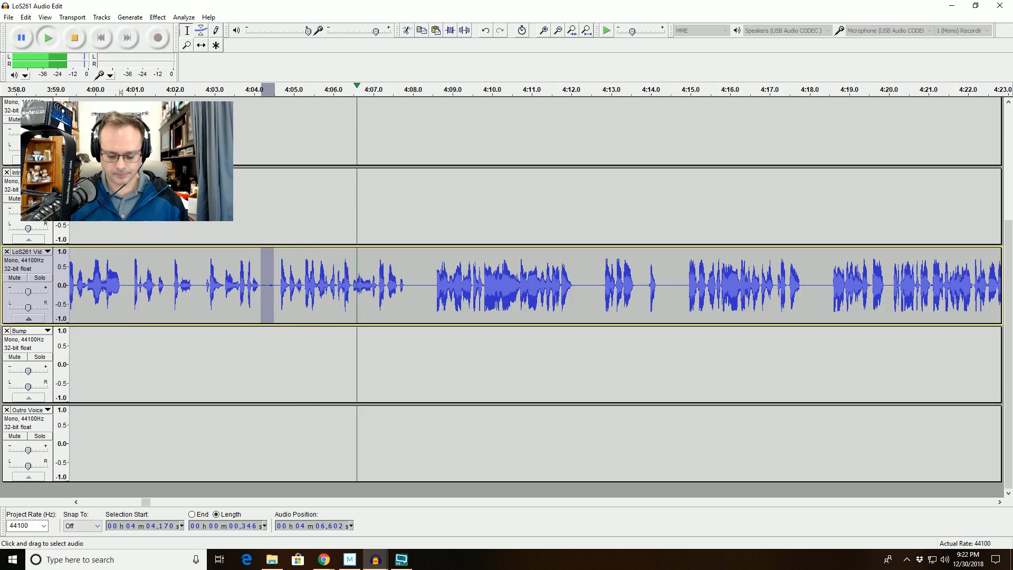
{"action": "key", "text": "space"}
{"action": "left_click", "coordinate": [236, 290]}
{"action": "key", "text": "space"}
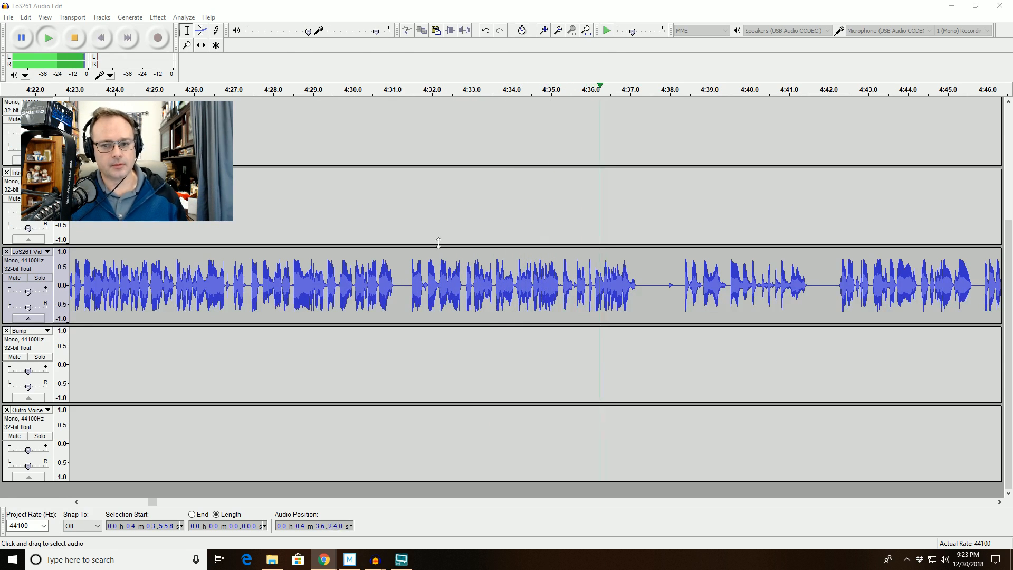
Step: Delete the short noise near 4:38.0 in LoS261 Vid and resume playback from 4:36.735
{"action": "left_click", "coordinate": [544, 31]}
{"action": "left_click_drag", "start_coordinate": [625, 296], "coordinate": [655, 296]}
{"action": "key", "text": "space"}
{"action": "key", "text": "Delete"}
{"action": "left_click", "coordinate": [437, 298]}
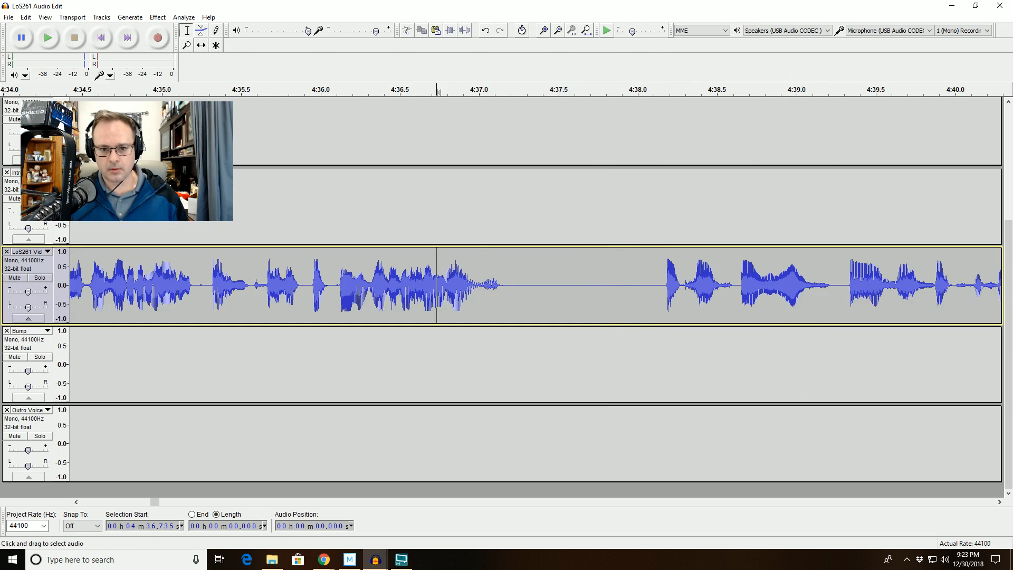
{"action": "key", "text": "space"}
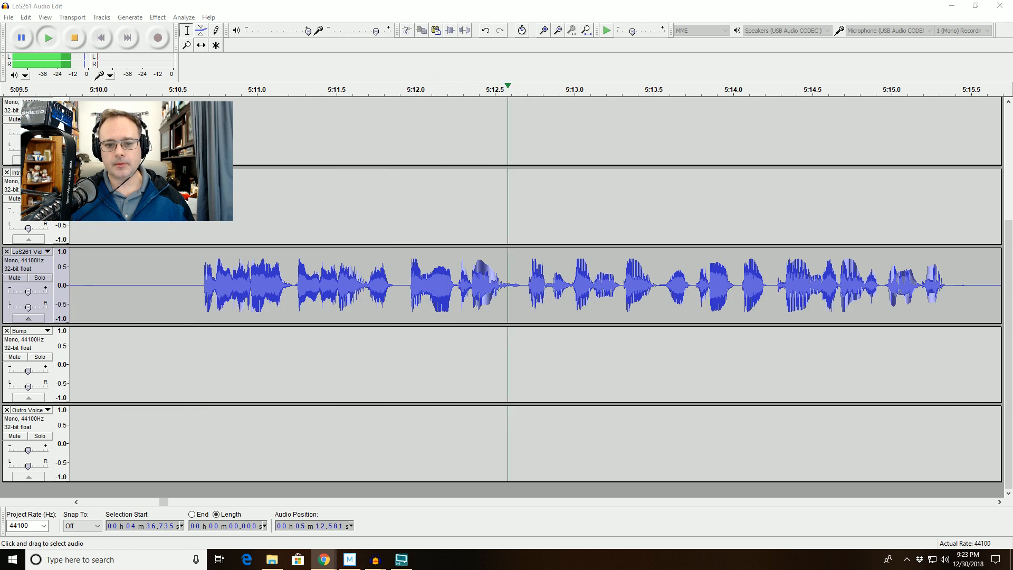
Step: Audition the 1.093 s section of LoS261 Vid starting at 5:12.474 repeatedly in close-up
{"action": "left_click", "coordinate": [490, 286]}
{"action": "left_click_drag", "start_coordinate": [490, 285], "coordinate": [664, 285]}
{"action": "key", "text": "space"}
{"action": "left_click", "coordinate": [577, 34]}
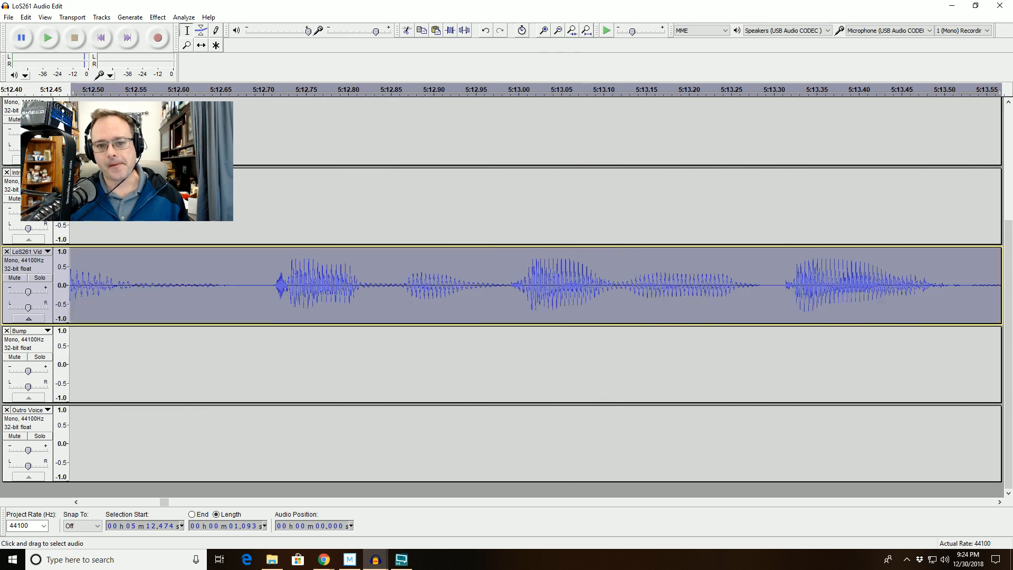
{"action": "key", "text": "space"}
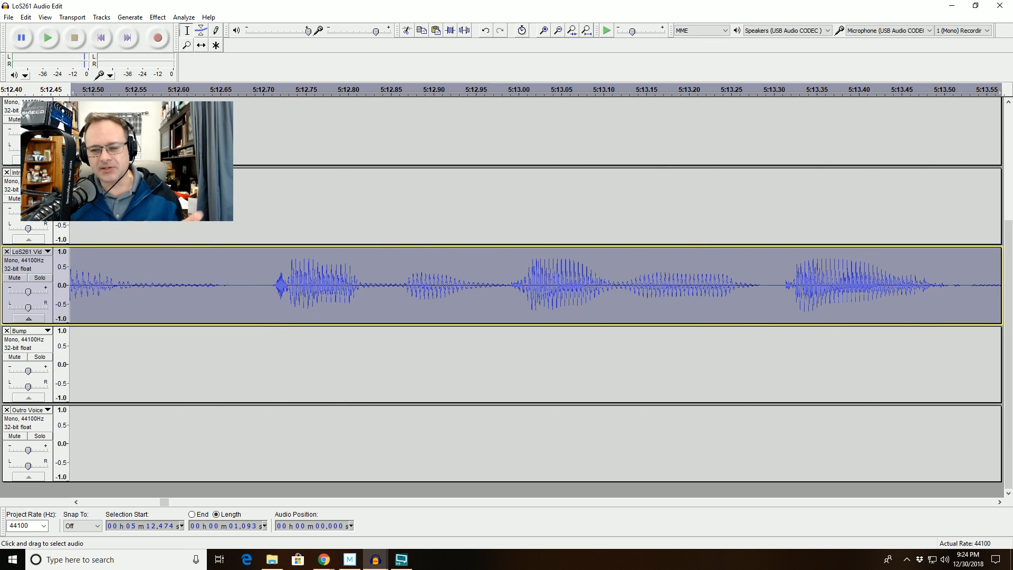
{"action": "key", "text": "space"}
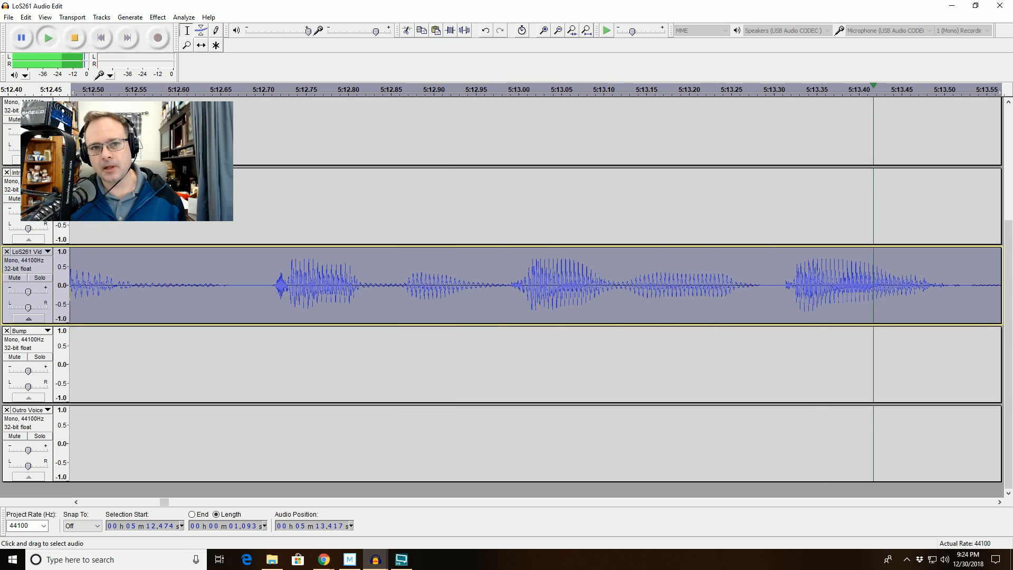
{"action": "key", "text": "space"}
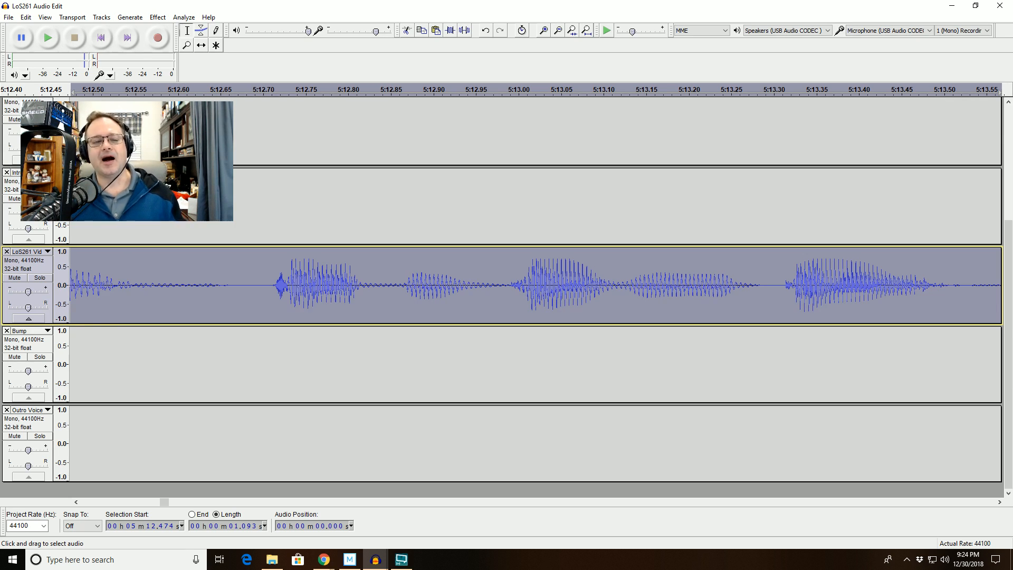
Step: Duplicate the 0.281 s speech fragment at 5:12.710 in LoS261 Vid by pasting a copy at 5:12.709
{"action": "left_click_drag", "start_coordinate": [272, 285], "coordinate": [502, 285]}
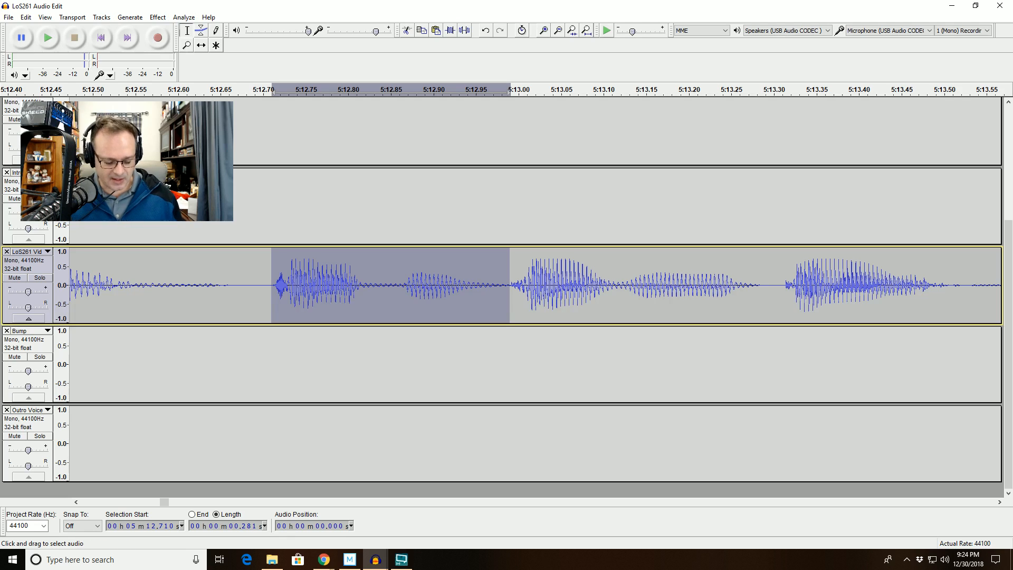
{"action": "left_click", "coordinate": [262, 90]}
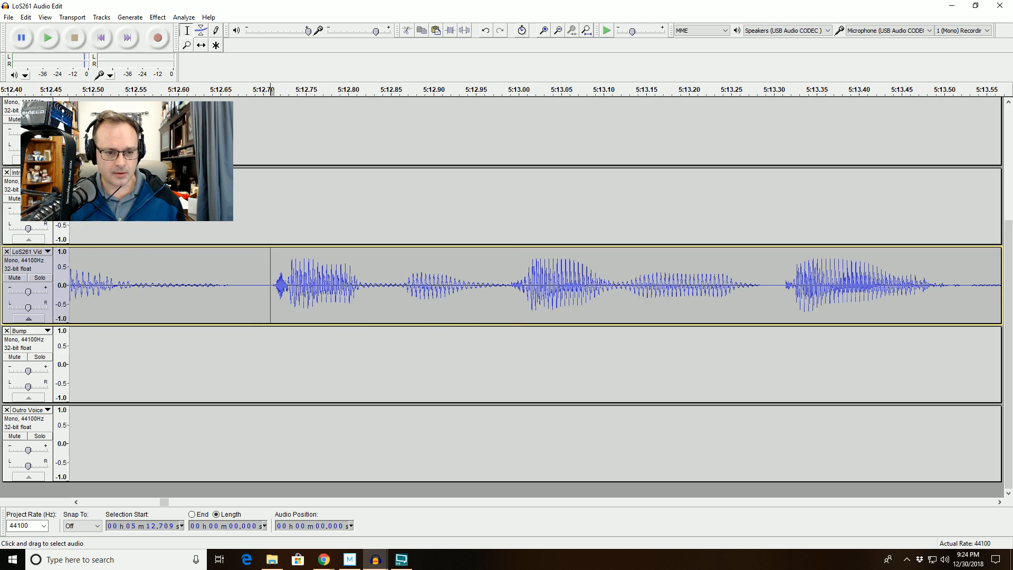
{"action": "key", "text": "ctrl+v"}
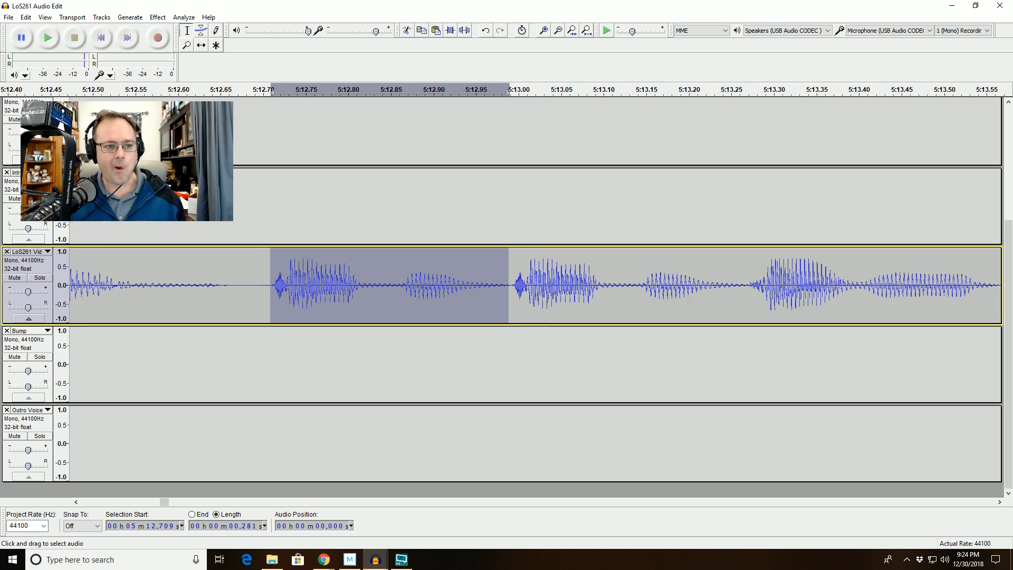
Step: Listen to the duplicated speech fragment from 5:12.486, and again in wider context from about 5:11.0
{"action": "left_click", "coordinate": [81, 203]}
{"action": "key", "text": "space"}
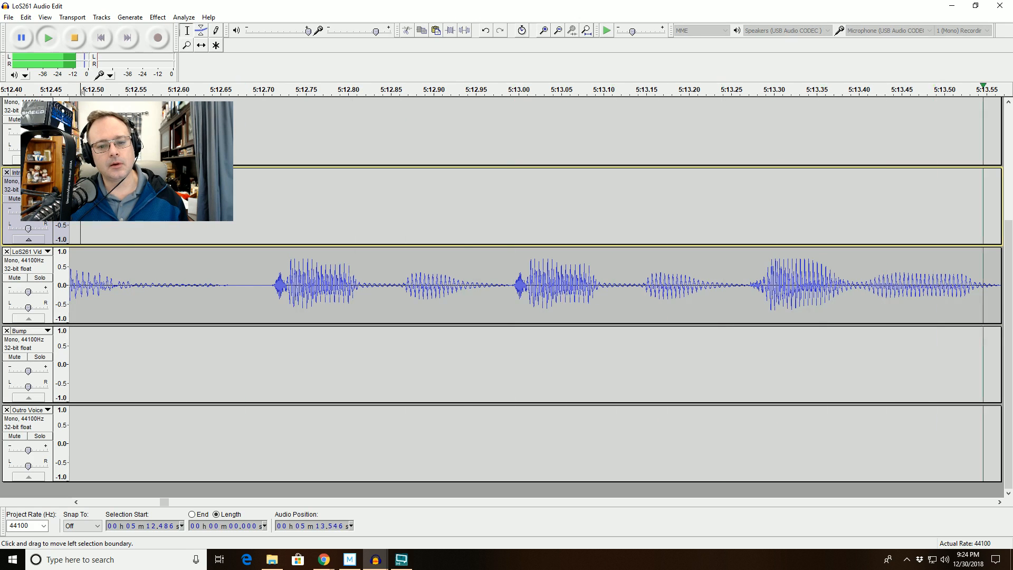
{"action": "key", "text": "space"}
{"action": "left_click", "coordinate": [556, 31]}
{"action": "left_click", "coordinate": [557, 30]}
{"action": "left_click", "coordinate": [557, 31]}
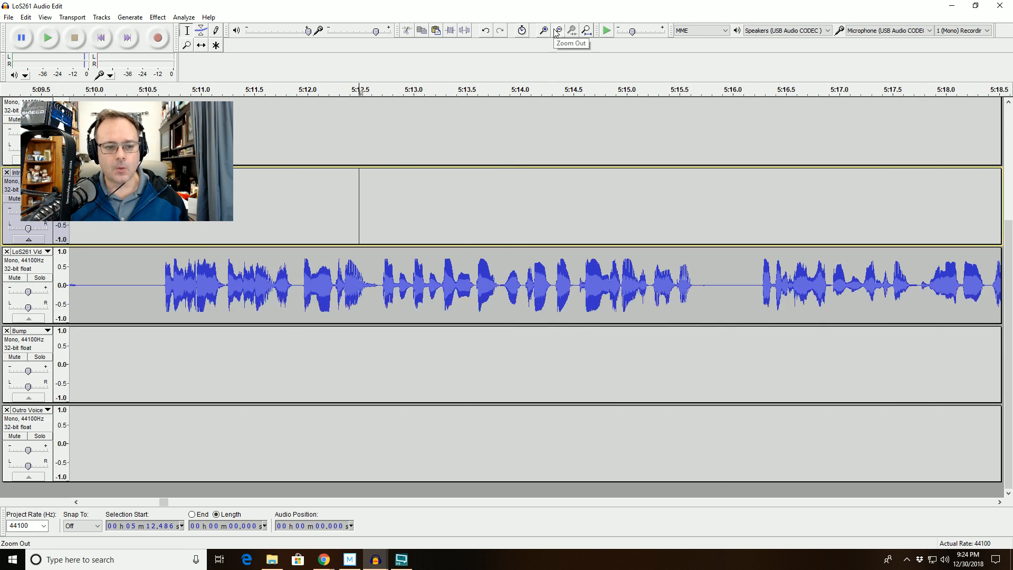
{"action": "left_click", "coordinate": [202, 90]}
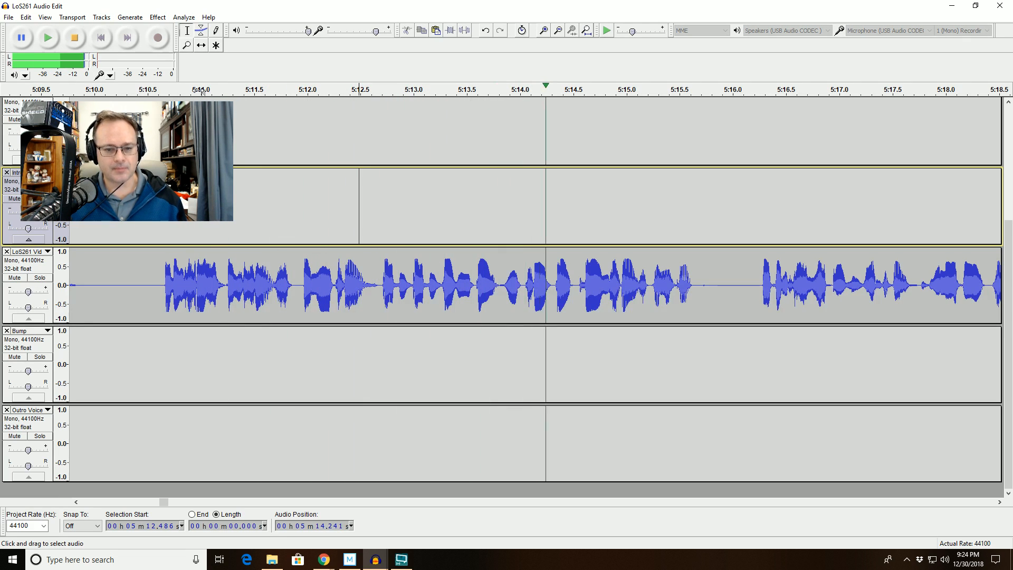
{"action": "key", "text": "space"}
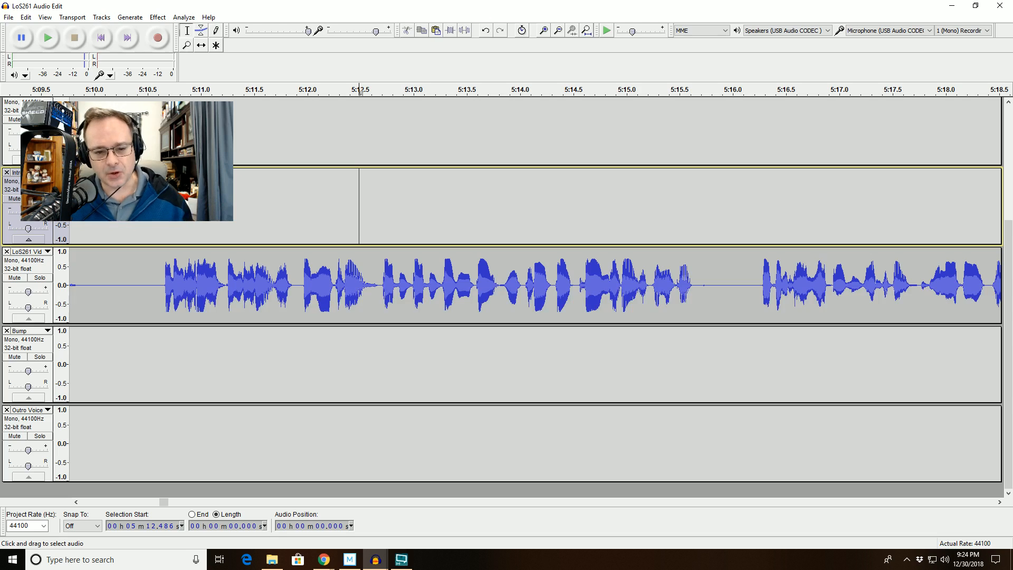
Step: Try the Repeat effect with one repeat on the 0.289 s speech fragment at 5:12.706 in LoS261 Vid, and undo it
{"action": "left_click_drag", "start_coordinate": [361, 285], "coordinate": [517, 285]}
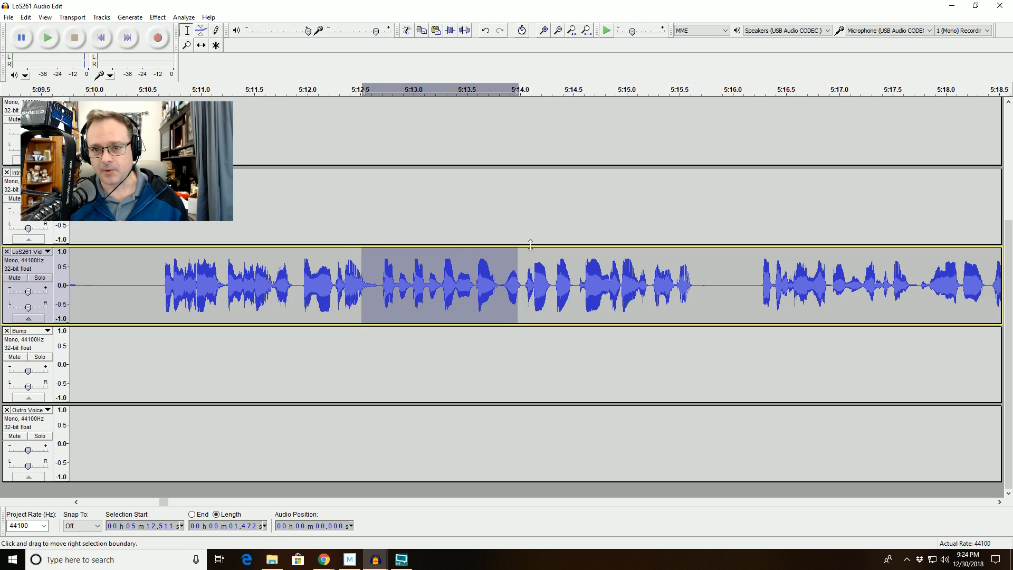
{"action": "left_click", "coordinate": [572, 31]}
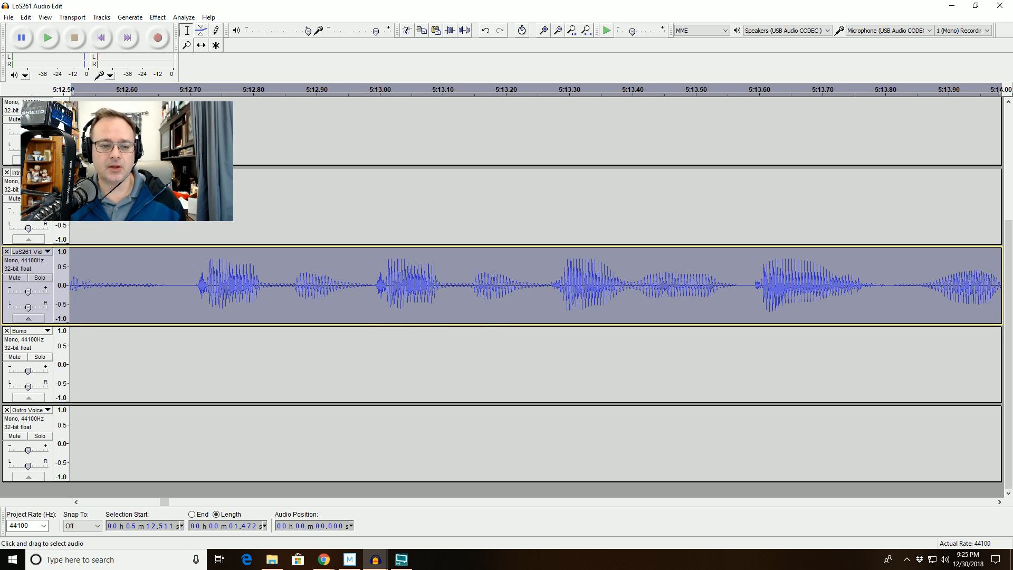
{"action": "left_click_drag", "start_coordinate": [198, 285], "coordinate": [374, 285]}
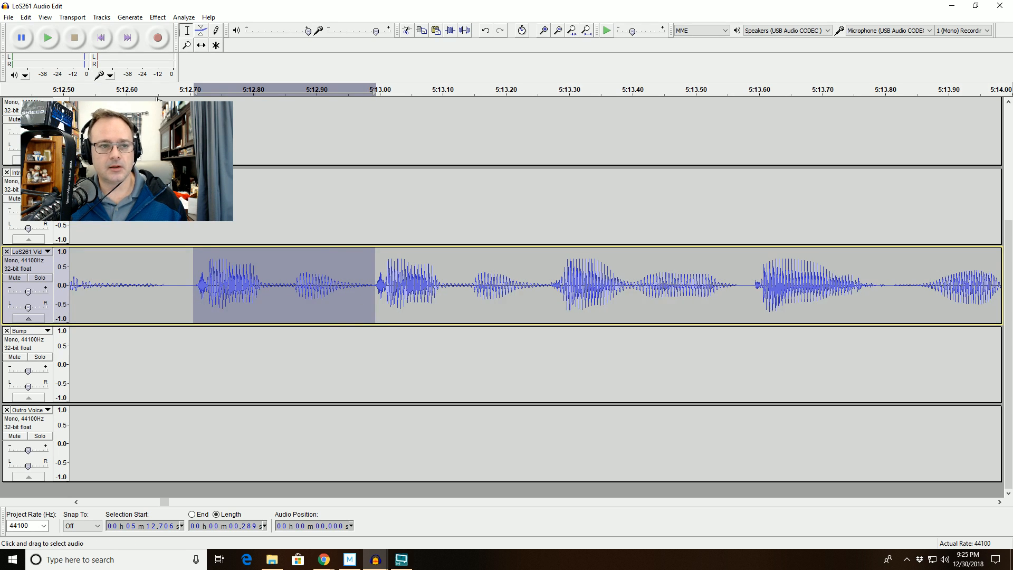
{"action": "left_click", "coordinate": [157, 17]}
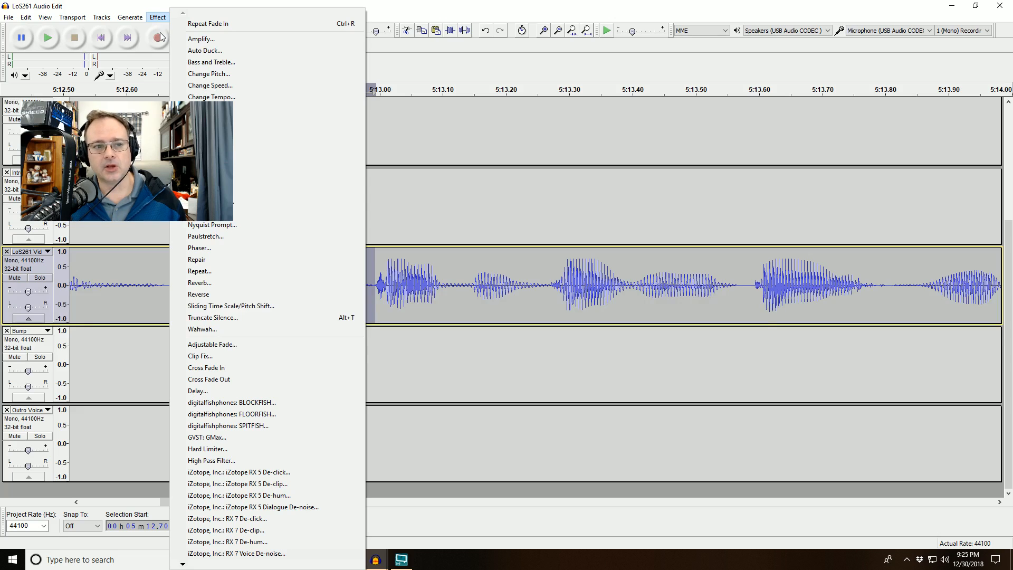
{"action": "left_click", "coordinate": [239, 269]}
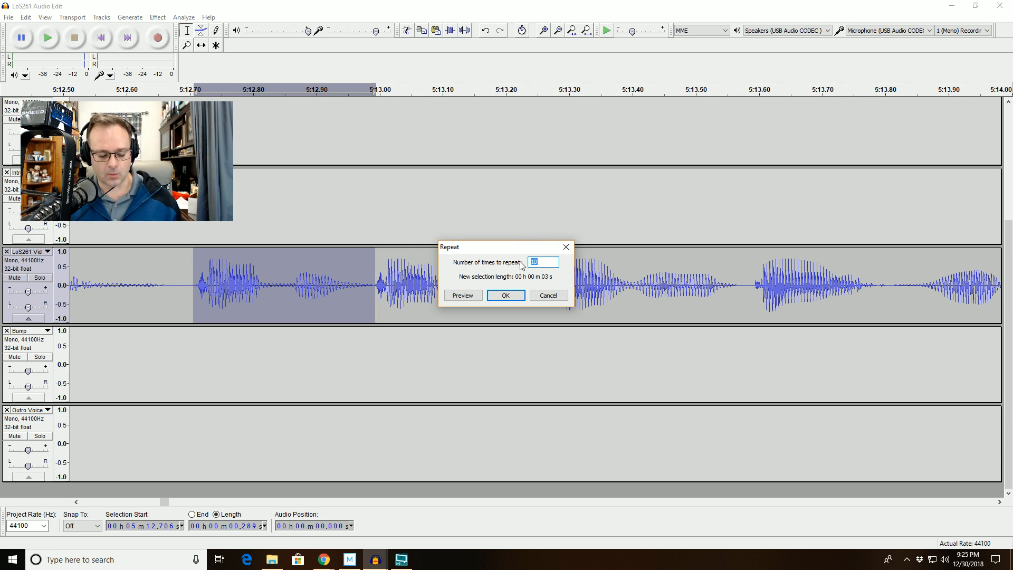
{"action": "left_click", "coordinate": [505, 295]}
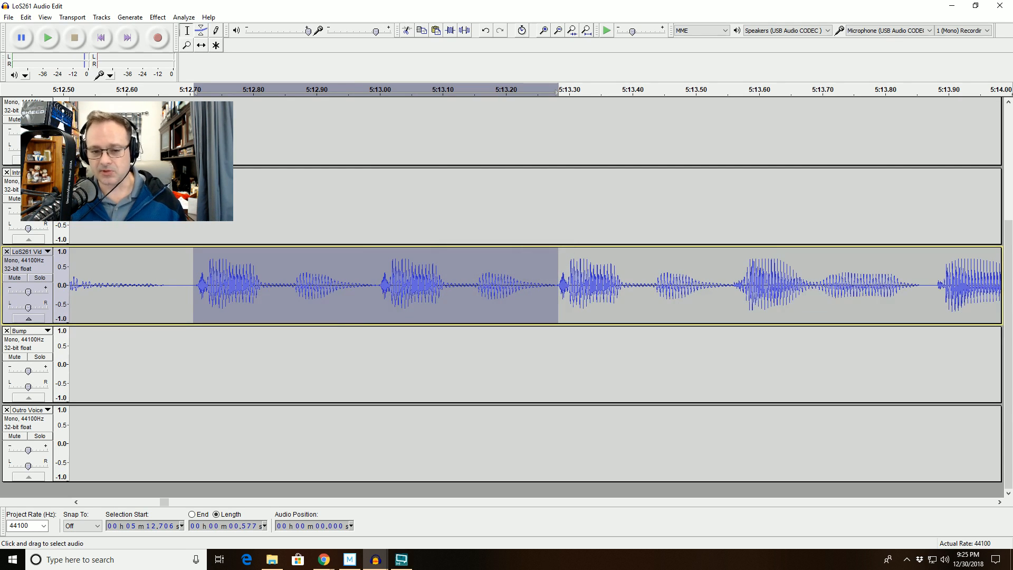
{"action": "key", "text": "ctrl+z"}
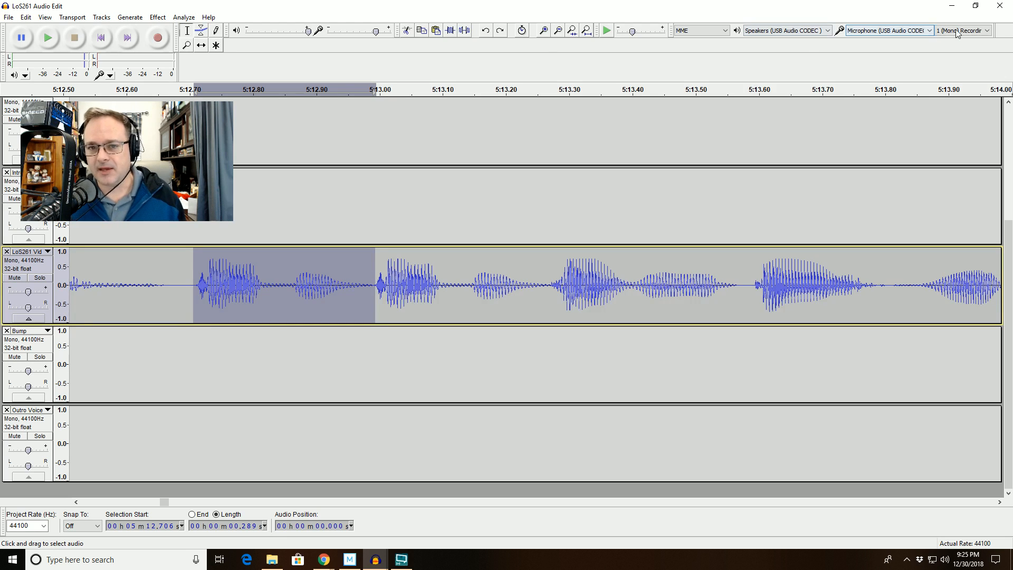
Step: Listen to LoS261 Vid from about 5:11.7 to the end of its first section near 5:48.8
{"action": "left_click", "coordinate": [558, 31]}
{"action": "left_click", "coordinate": [559, 31]}
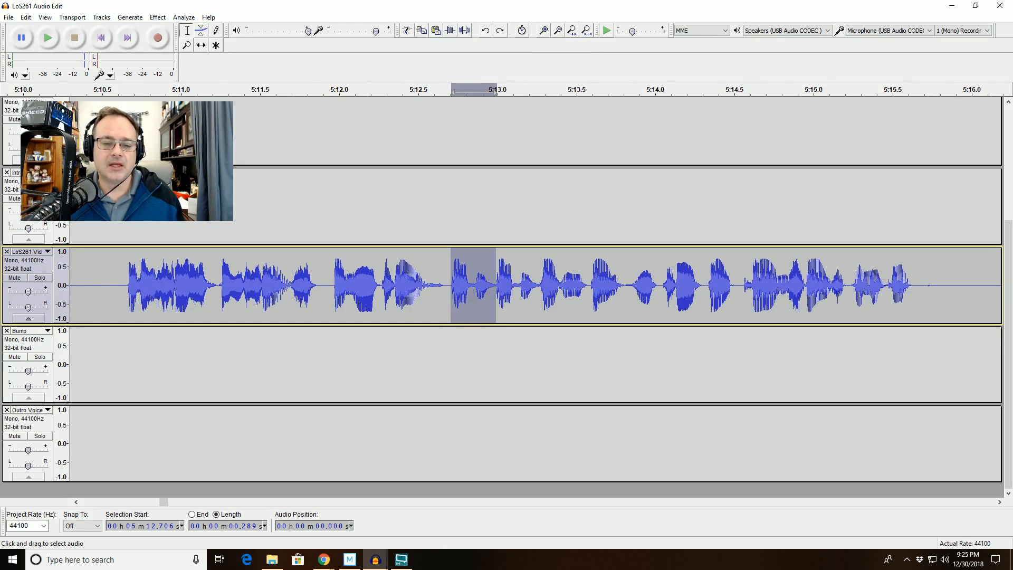
{"action": "left_click", "coordinate": [285, 90]}
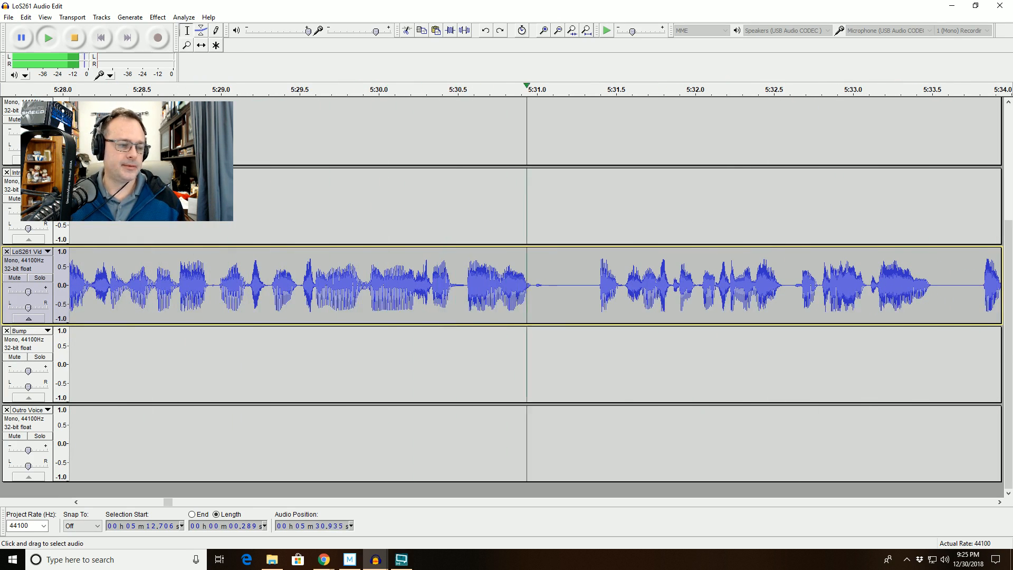
{"action": "left_click", "coordinate": [559, 33]}
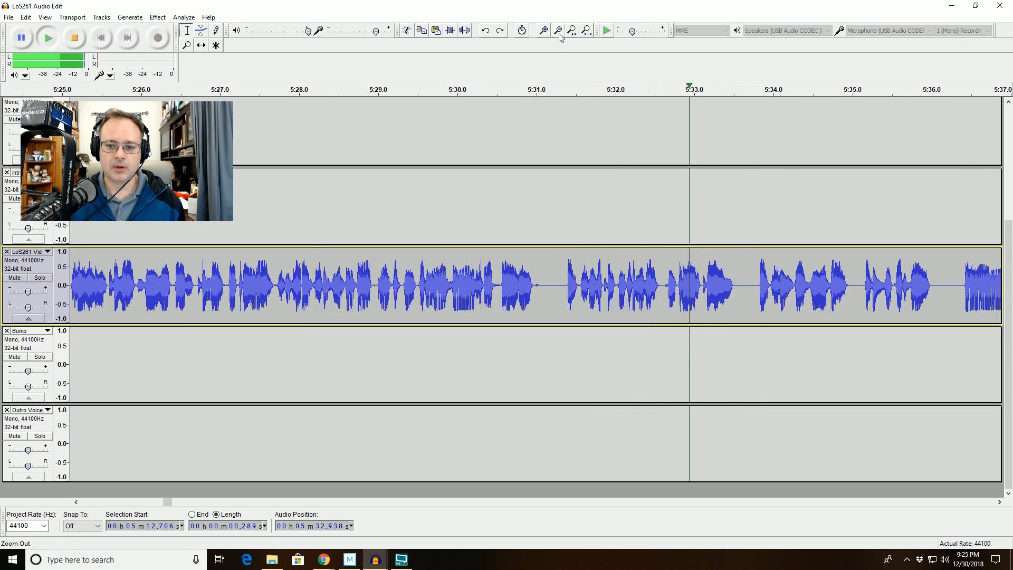
{"action": "left_click", "coordinate": [712, 502]}
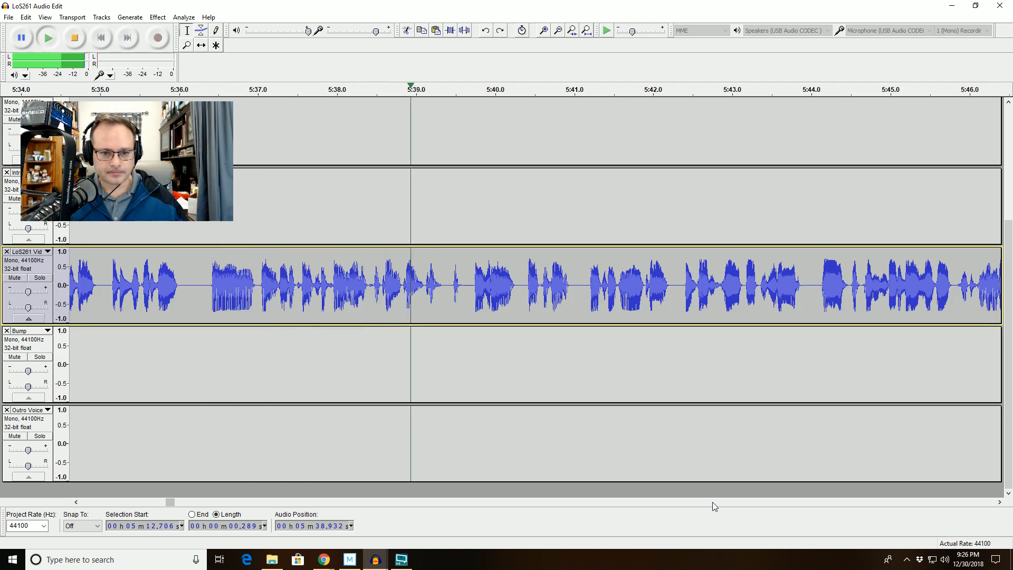
{"action": "left_click", "coordinate": [712, 502]}
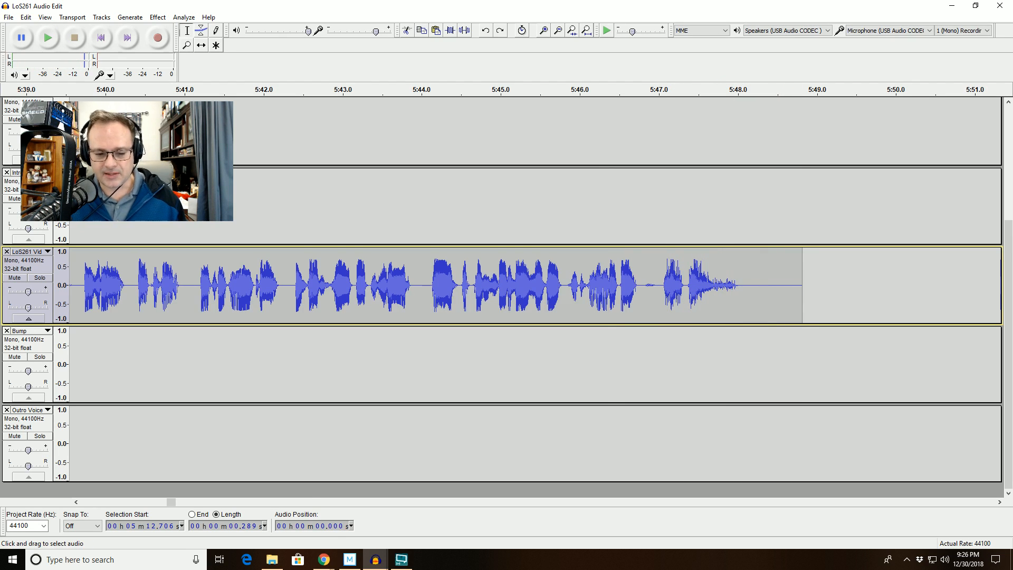
Step: Open the project LoS Intro-Outro Bump Template 20180115 from the Legends Of SHIELD folder
{"action": "left_click", "coordinate": [8, 18]}
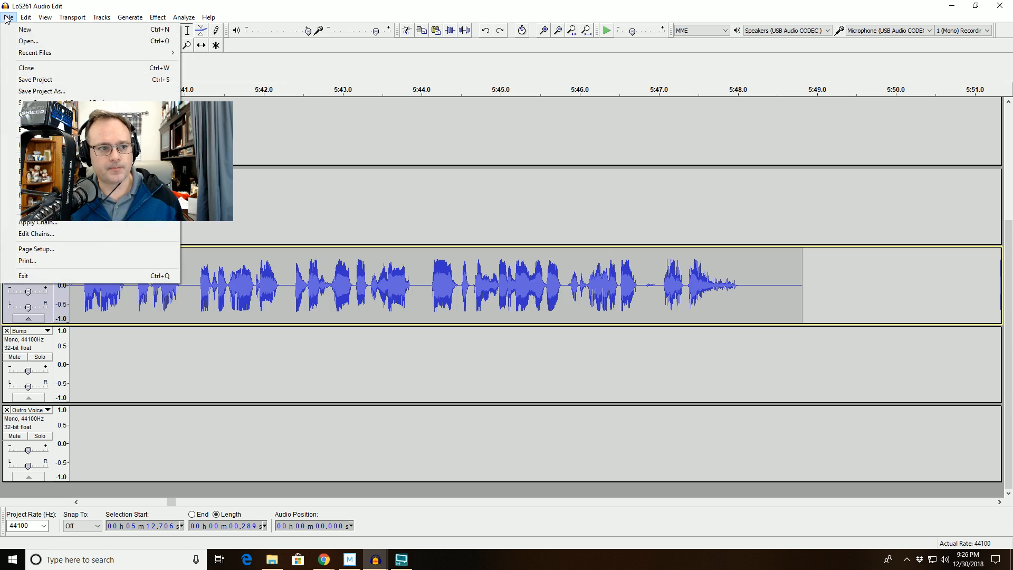
{"action": "left_click", "coordinate": [29, 41]}
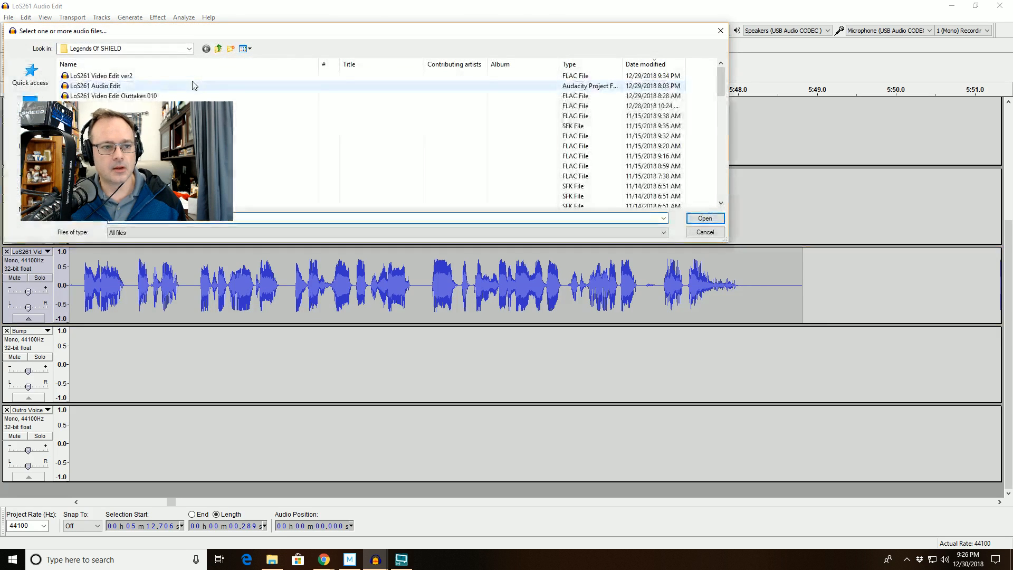
{"action": "scroll", "coordinate": [390, 138], "scroll_direction": "down", "scroll_amount": 5}
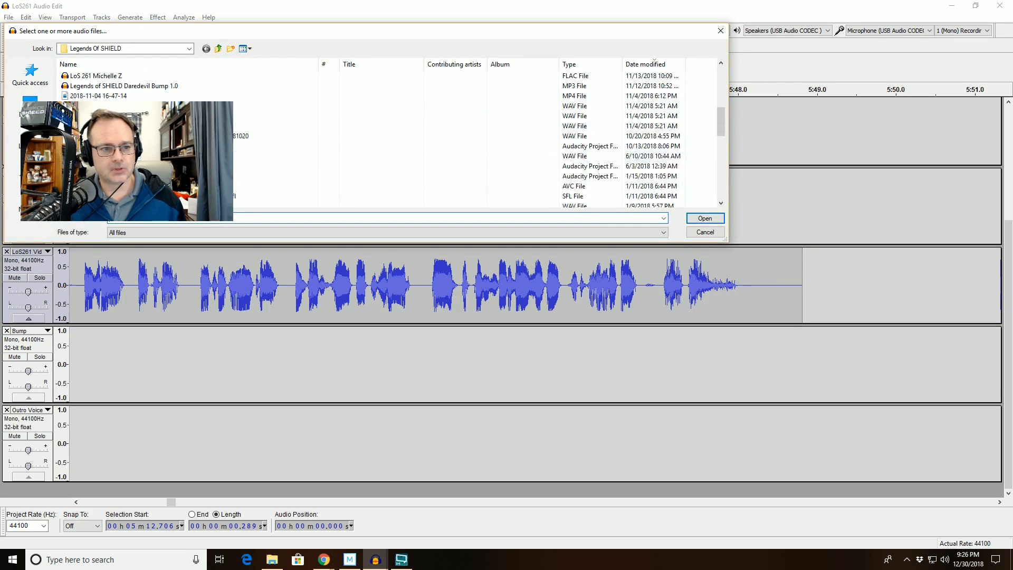
{"action": "scroll", "coordinate": [158, 174], "scroll_direction": "down", "scroll_amount": 1}
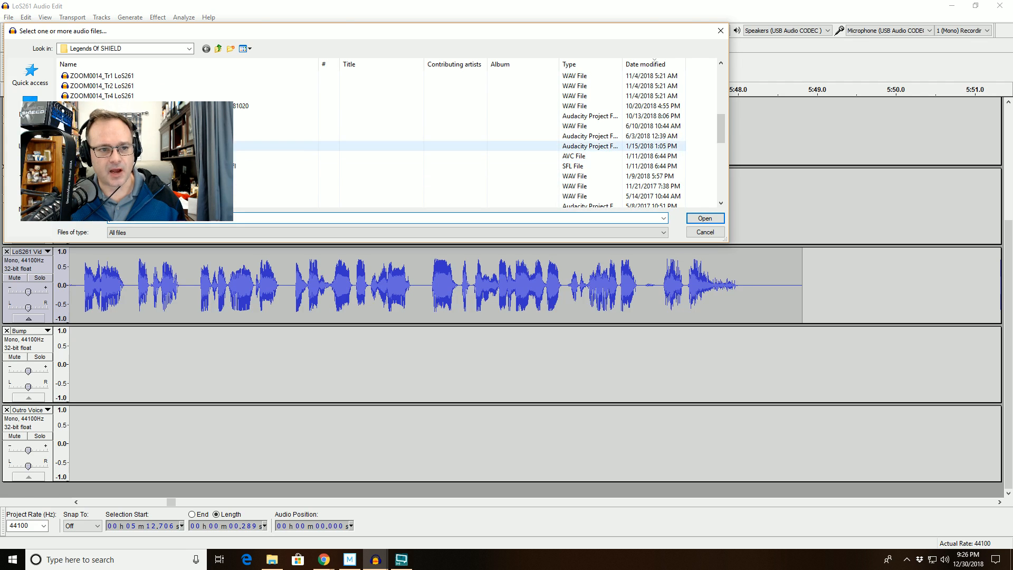
{"action": "double_click", "coordinate": [158, 146]}
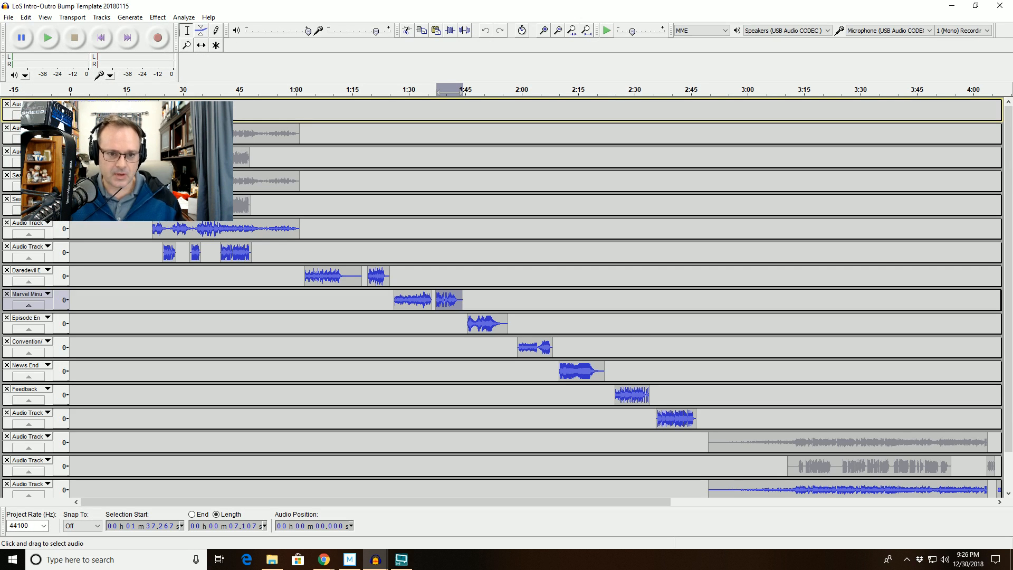
Step: Audition the template's 7.107 s Marvel Minu clip at 1:37.267 and copy it into the LoS261 Audio Edit project's Bump track at 5:48.817
{"action": "left_click", "coordinate": [448, 300]}
{"action": "double_click", "coordinate": [457, 300]}
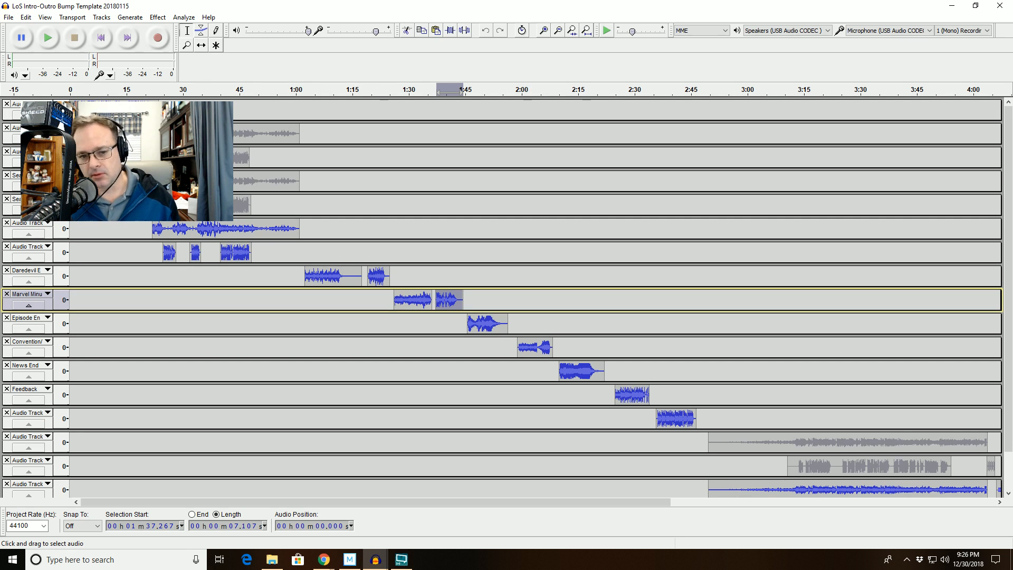
{"action": "key", "text": "space"}
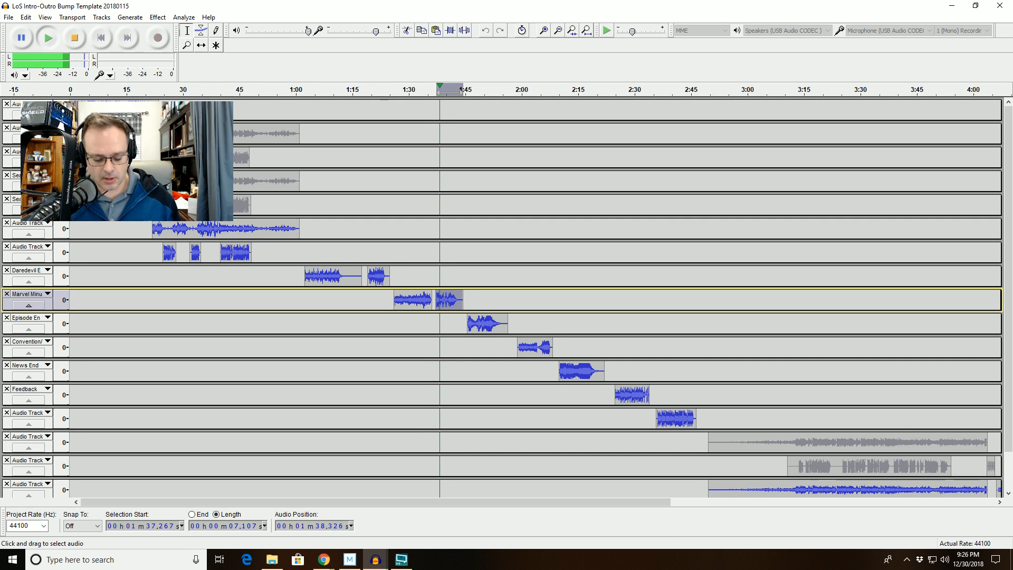
{"action": "key", "text": "space"}
{"action": "key", "text": "ctrl+c"}
{"action": "key", "text": "alt+Tab"}
{"action": "left_click", "coordinate": [802, 364]}
{"action": "key", "text": "ctrl+v"}
Step: Split LoS261 Vid in the silence at 41:06.695 and shift the section after it about 3.3 s later
{"action": "left_click", "coordinate": [822, 503]}
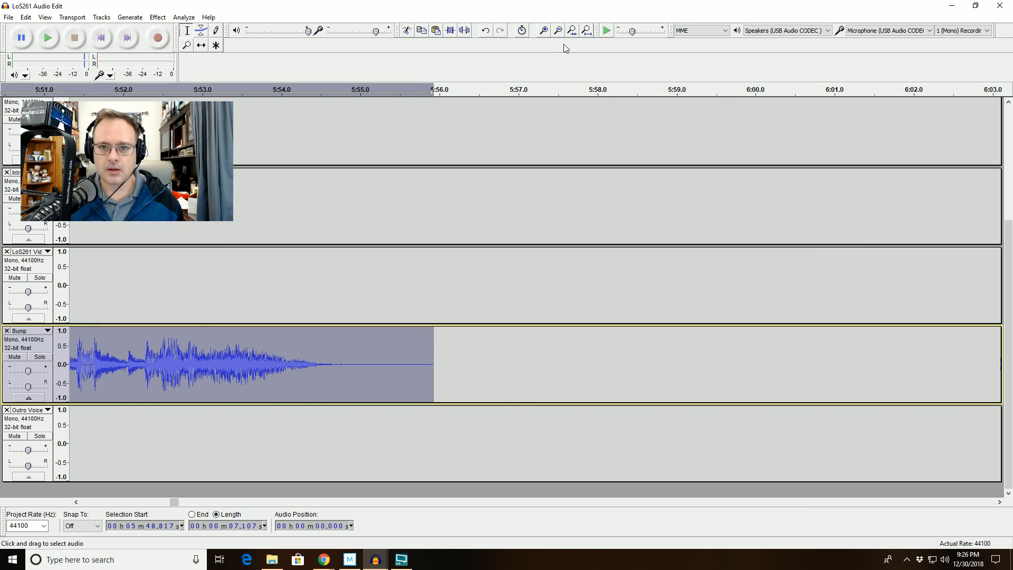
{"action": "left_click", "coordinate": [559, 31]}
{"action": "left_click", "coordinate": [558, 30]}
{"action": "left_click", "coordinate": [558, 31]}
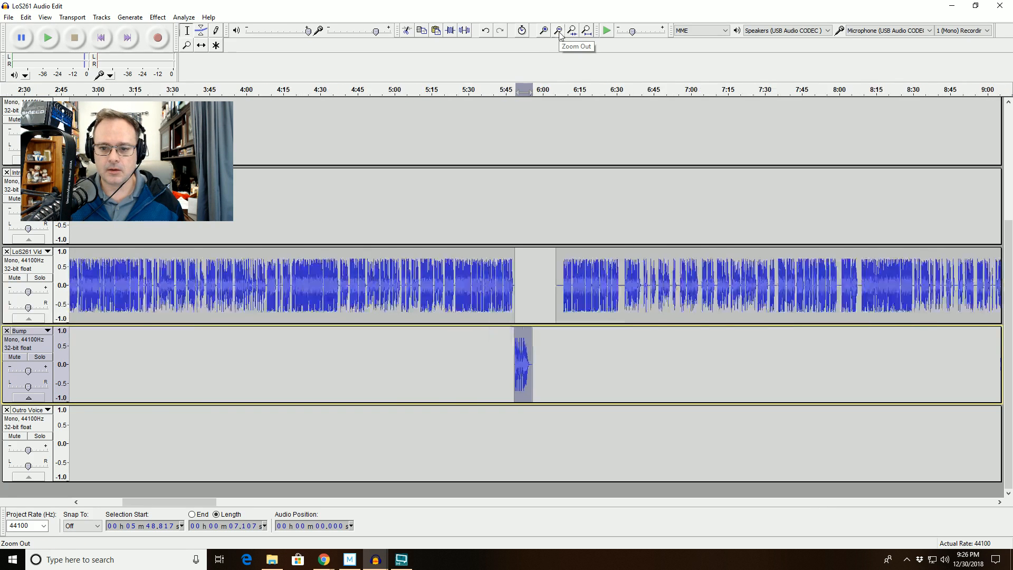
{"action": "left_click", "coordinate": [559, 30]}
{"action": "left_click", "coordinate": [559, 31]}
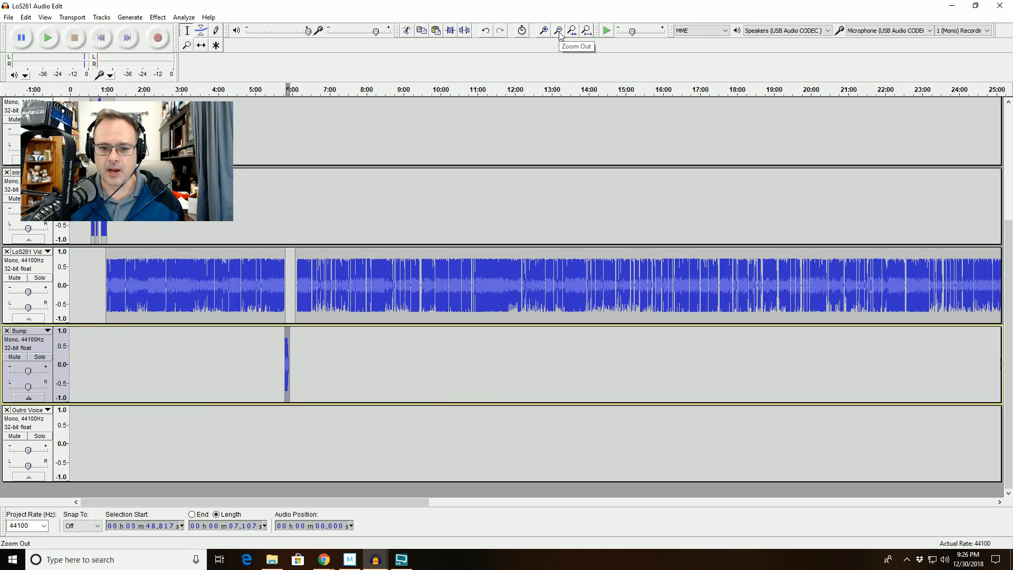
{"action": "left_click", "coordinate": [586, 31]}
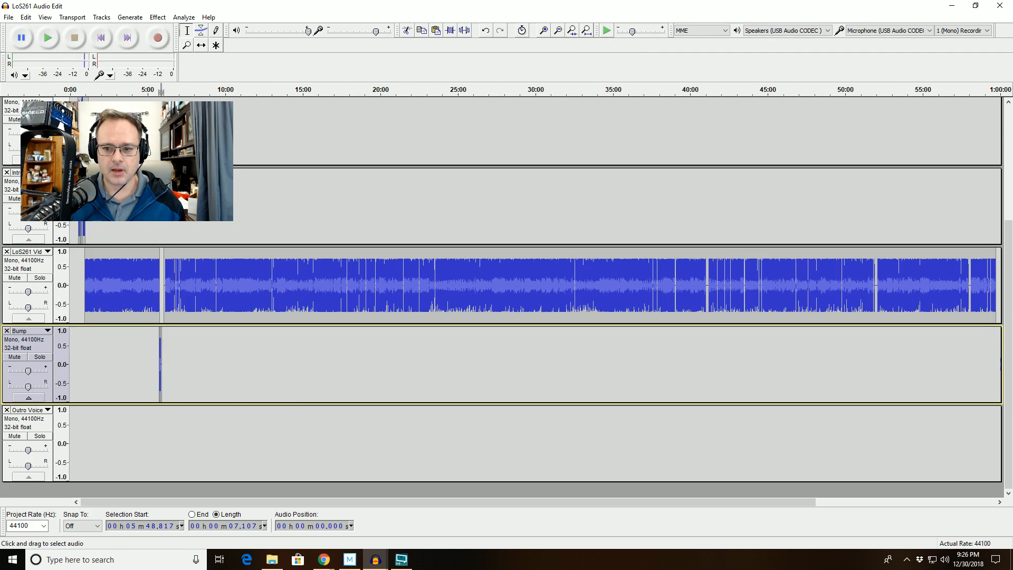
{"action": "left_click_drag", "start_coordinate": [696, 284], "coordinate": [714, 284]}
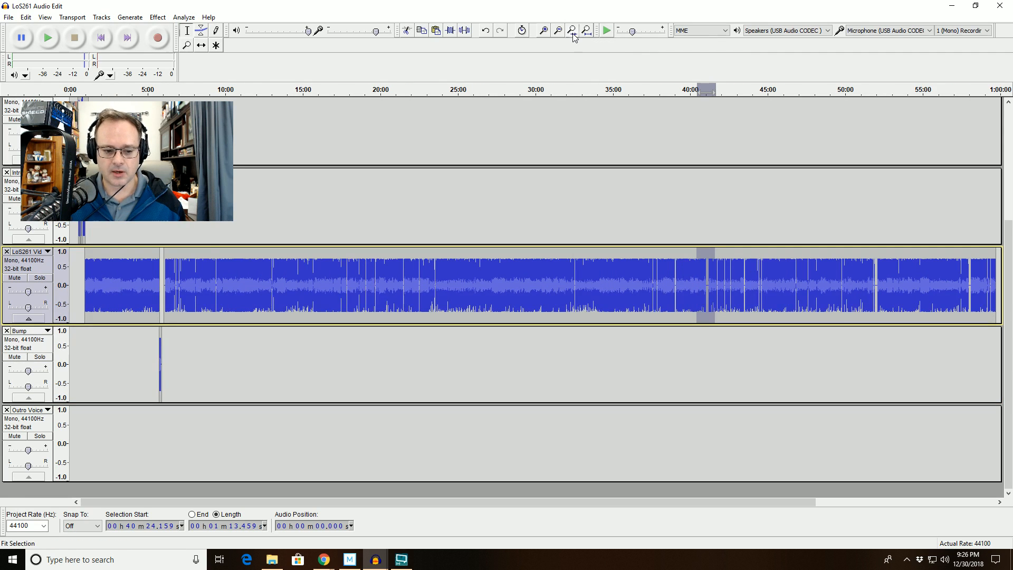
{"action": "left_click", "coordinate": [572, 31]}
{"action": "left_click", "coordinate": [609, 284]}
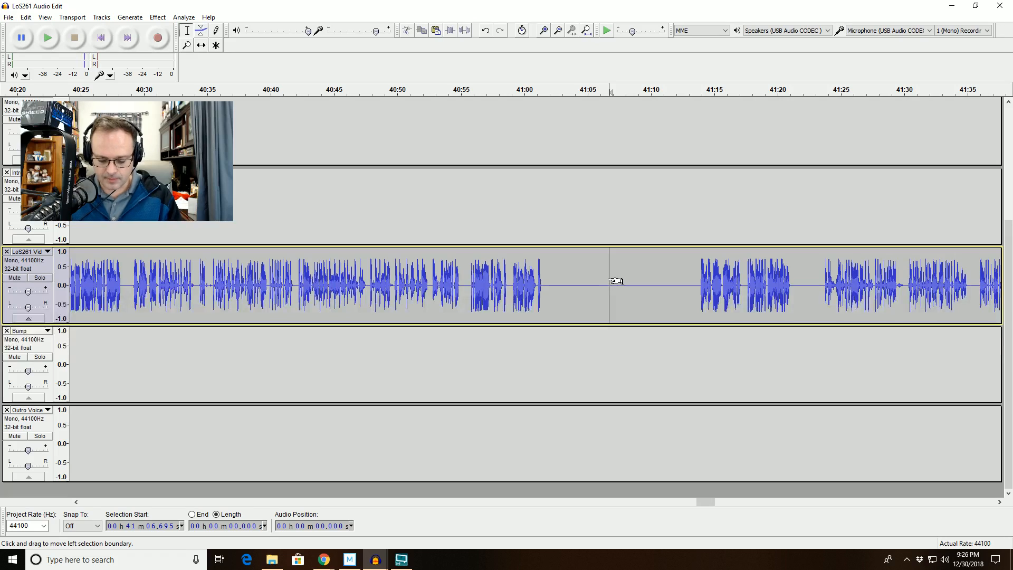
{"action": "left_click", "coordinate": [201, 45]}
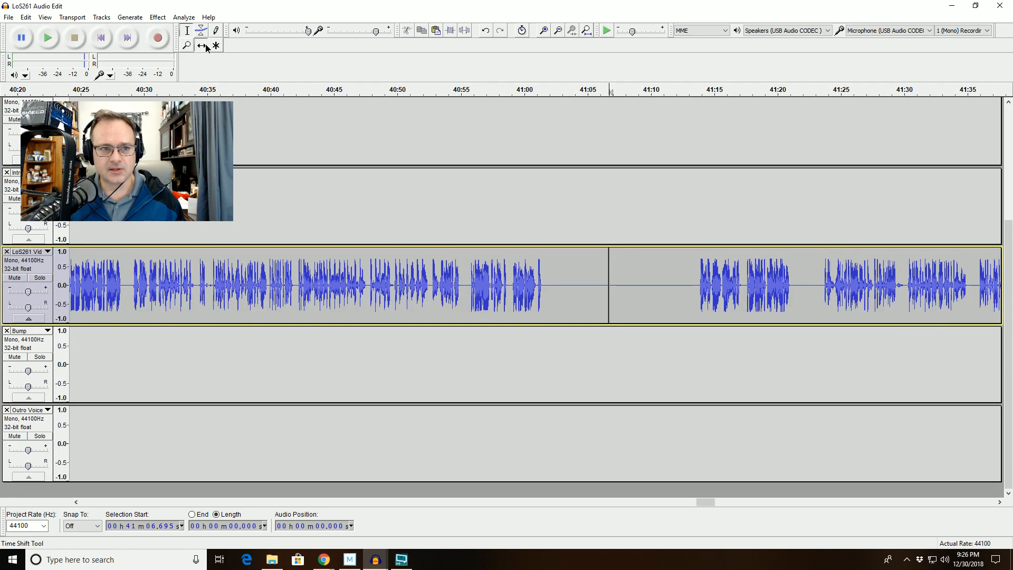
{"action": "left_click_drag", "start_coordinate": [701, 285], "coordinate": [744, 285]}
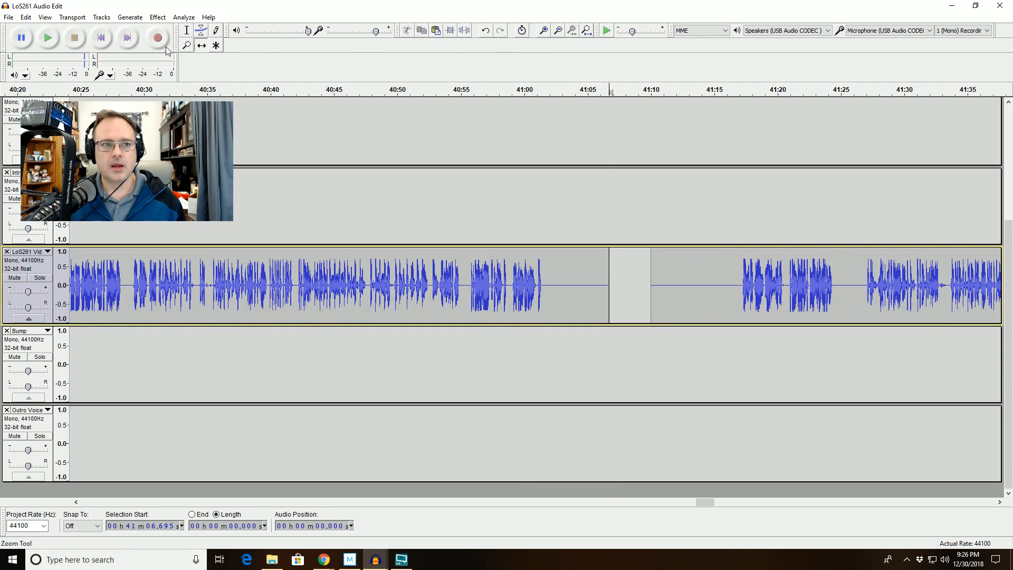
Step: Truncate silences in the LoS261 Vid section from 6:05.655 to the new split, using -40 dB, 0.85 s duration and truncation to 0.85 s
{"action": "left_click", "coordinate": [187, 30]}
{"action": "key", "text": "shift+j"}
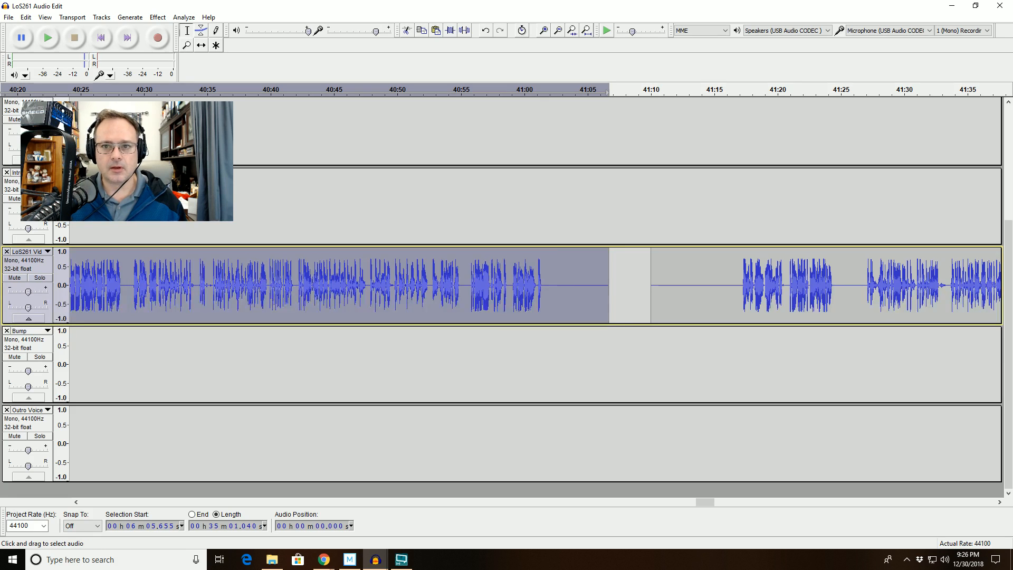
{"action": "left_click", "coordinate": [573, 34]}
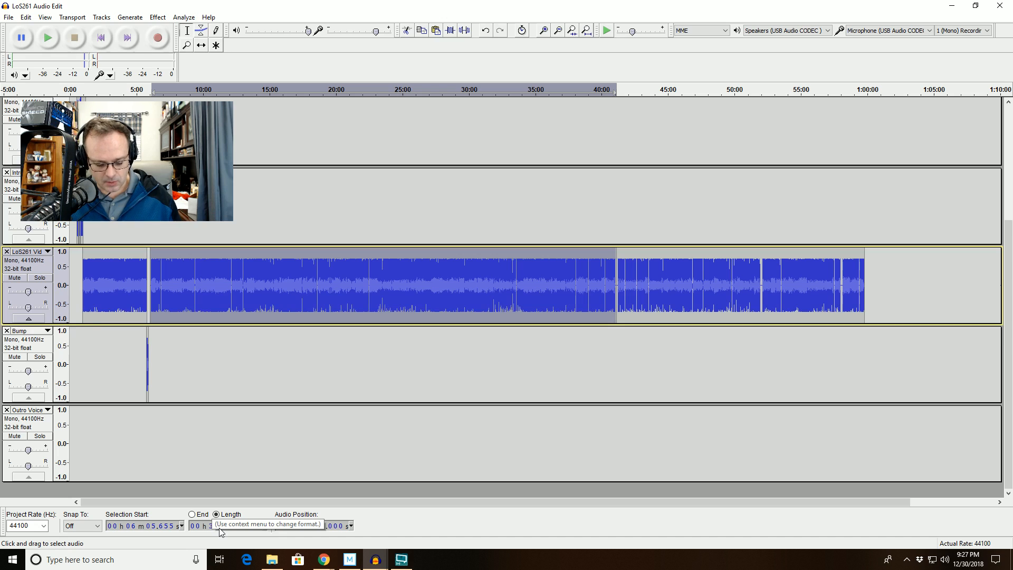
{"action": "key", "text": "ctrl+shift+t"}
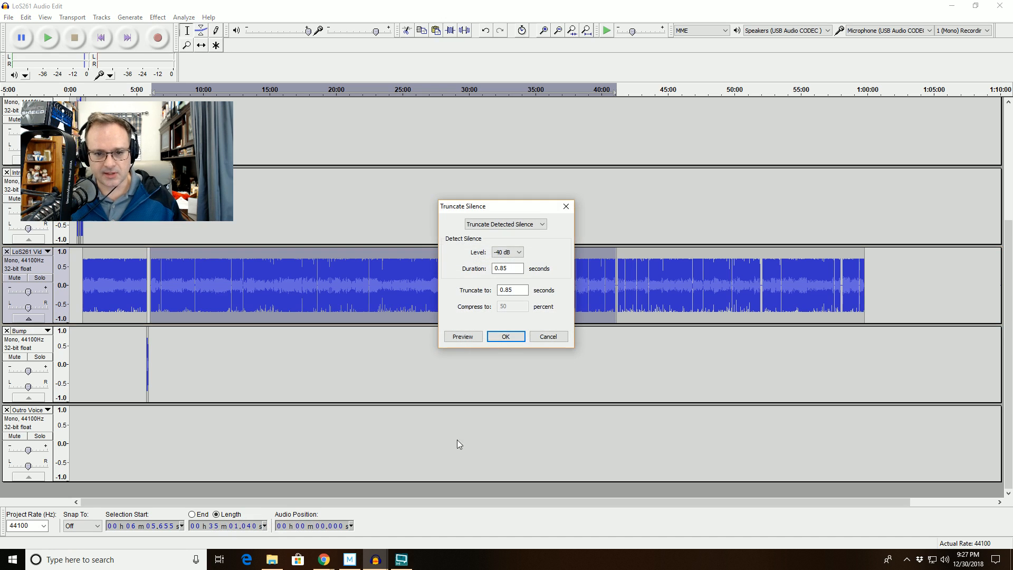
{"action": "left_click", "coordinate": [506, 337]}
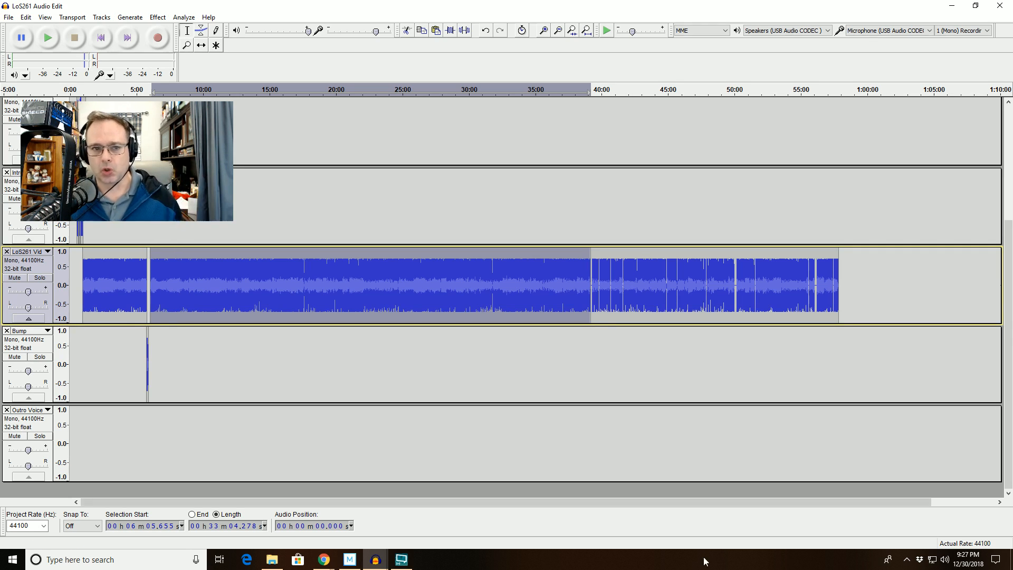
Step: Move the silence-truncated LoS261 Vid section earlier so it starts at 5:53.825, under the tail of the bump clip
{"action": "left_click", "coordinate": [544, 32]}
{"action": "left_click", "coordinate": [543, 31]}
{"action": "left_click", "coordinate": [544, 31]}
{"action": "left_click", "coordinate": [543, 31]}
{"action": "left_click", "coordinate": [544, 32]}
{"action": "left_click", "coordinate": [76, 502]}
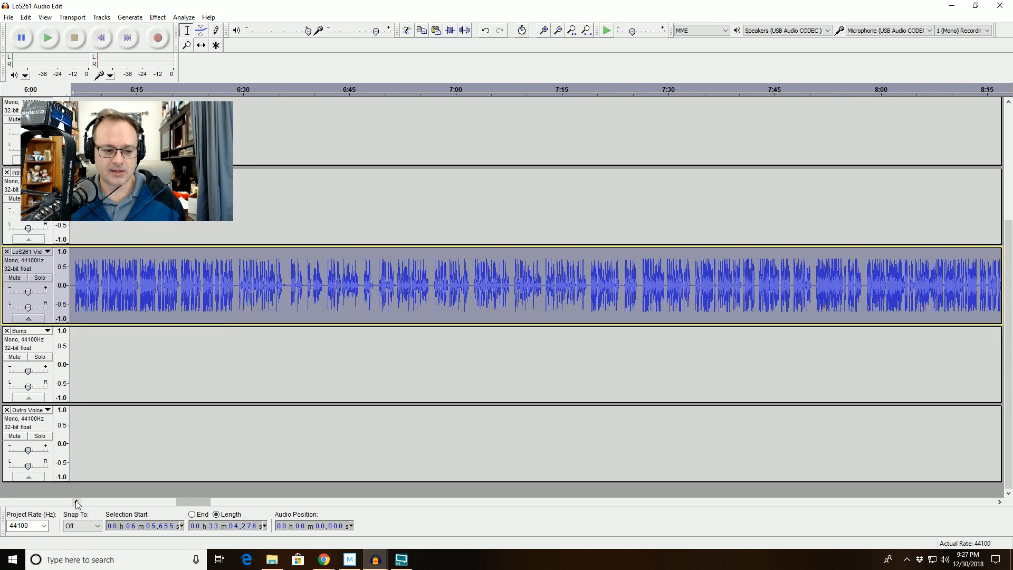
{"action": "left_click", "coordinate": [76, 502]}
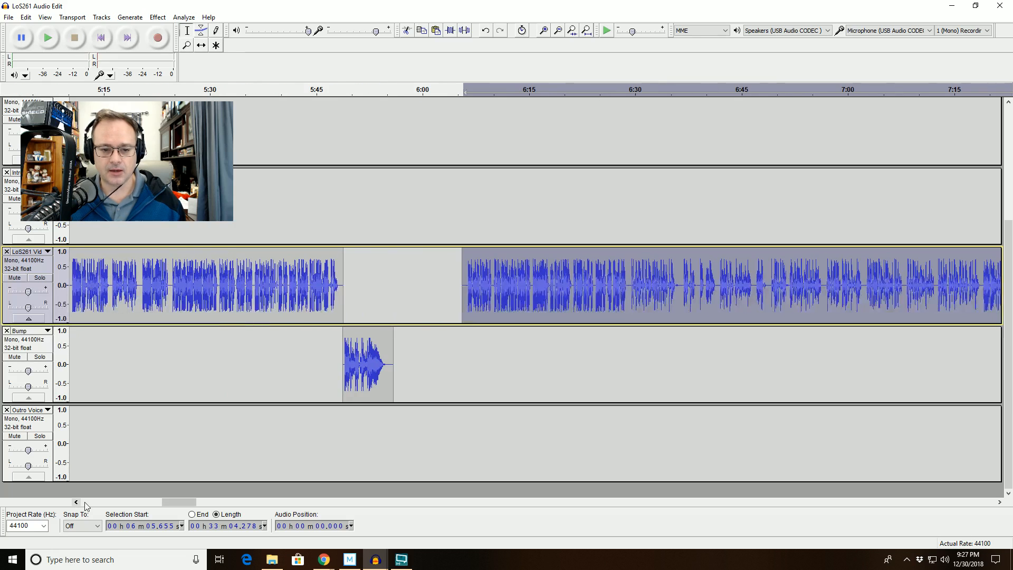
{"action": "left_click", "coordinate": [202, 46]}
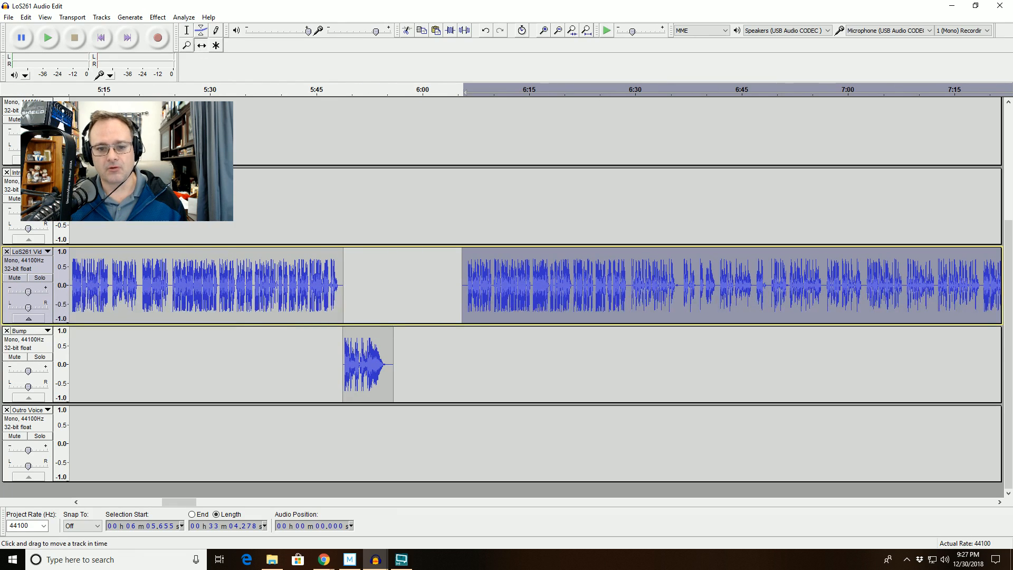
{"action": "left_click_drag", "start_coordinate": [493, 285], "coordinate": [409, 285]}
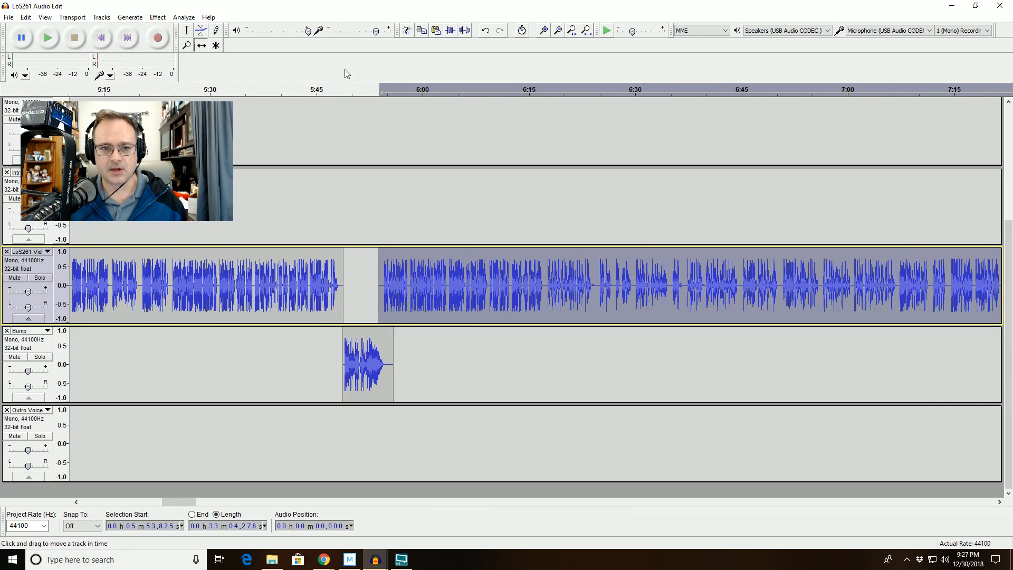
Step: Audition the transition out of the bump clip and move the following LoS261 Vid section earlier so it starts at 5:53.267
{"action": "key", "text": "ctrl+1"}
{"action": "key", "text": "ctrl+1"}
{"action": "key", "text": "ctrl+1"}
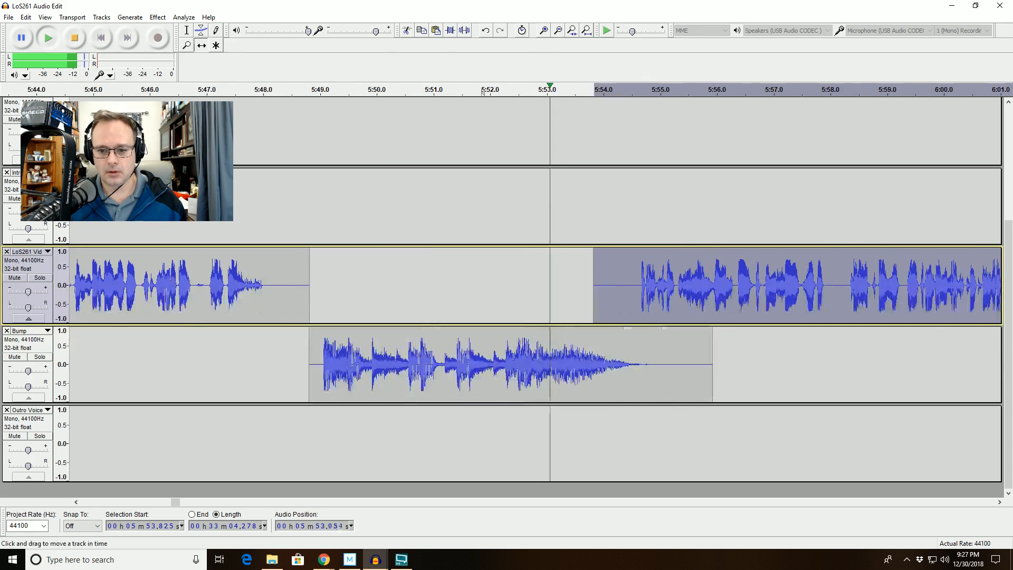
{"action": "left_click_drag", "start_coordinate": [686, 286], "coordinate": [654, 286]}
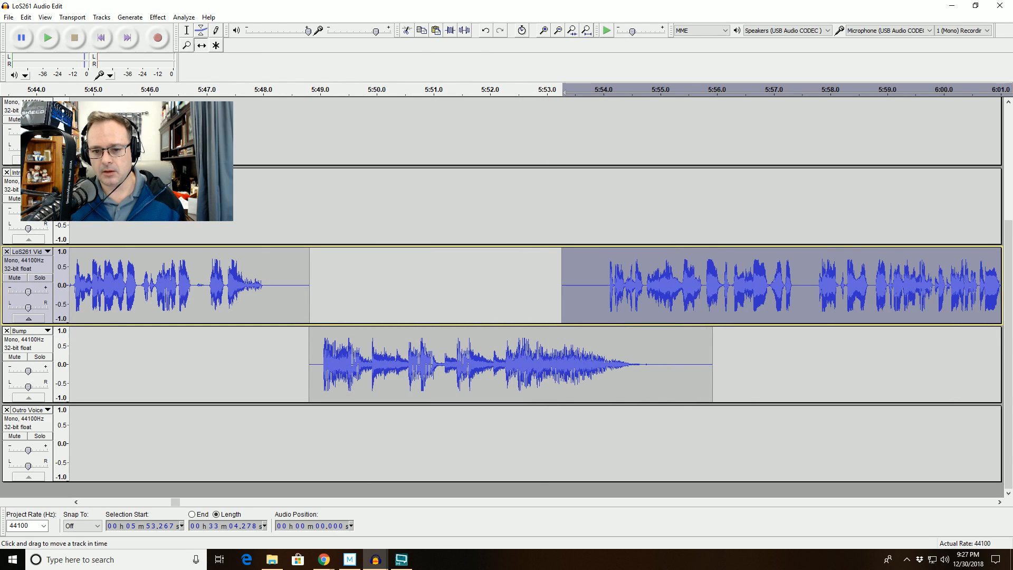
Step: Mark 5:54.290 in the bump clip's fade-out, shift the LoS261 Vid section later to start at 5:53.379, and play back the transition
{"action": "key", "text": "F1"}
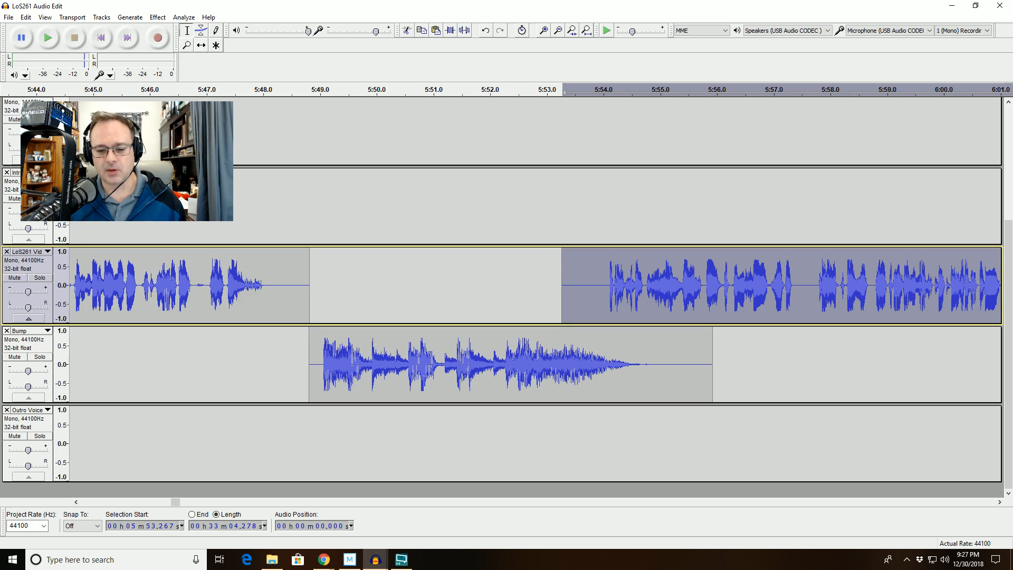
{"action": "left_click", "coordinate": [609, 364]}
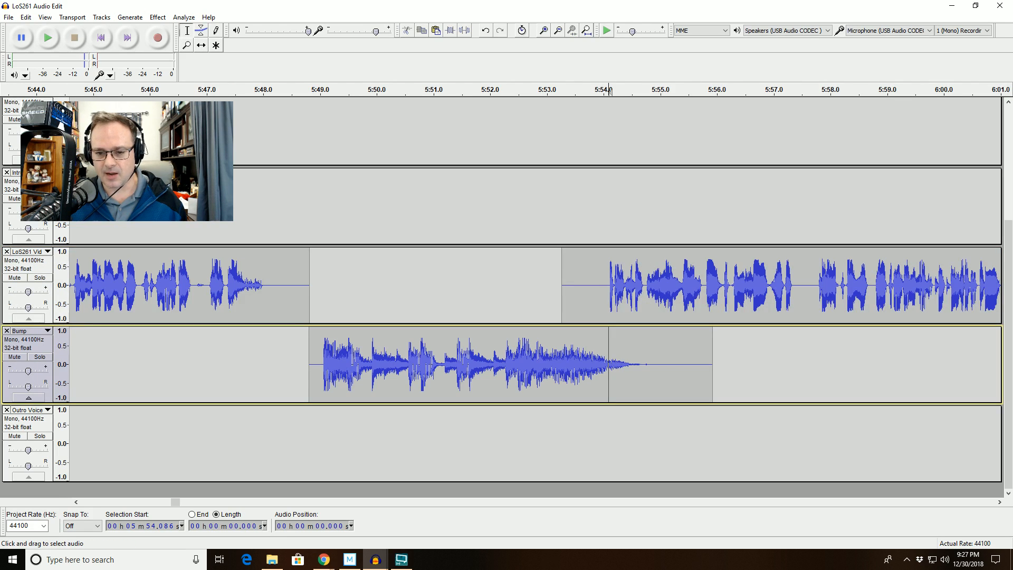
{"action": "left_click", "coordinate": [620, 364]}
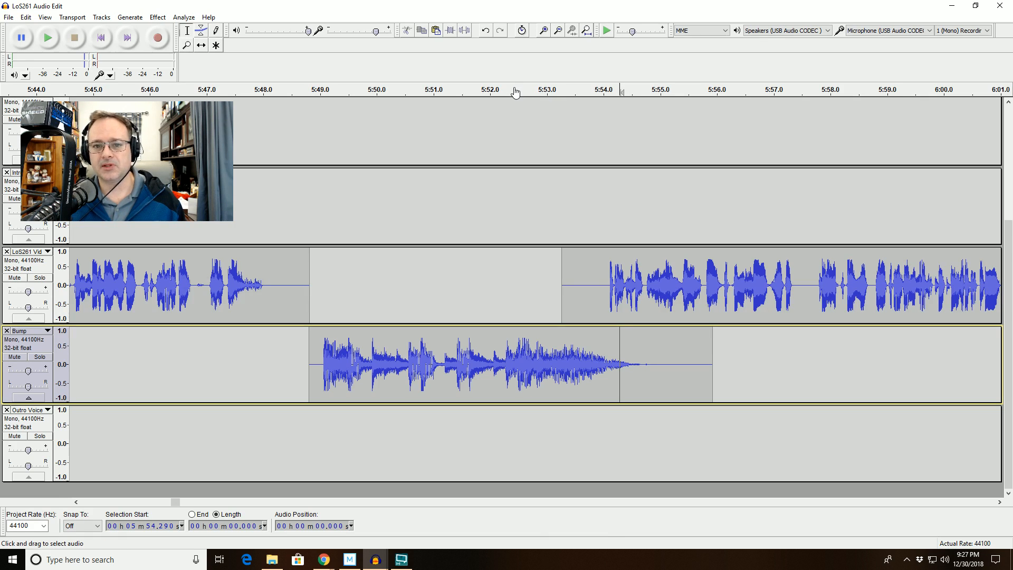
{"action": "left_click", "coordinate": [497, 89]}
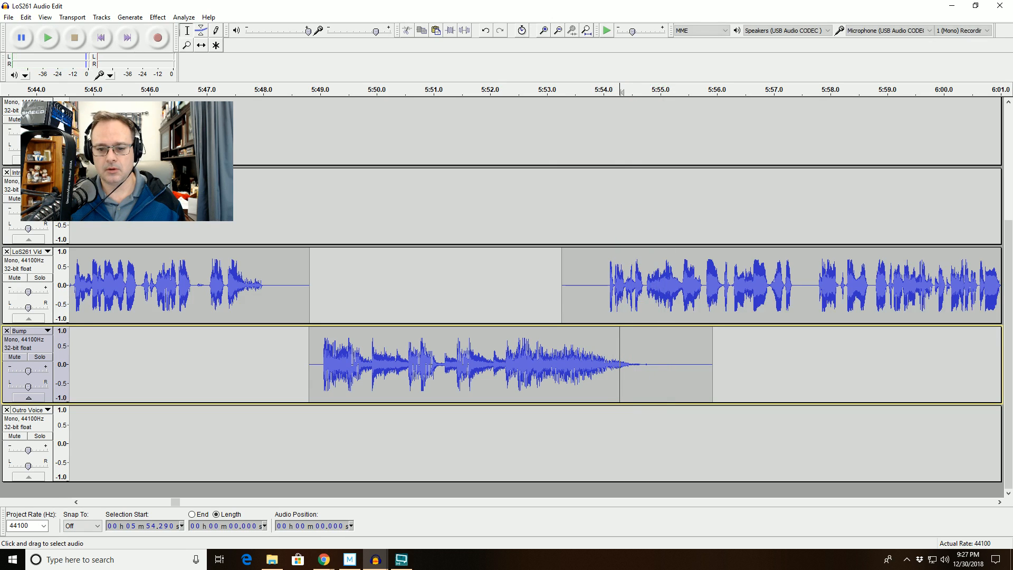
{"action": "left_click_drag", "start_coordinate": [613, 291], "coordinate": [620, 290]}
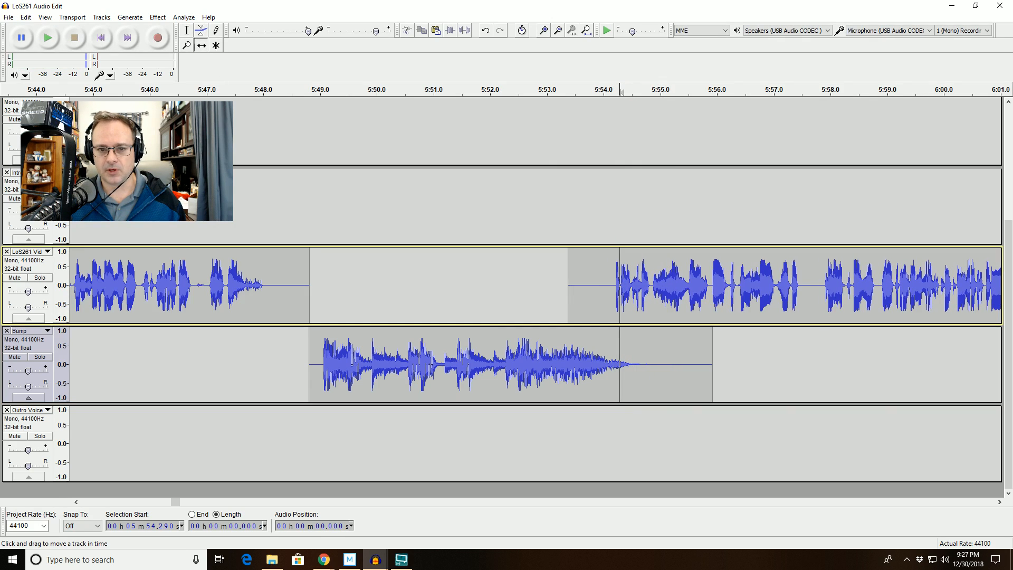
{"action": "left_click", "coordinate": [505, 90]}
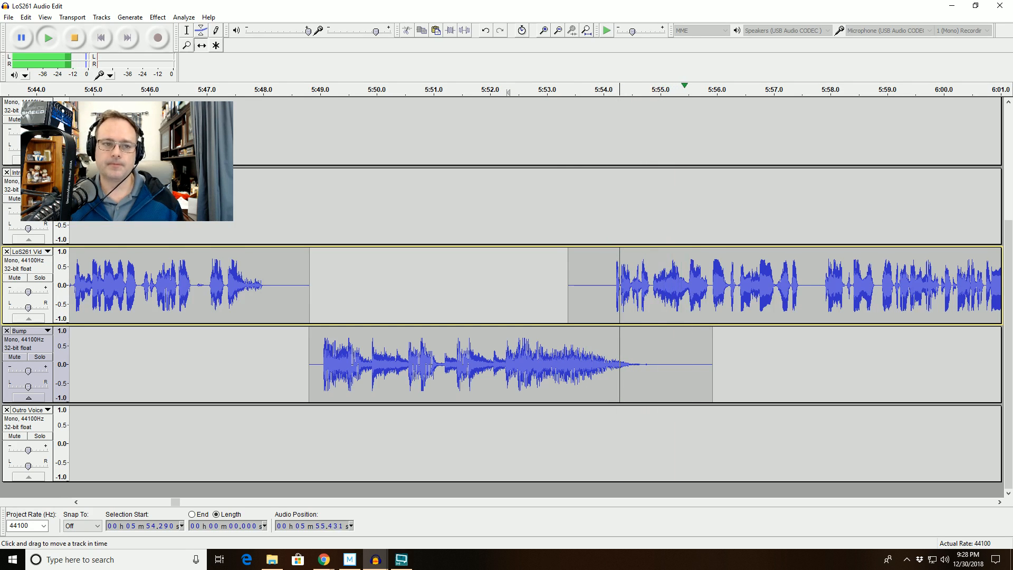
{"action": "key", "text": "space"}
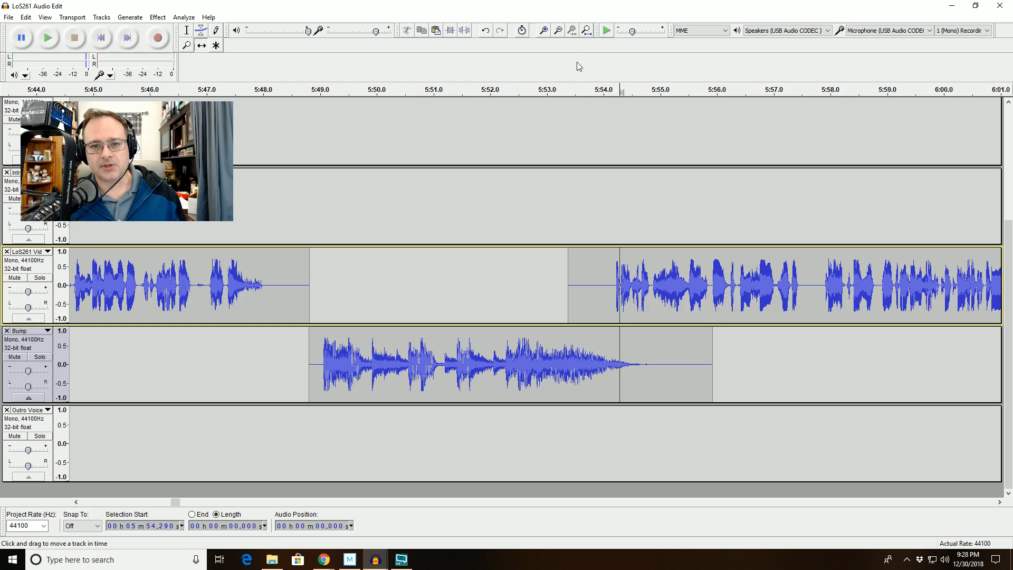
Step: Fit the whole project in view and select the LoS261 Vid section from 5:53.379 to the next split, 33 min 4.278 s long
{"action": "left_click", "coordinate": [558, 34]}
{"action": "left_click", "coordinate": [586, 30]}
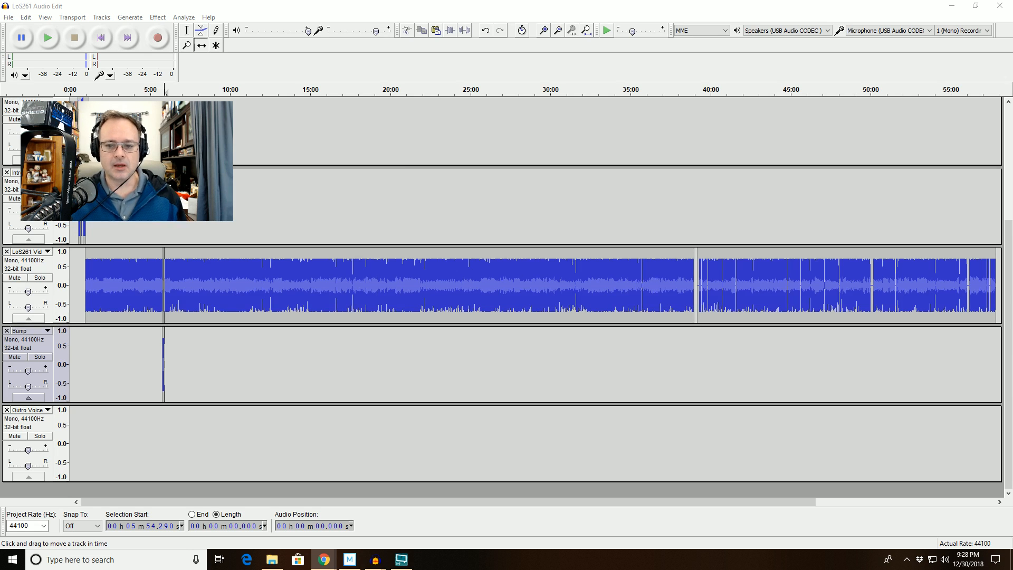
{"action": "left_click", "coordinate": [519, 243]}
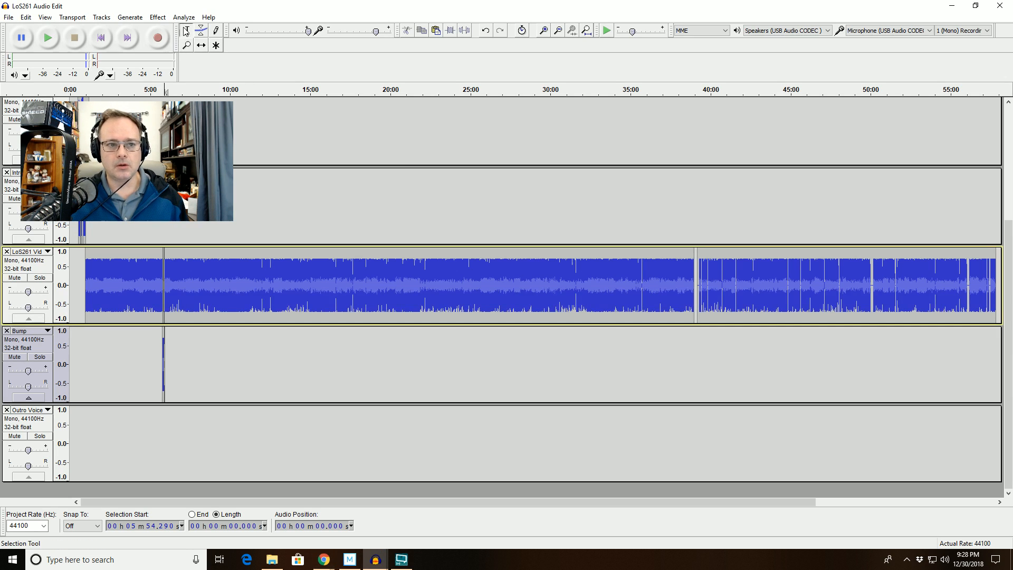
{"action": "left_click_drag", "start_coordinate": [694, 285], "coordinate": [164, 285]}
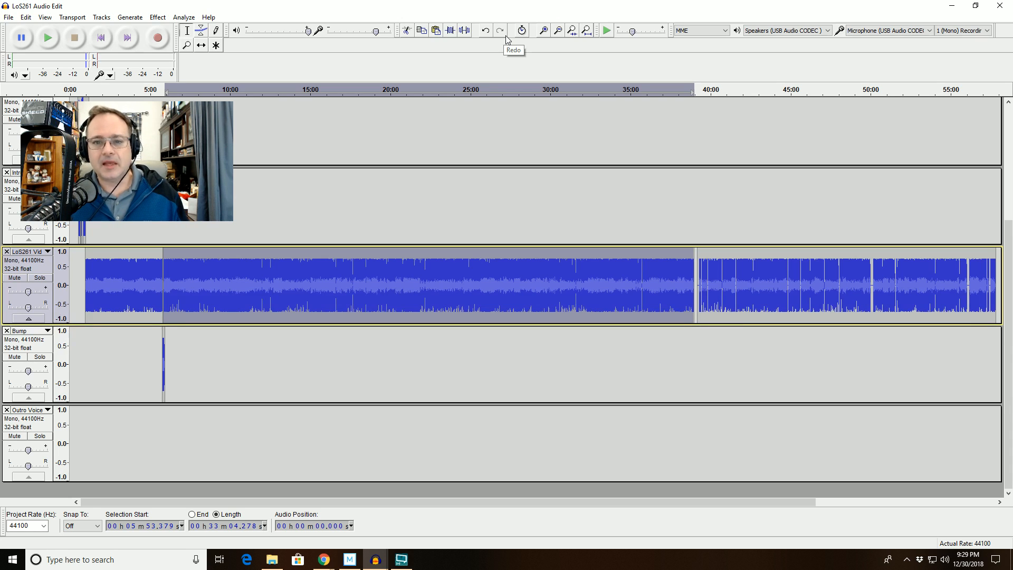
Step: Save the LoS261 Audio Edit project
{"action": "key", "text": "alt+Tab"}
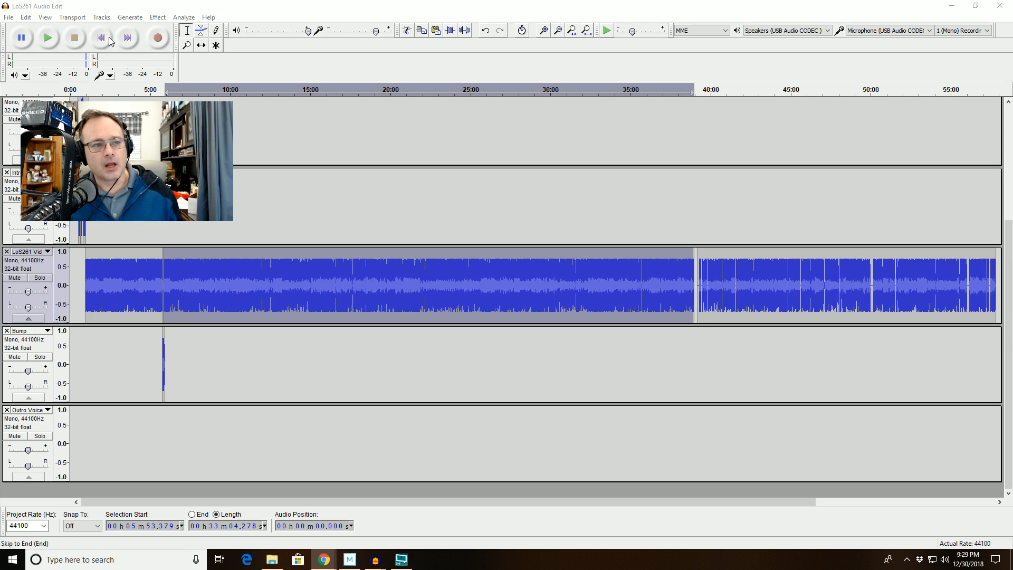
{"action": "left_click", "coordinate": [9, 17]}
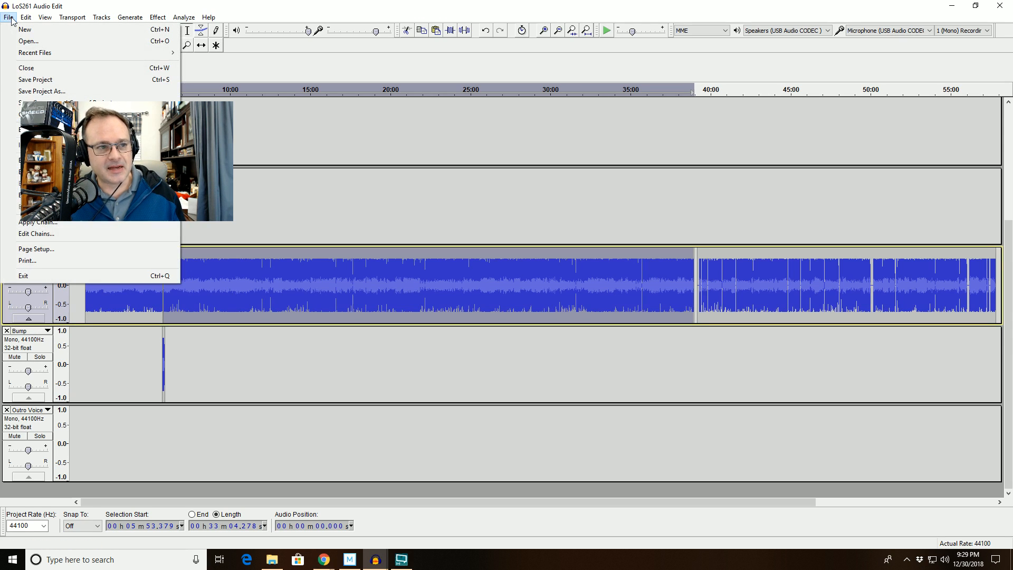
{"action": "left_click", "coordinate": [32, 79]}
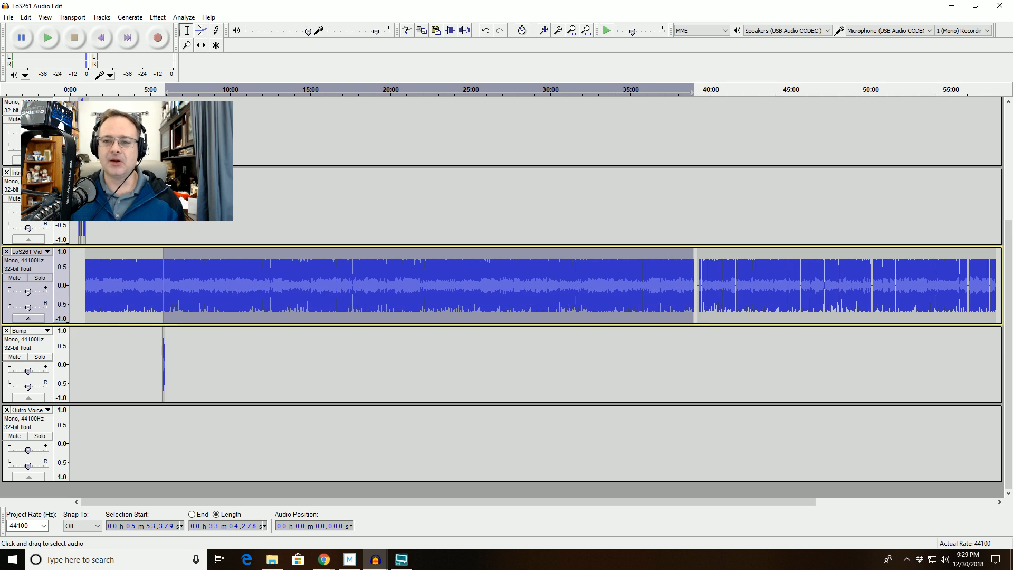